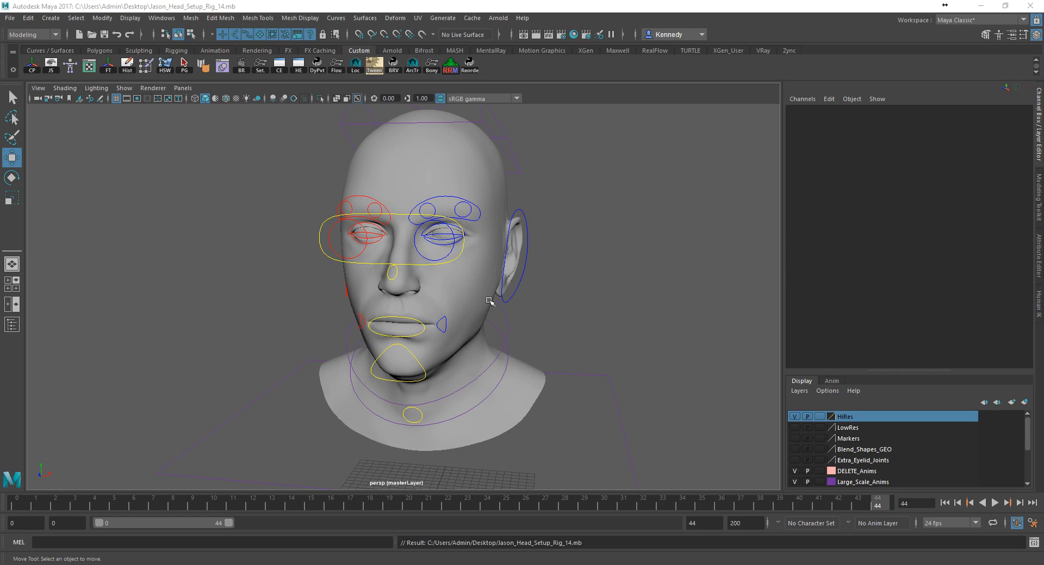
# Hide the Large_Scale_Anims display layer so the head shows without its rig control curves
pyautogui.keyDown('alt'); pyautogui.moveTo(488, 300); pyautogui.dragTo(559, 311, button='right'); pyautogui.keyUp('alt')
pyautogui.keyDown('alt'); pyautogui.moveTo(559, 311); pyautogui.dragTo(583, 371, button='middle'); pyautogui.keyUp('alt')
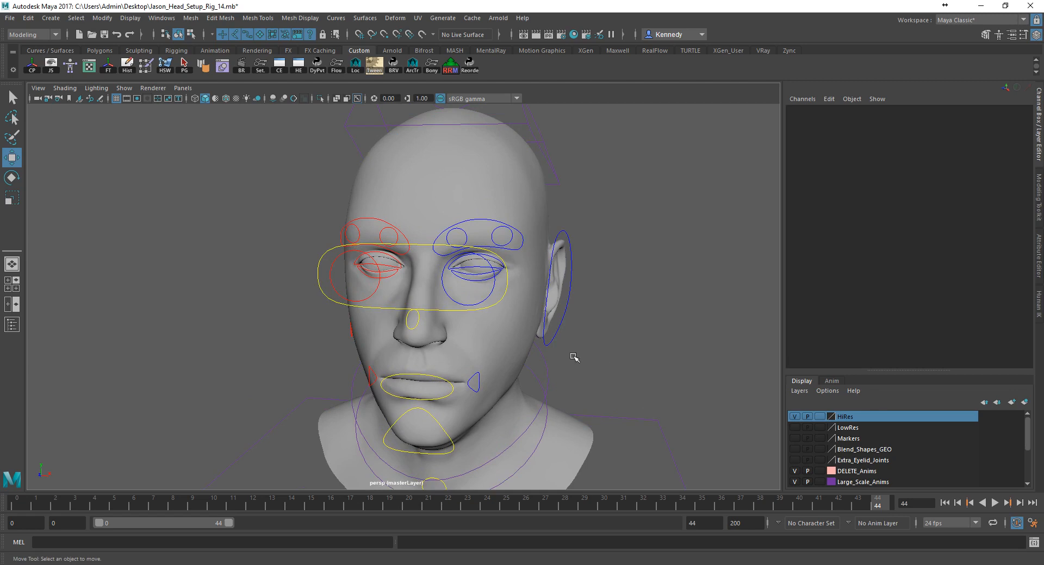
pyautogui.keyDown('alt'); pyautogui.moveTo(535, 353); pyautogui.dragTo(474, 345); pyautogui.keyUp('alt')
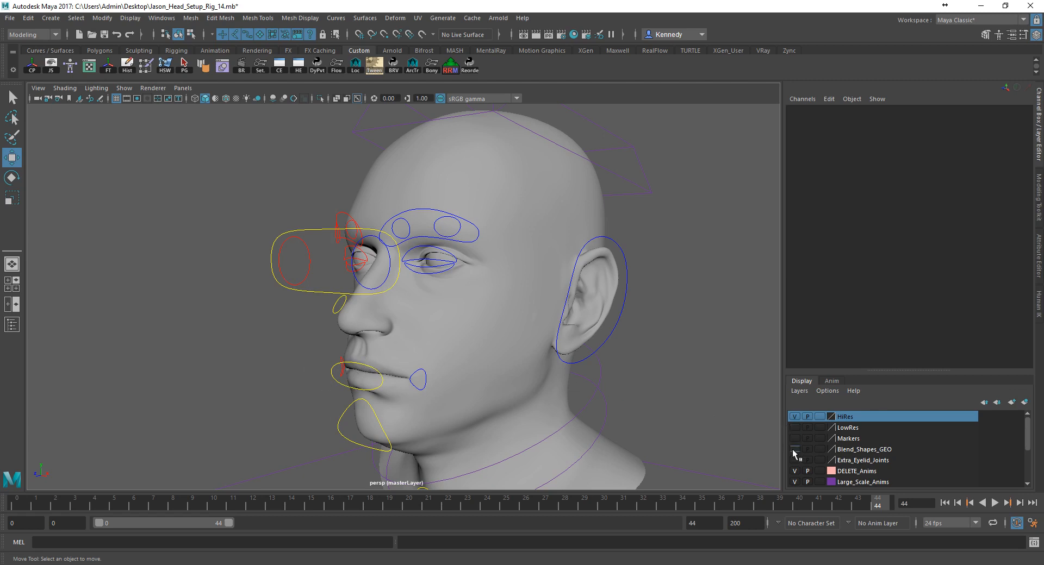
pyautogui.scroll(-1, 799, 456)
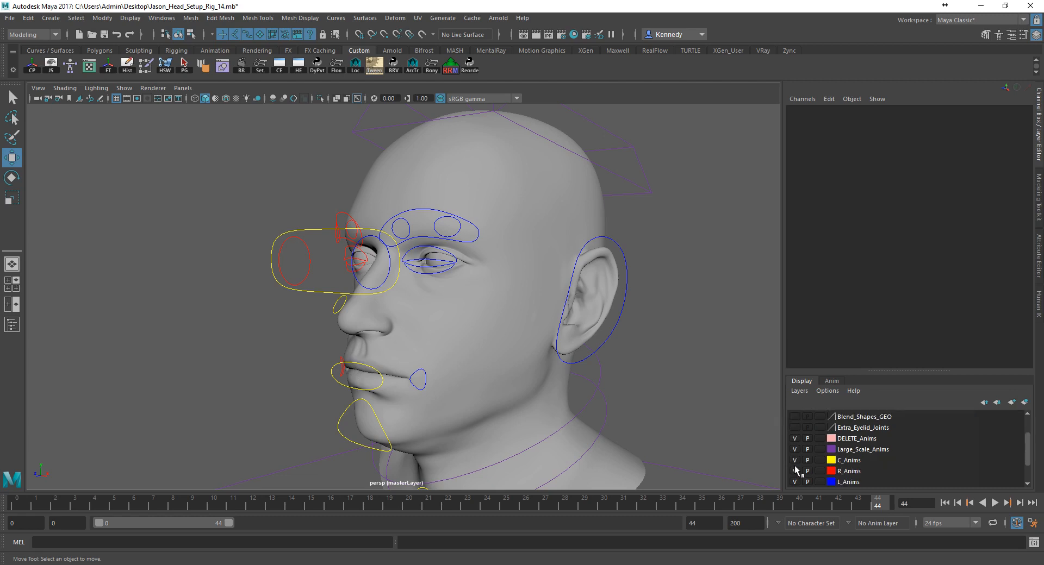
pyautogui.click(795, 450)
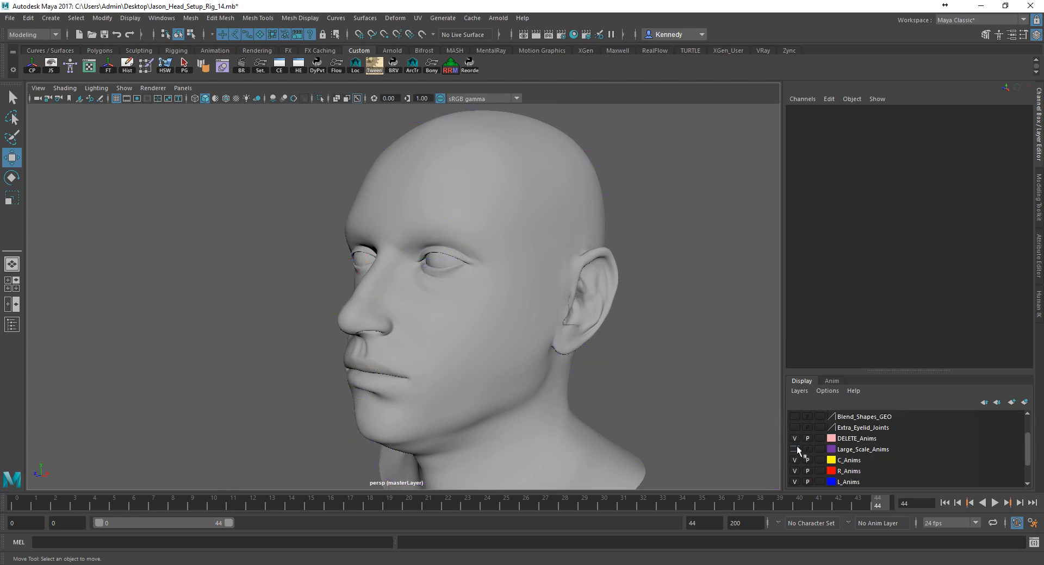
# Show the Markers display layer and view the head from the front
pyautogui.scroll(1, 797, 443)
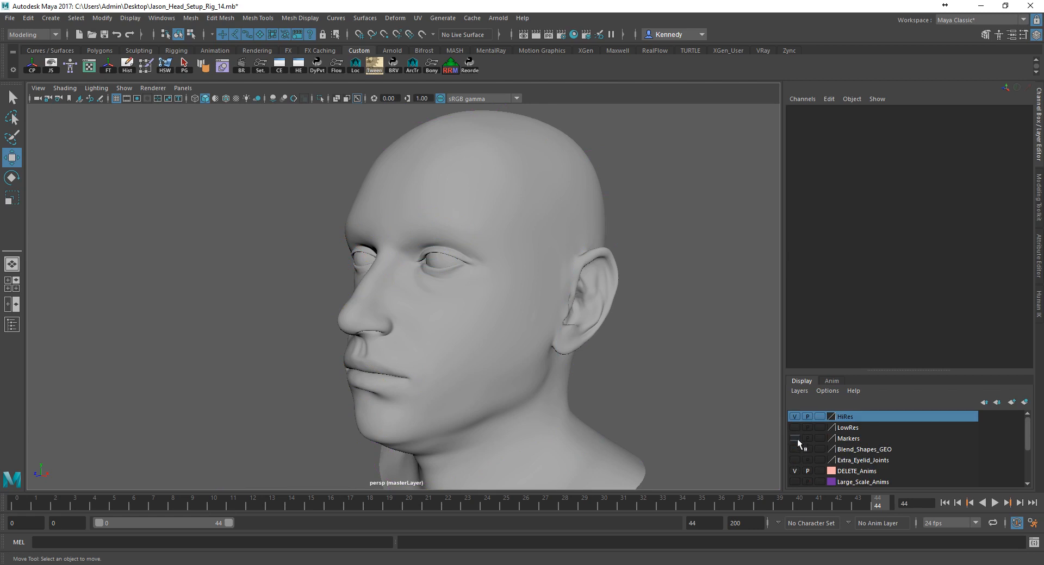
pyautogui.click(795, 438)
pyautogui.keyDown('alt'); pyautogui.moveTo(651, 394); pyautogui.dragTo(690, 388); pyautogui.keyUp('alt')
pyautogui.keyDown('alt'); pyautogui.moveTo(592, 361); pyautogui.dragTo(615, 368, button='right'); pyautogui.keyUp('alt')
pyautogui.keyDown('alt'); pyautogui.moveTo(614, 368); pyautogui.dragTo(555, 364); pyautogui.keyUp('alt')
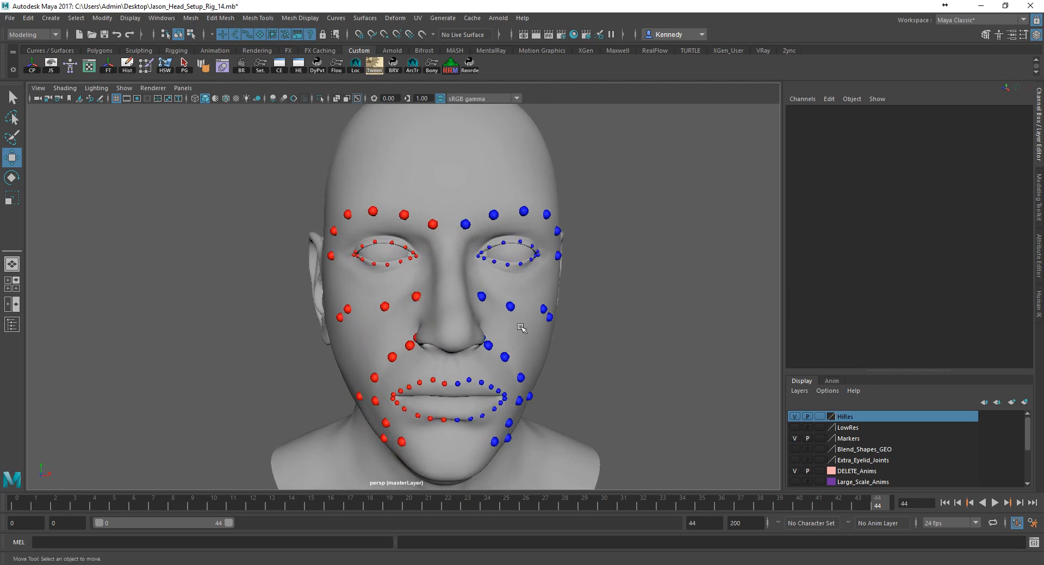
# Examine how the markers are laid out over the brows, cheeks, nose folds and mouth
pyautogui.keyDown('alt'); pyautogui.moveTo(556, 329); pyautogui.dragTo(482, 305); pyautogui.keyUp('alt')
pyautogui.keyDown('alt'); pyautogui.moveTo(481, 302); pyautogui.dragTo(577, 311, button='right'); pyautogui.keyUp('alt')
pyautogui.keyDown('alt'); pyautogui.moveTo(577, 310); pyautogui.dragTo(544, 328, button='middle'); pyautogui.keyUp('alt')
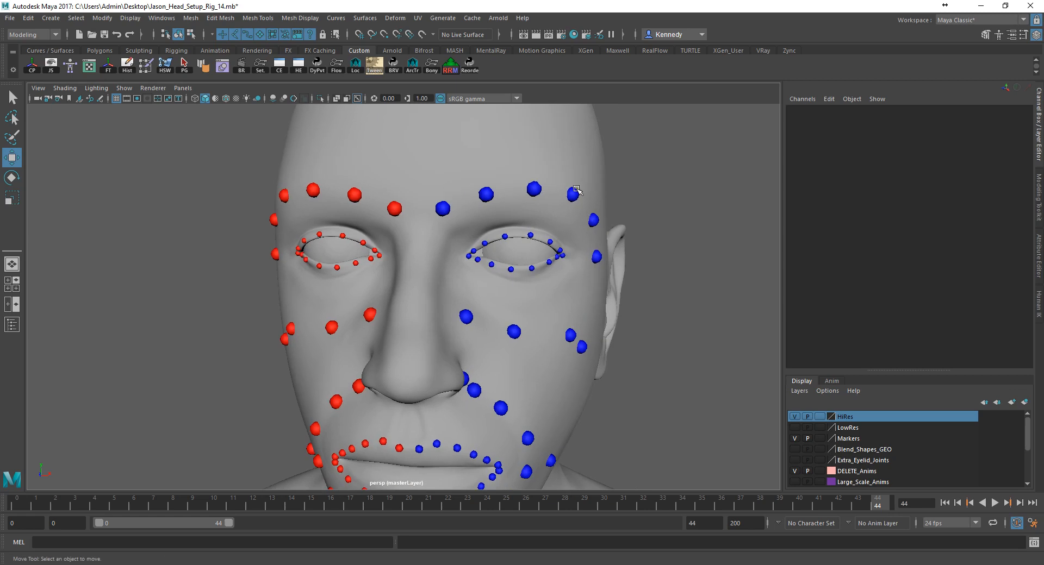
pyautogui.keyDown('alt'); pyautogui.moveTo(531, 321); pyautogui.dragTo(512, 227, button='middle'); pyautogui.keyUp('alt')
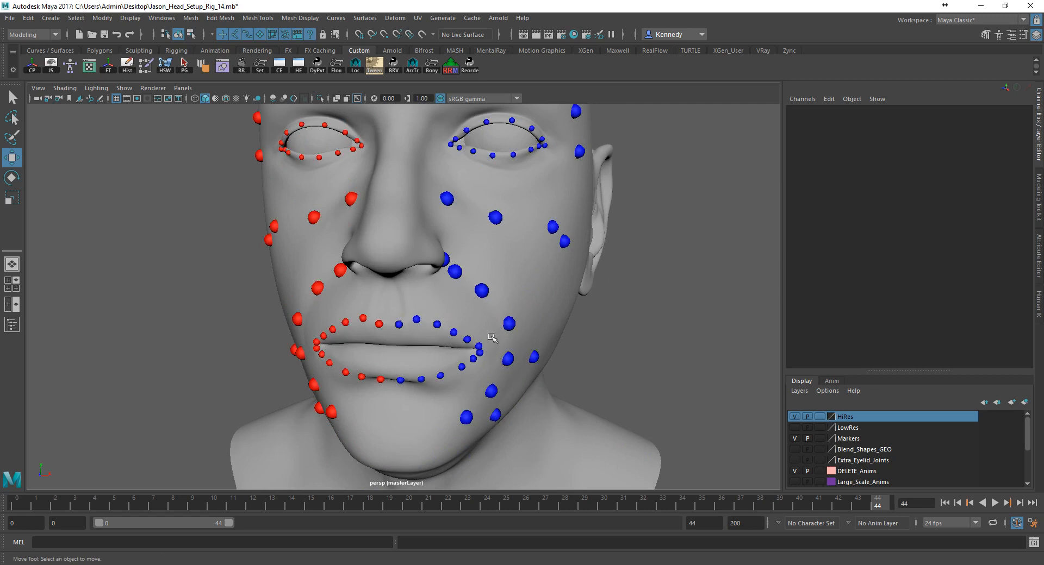
pyautogui.keyDown('alt'); pyautogui.moveTo(562, 366); pyautogui.dragTo(487, 365); pyautogui.keyUp('alt')
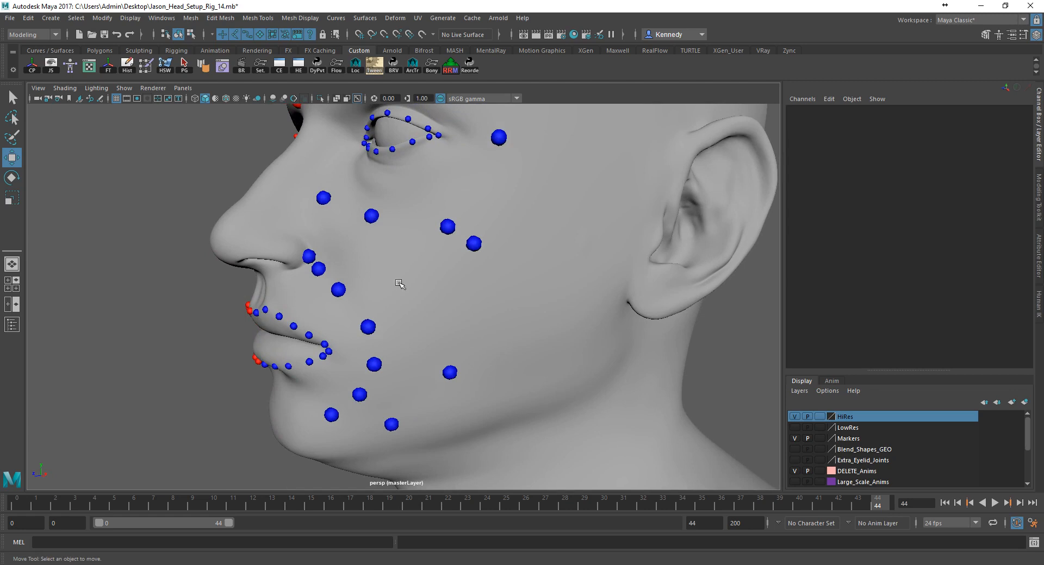
pyautogui.keyDown('alt'); pyautogui.moveTo(399, 282); pyautogui.dragTo(472, 284); pyautogui.keyUp('alt')
pyautogui.keyDown('alt'); pyautogui.moveTo(476, 263); pyautogui.dragTo(472, 372, button='middle'); pyautogui.keyUp('alt')
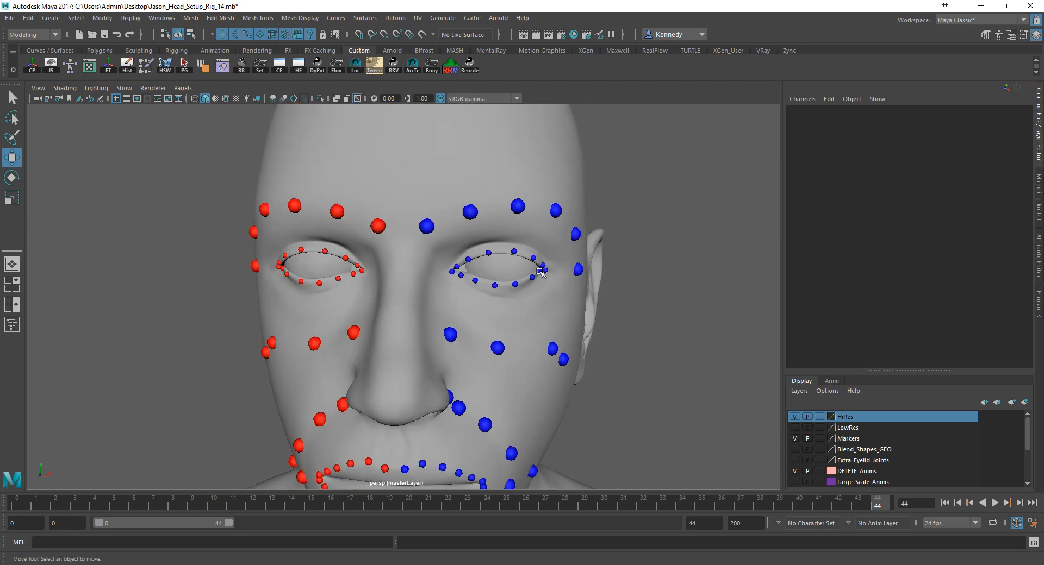
pyautogui.keyDown('alt'); pyautogui.moveTo(396, 441); pyautogui.dragTo(400, 384, button='middle'); pyautogui.keyUp('alt')
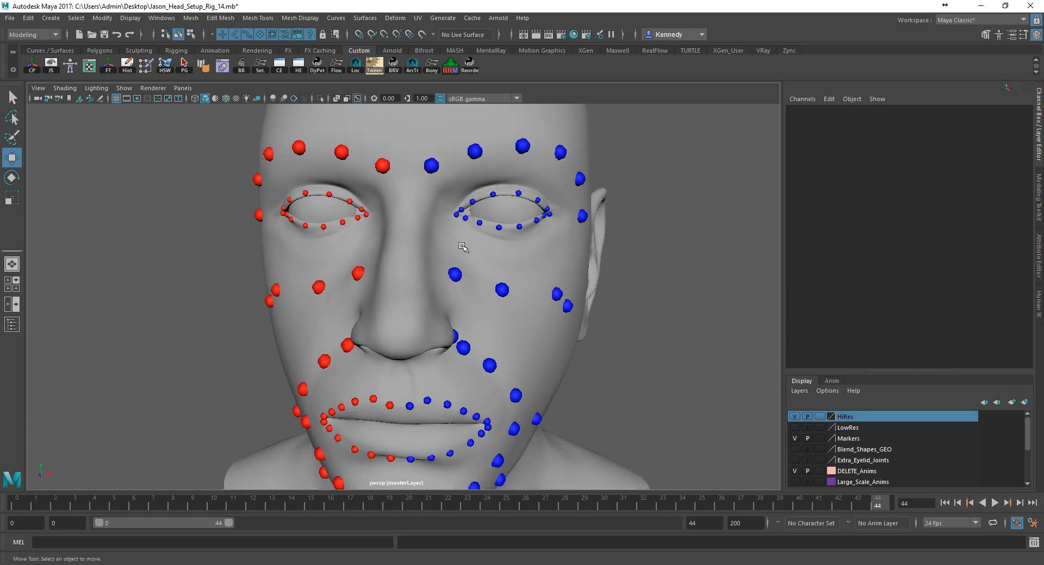
# Inspect the brow markers and the small markers around the eyelids up close, from the front and the side
pyautogui.keyDown('alt'); pyautogui.moveTo(478, 210); pyautogui.dragTo(419, 343, button='middle'); pyautogui.keyUp('alt')
pyautogui.keyDown('alt'); pyautogui.moveTo(419, 343); pyautogui.dragTo(611, 342, button='right'); pyautogui.keyUp('alt')
pyautogui.keyDown('alt'); pyautogui.moveTo(611, 342); pyautogui.dragTo(605, 331); pyautogui.keyUp('alt')
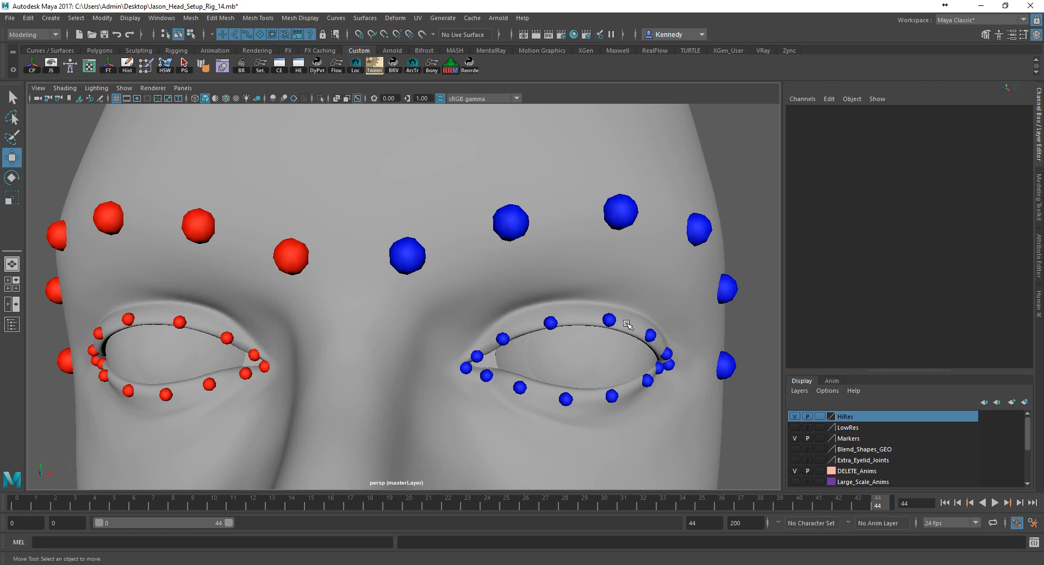
pyautogui.keyDown('alt'); pyautogui.moveTo(608, 351); pyautogui.dragTo(530, 348); pyautogui.keyUp('alt')
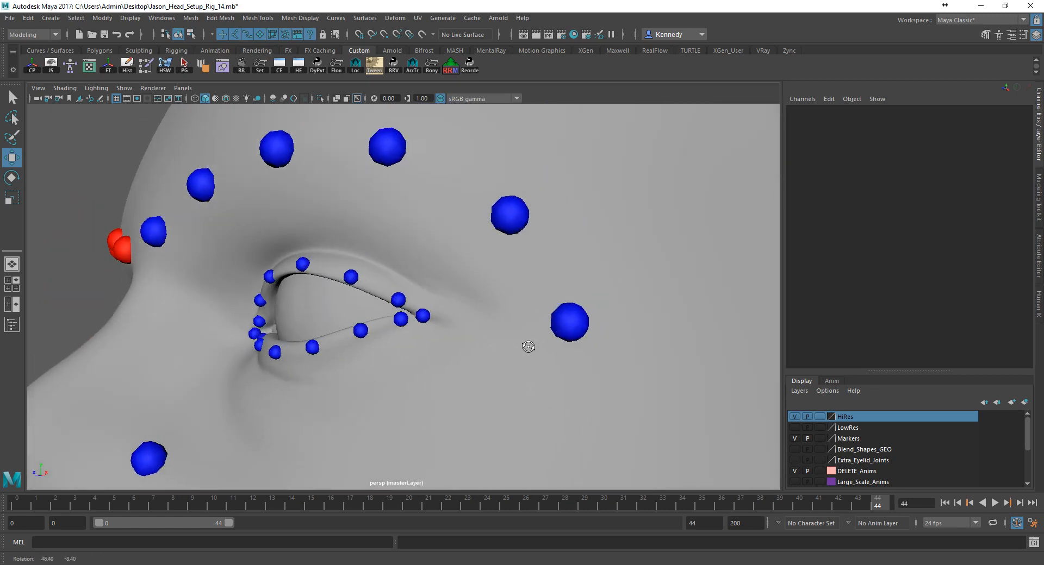
pyautogui.keyDown('alt'); pyautogui.moveTo(433, 350); pyautogui.dragTo(580, 312, button='middle'); pyautogui.keyUp('alt')
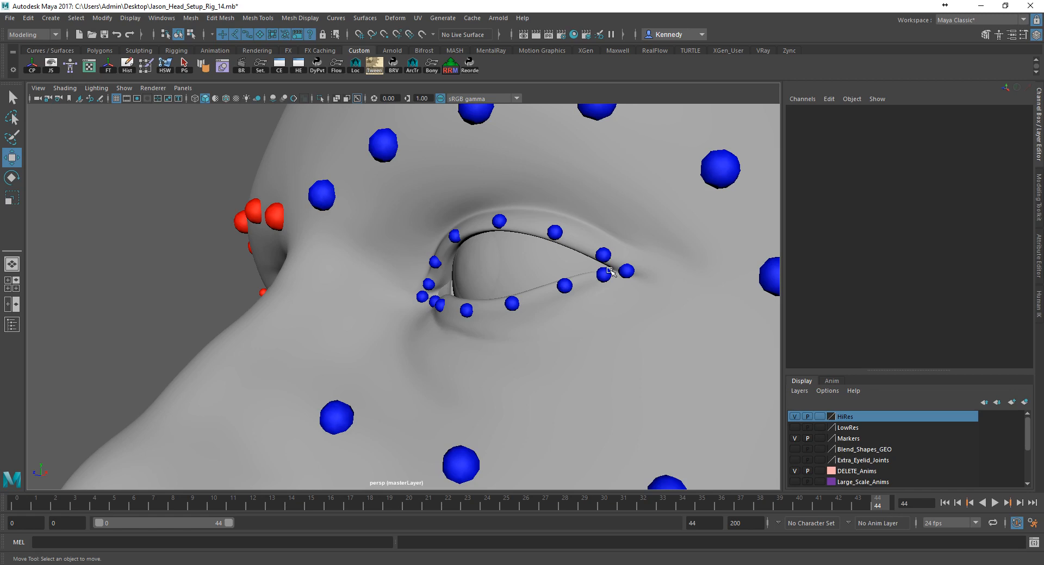
pyautogui.keyDown('alt'); pyautogui.moveTo(538, 304); pyautogui.dragTo(559, 320); pyautogui.keyUp('alt')
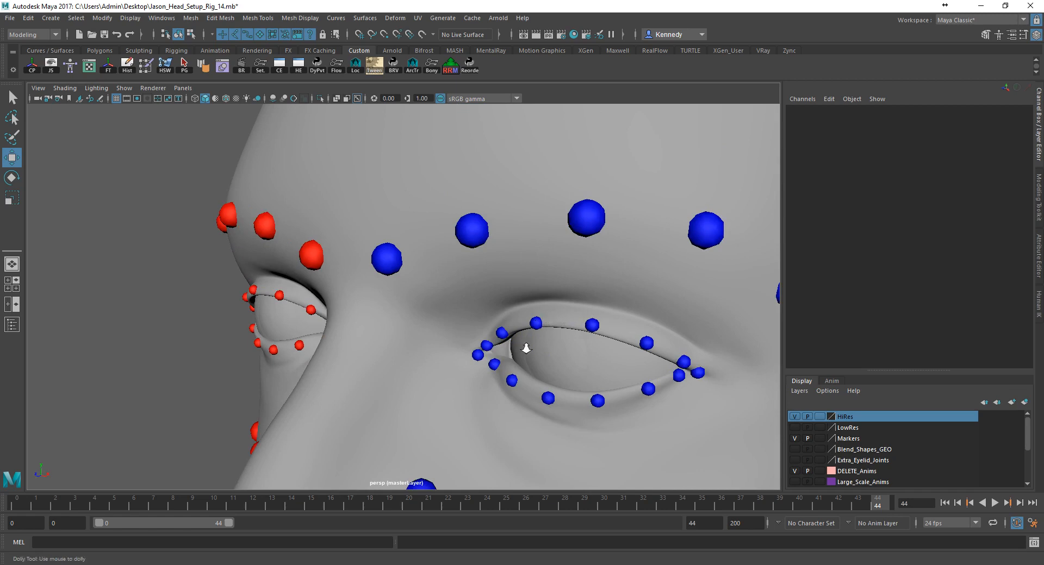
pyautogui.keyDown('alt'); pyautogui.moveTo(524, 349); pyautogui.dragTo(403, 322, button='right'); pyautogui.keyUp('alt')
pyautogui.keyDown('alt'); pyautogui.moveTo(403, 321); pyautogui.dragTo(478, 292, button='middle'); pyautogui.keyUp('alt')
pyautogui.keyDown('alt'); pyautogui.moveTo(477, 292); pyautogui.dragTo(391, 312, button='right'); pyautogui.keyUp('alt')
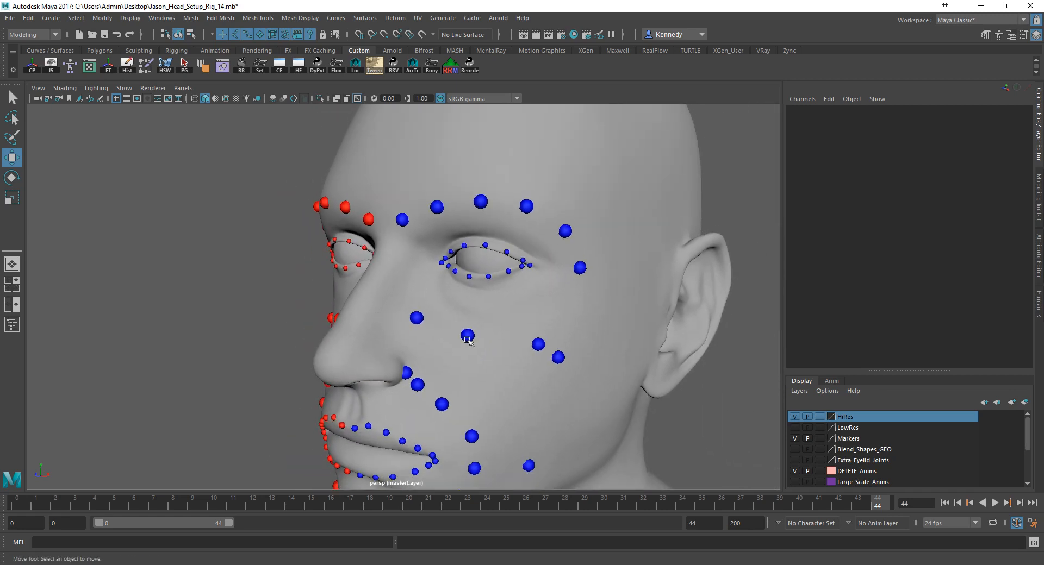
# Review the whole face's marker layout from the front and side, and hide the Markers layer
pyautogui.keyDown('alt'); pyautogui.moveTo(478, 377); pyautogui.dragTo(527, 379); pyautogui.keyUp('alt')
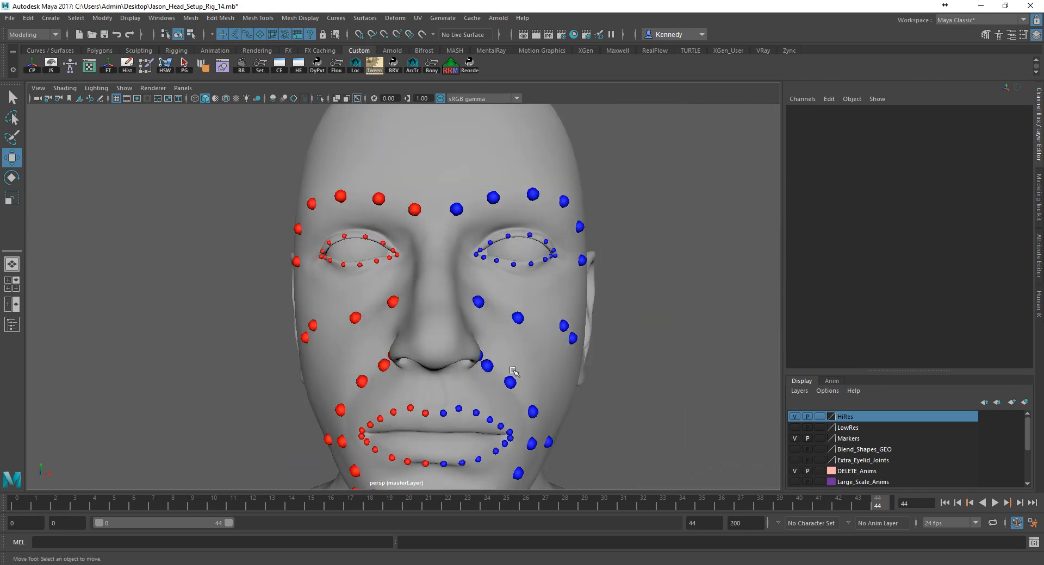
pyautogui.keyDown('alt'); pyautogui.moveTo(496, 366); pyautogui.dragTo(512, 352, button='middle'); pyautogui.keyUp('alt')
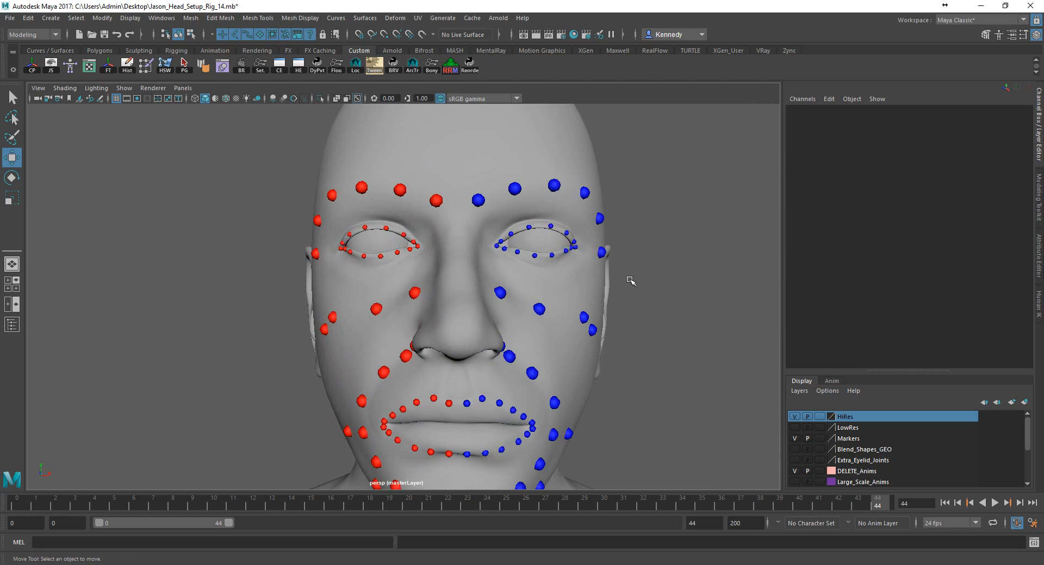
pyautogui.keyDown('alt'); pyautogui.moveTo(538, 330); pyautogui.dragTo(538, 284); pyautogui.keyUp('alt')
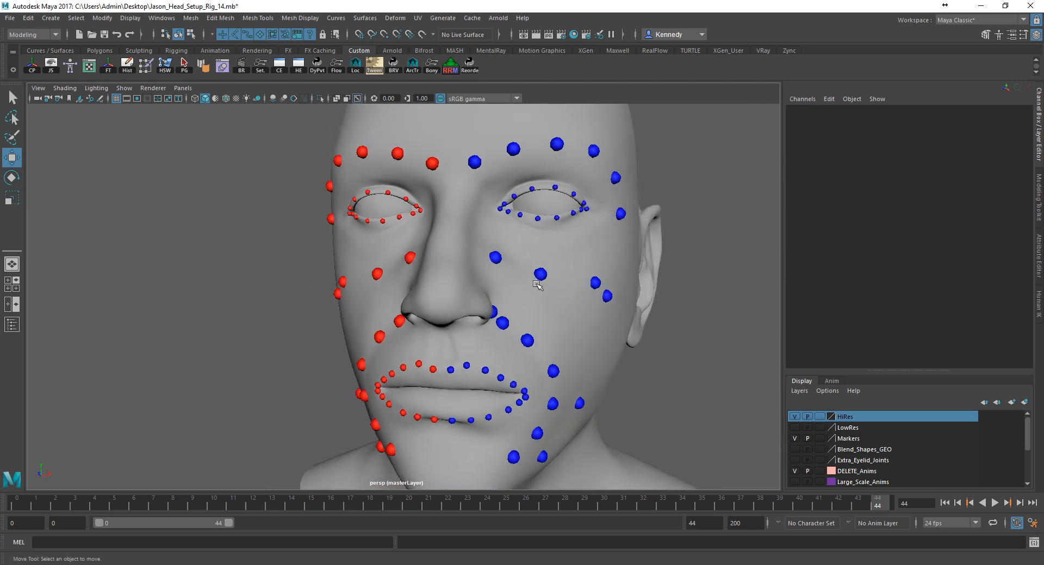
pyautogui.keyDown('alt'); pyautogui.moveTo(615, 292); pyautogui.dragTo(584, 276); pyautogui.keyUp('alt')
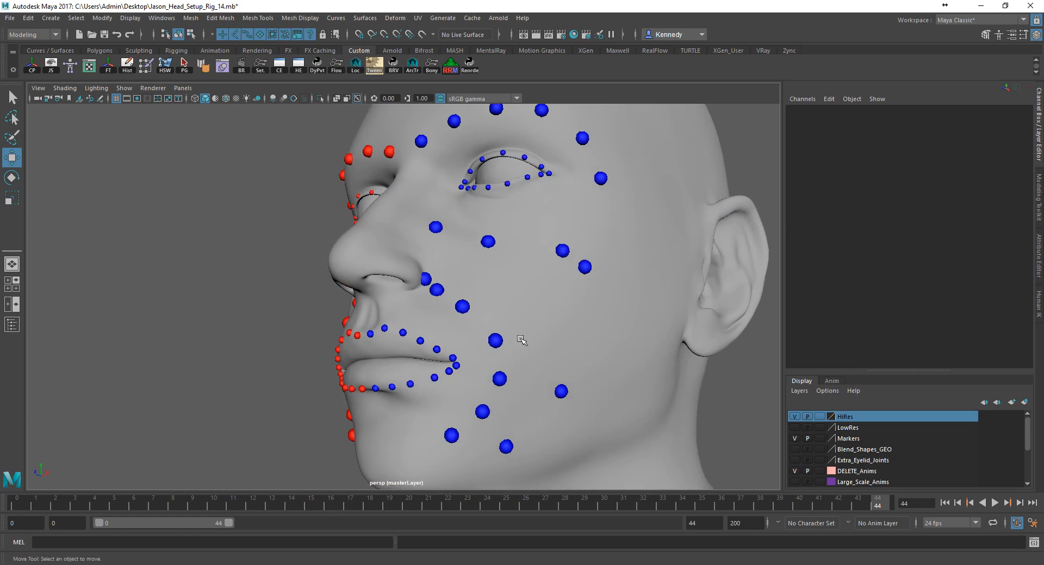
pyautogui.keyDown('alt'); pyautogui.moveTo(526, 395); pyautogui.dragTo(520, 321, button='middle'); pyautogui.keyUp('alt')
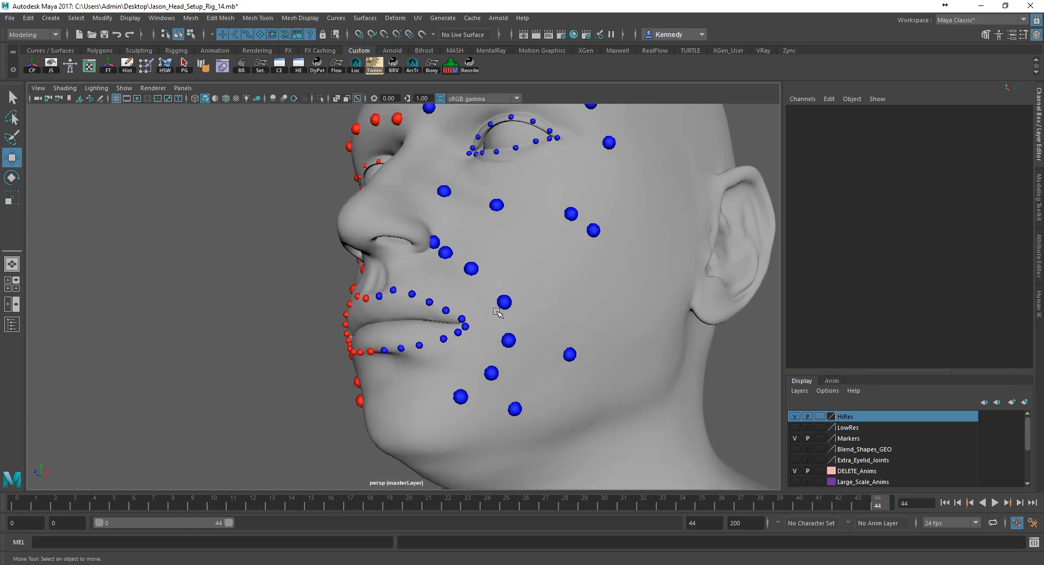
pyautogui.keyDown('alt'); pyautogui.moveTo(497, 313); pyautogui.dragTo(509, 319); pyautogui.keyUp('alt')
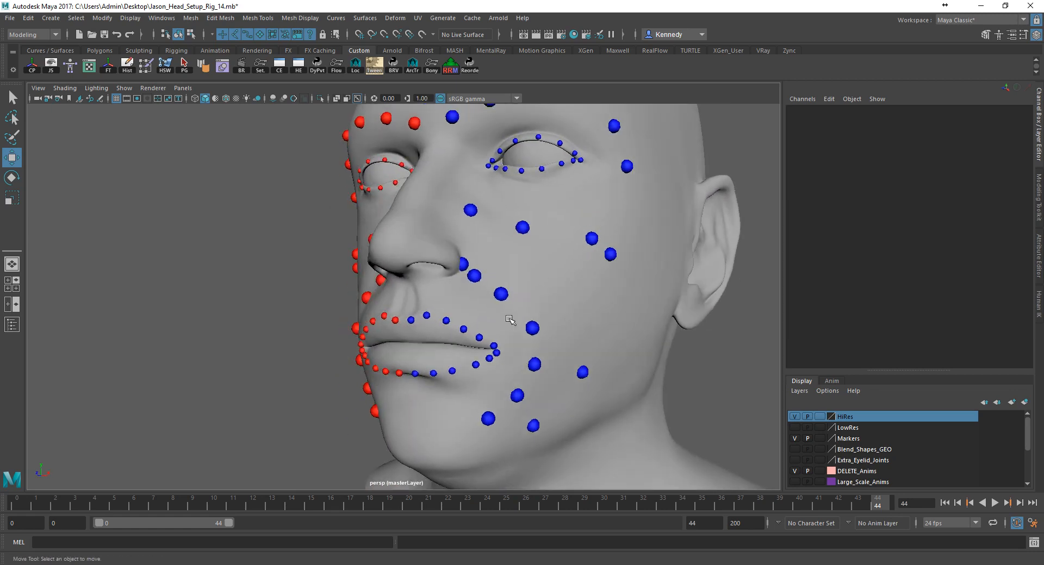
pyautogui.press('alt')
pyautogui.press('alt')
pyautogui.click(794, 439)
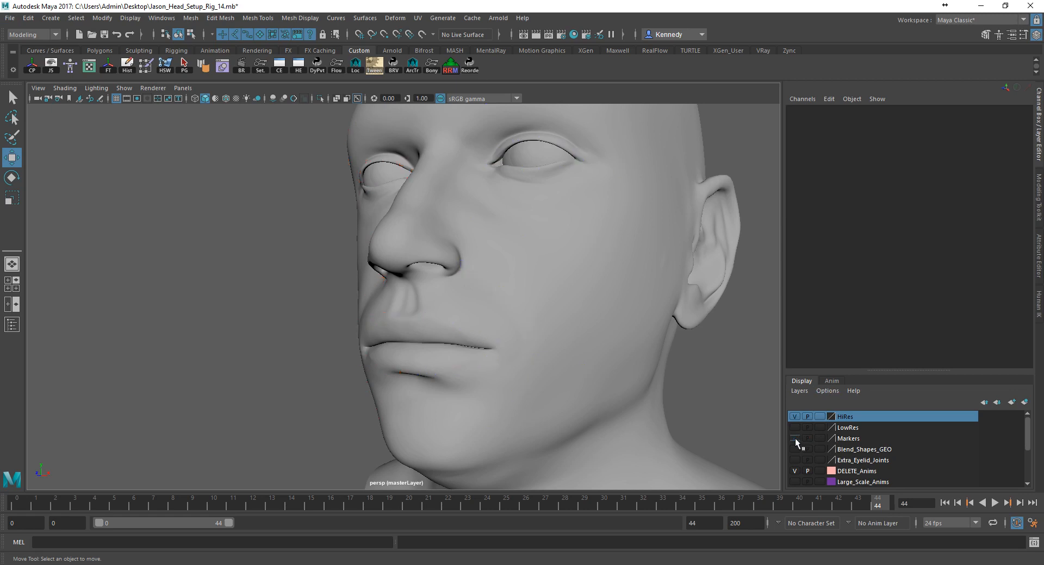
# Select the Jason_Head_Base mesh and examine its wireframe density around the brows and eyes
pyautogui.keyDown('alt'); pyautogui.moveTo(629, 416); pyautogui.dragTo(667, 415); pyautogui.keyUp('alt')
pyautogui.keyDown('alt'); pyautogui.moveTo(636, 357); pyautogui.dragTo(644, 432, button='middle'); pyautogui.keyUp('alt')
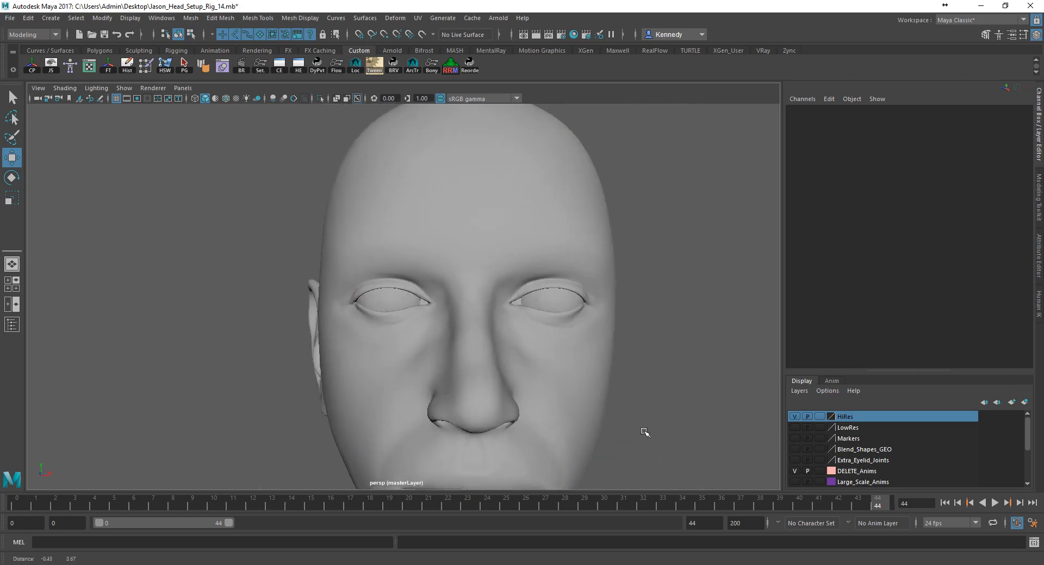
pyautogui.keyDown('alt'); pyautogui.moveTo(581, 369); pyautogui.dragTo(560, 361); pyautogui.keyUp('alt')
pyautogui.click(560, 360)
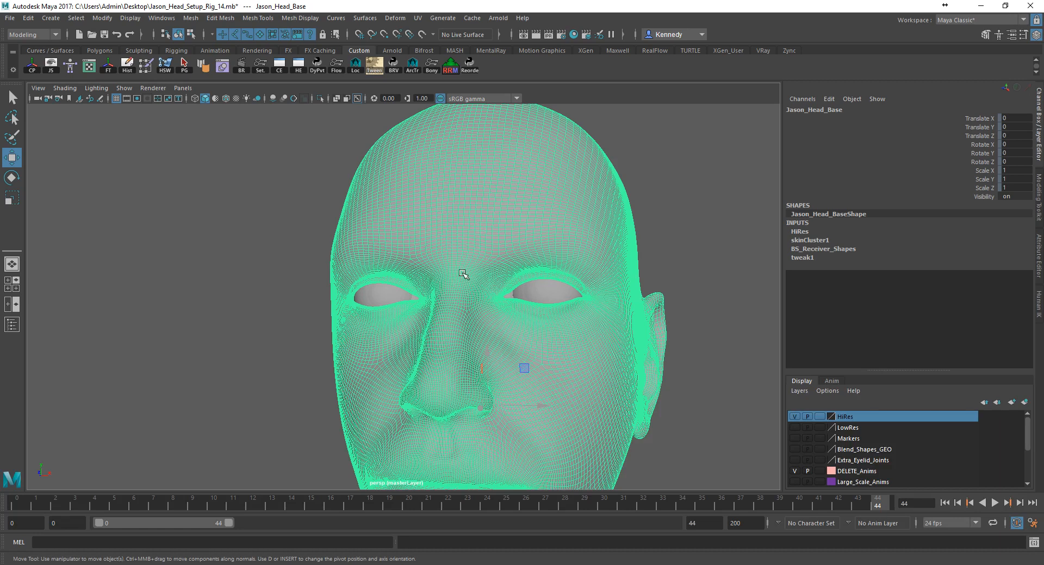
pyautogui.keyDown('alt'); pyautogui.moveTo(623, 347); pyautogui.dragTo(590, 352); pyautogui.keyUp('alt')
pyautogui.keyDown('alt'); pyautogui.moveTo(433, 265); pyautogui.dragTo(605, 266, button='right'); pyautogui.keyUp('alt')
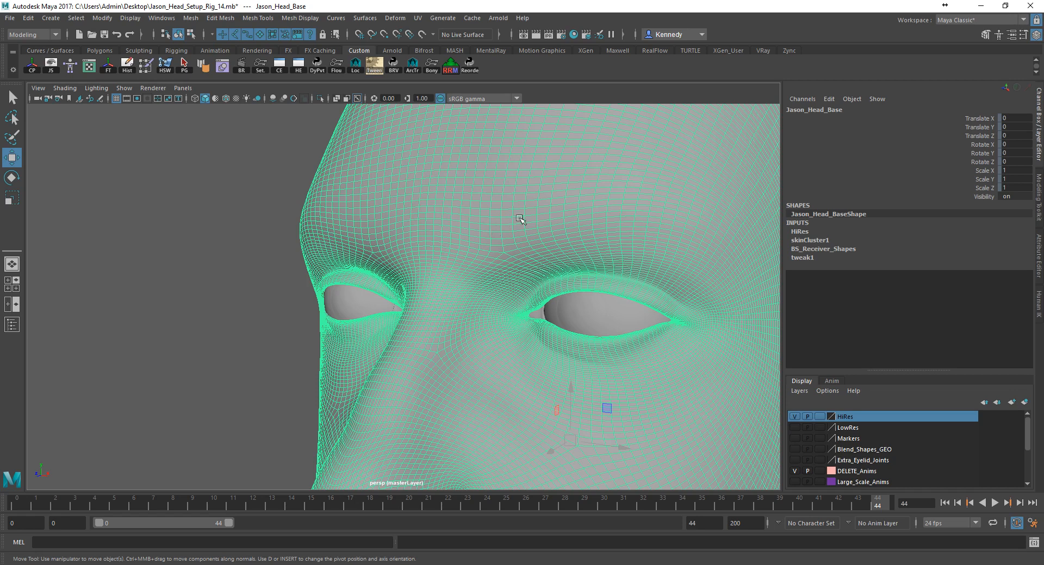
pyautogui.keyDown('alt'); pyautogui.moveTo(492, 228); pyautogui.dragTo(527, 227); pyautogui.keyUp('alt')
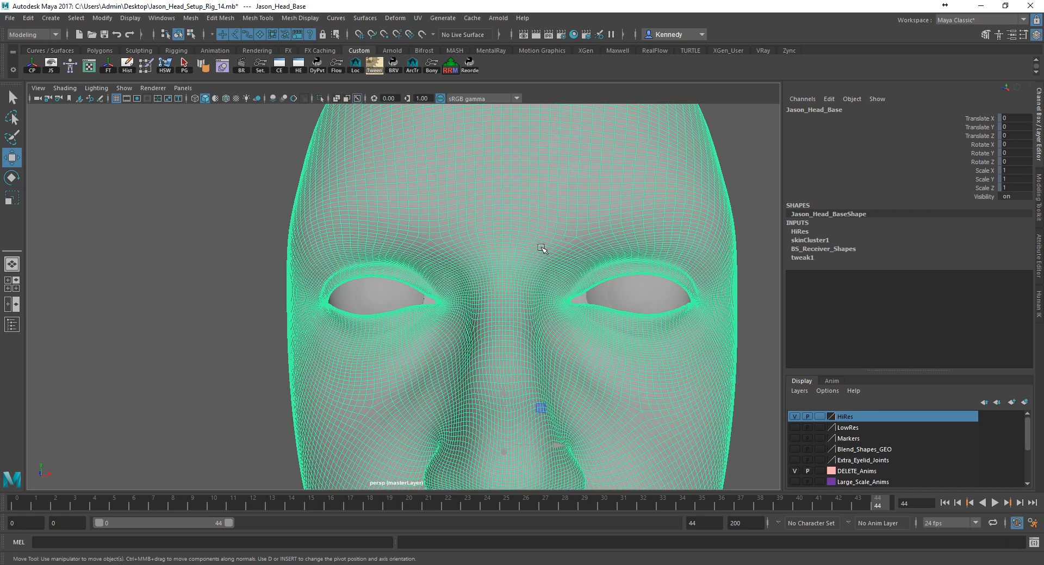
# Switch the visible head from the HiRes layer to the LowRes layer and leave nothing selected
pyautogui.click(794, 427)
pyautogui.scroll(-3, 712, 395)
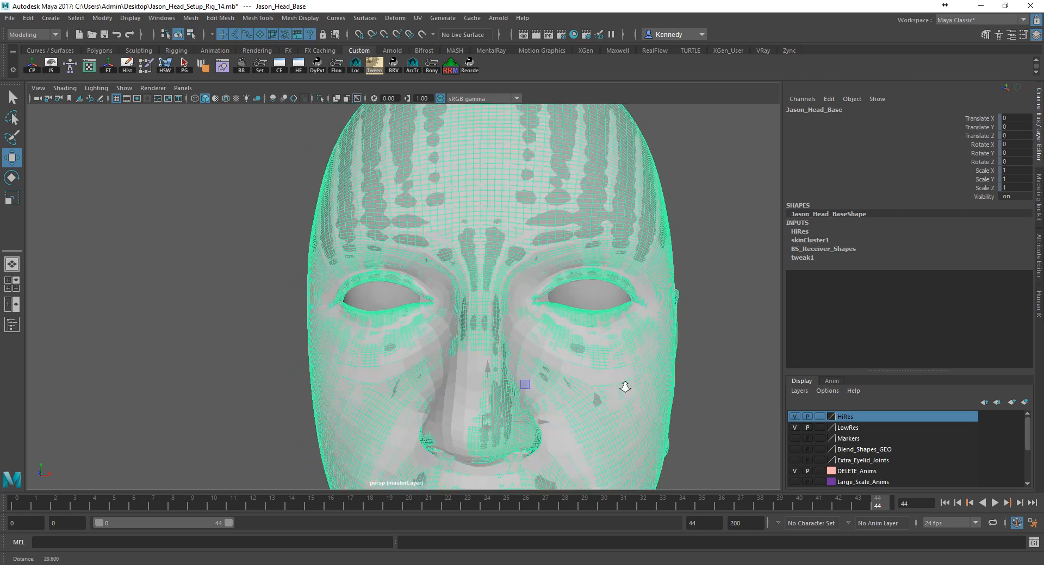
pyautogui.click(793, 417)
pyautogui.keyDown('alt'); pyautogui.moveTo(597, 381); pyautogui.dragTo(552, 374); pyautogui.keyUp('alt')
pyautogui.click(592, 362)
pyautogui.moveTo(636, 356); pyautogui.dragTo(750, 555, button='right')
pyautogui.click(749, 422)
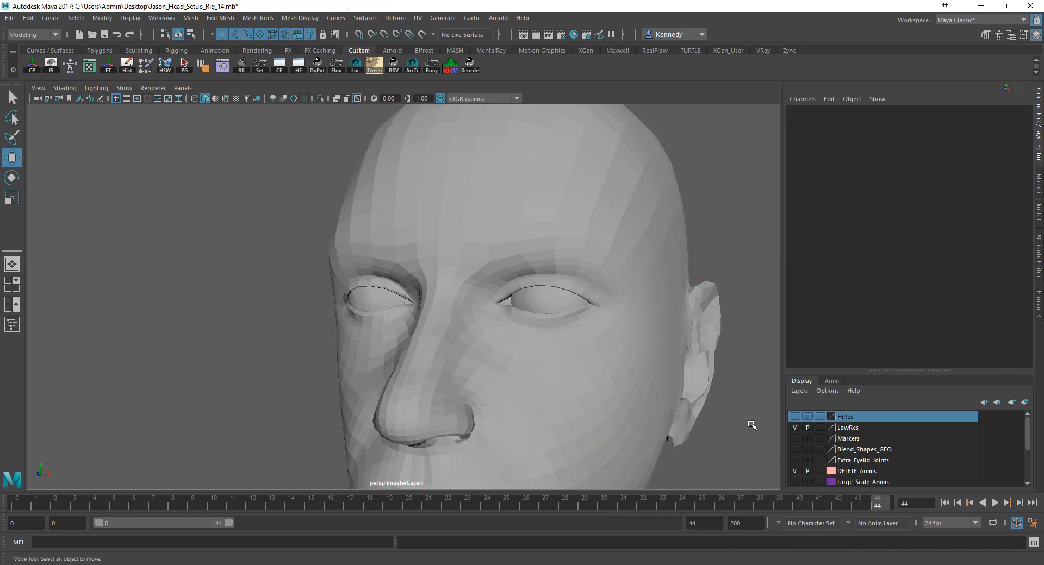
# Change the viewport background to the blue gradient and select the low-resolution head mesh
pyautogui.keyDown('alt'); pyautogui.moveTo(593, 387); pyautogui.dragTo(556, 304); pyautogui.keyUp('alt')
pyautogui.hotkey('alt', 'b')
pyautogui.hotkey('alt', 'b')
pyautogui.click(558, 298)
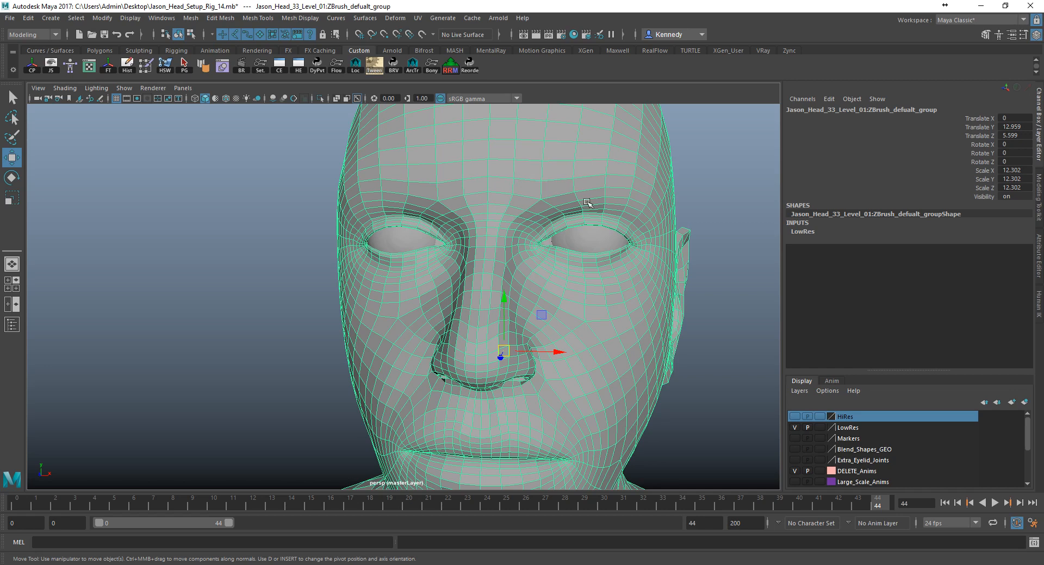
# Show the Markers layer over the low-resolution head and compare the markers with its edges around the eyes
pyautogui.click(794, 438)
pyautogui.scroll(5, 587, 343)
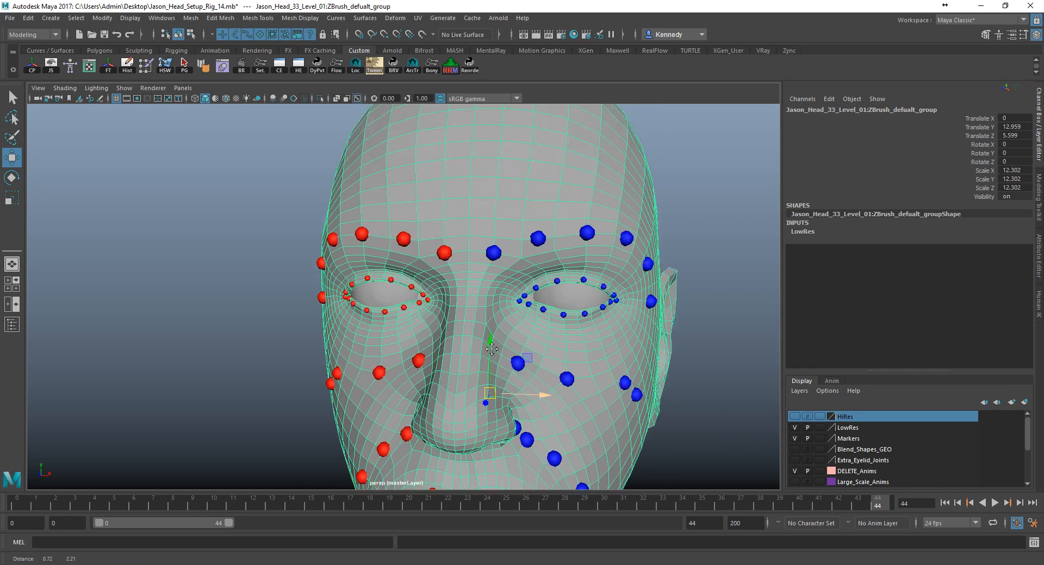
pyautogui.keyDown('alt'); pyautogui.moveTo(587, 343); pyautogui.dragTo(575, 325); pyautogui.keyUp('alt')
pyautogui.keyDown('alt'); pyautogui.moveTo(610, 327); pyautogui.dragTo(652, 333); pyautogui.keyUp('alt')
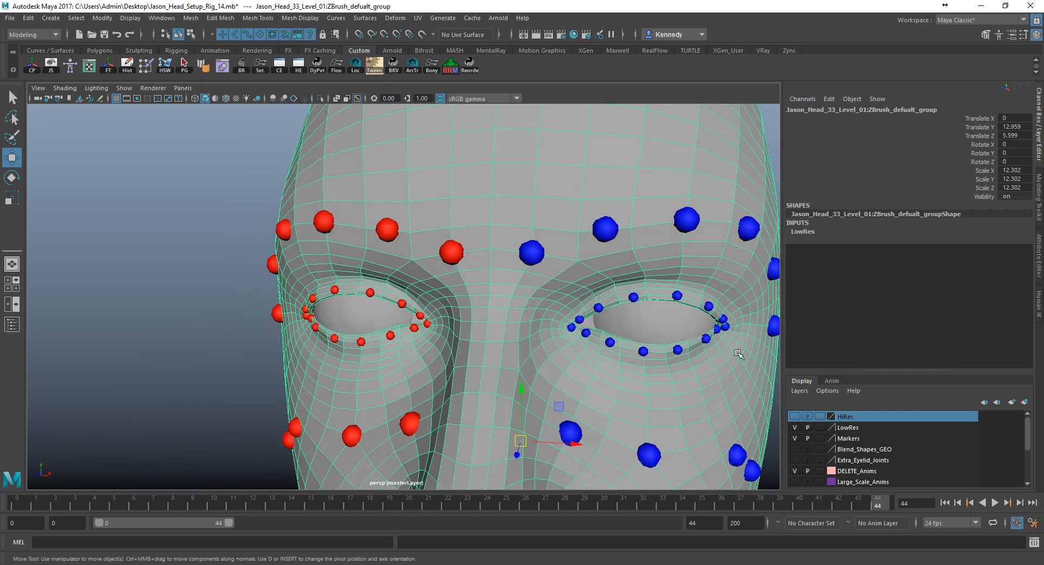
# Hide the Markers layer and switch the menu set to Rigging
pyautogui.click(794, 438)
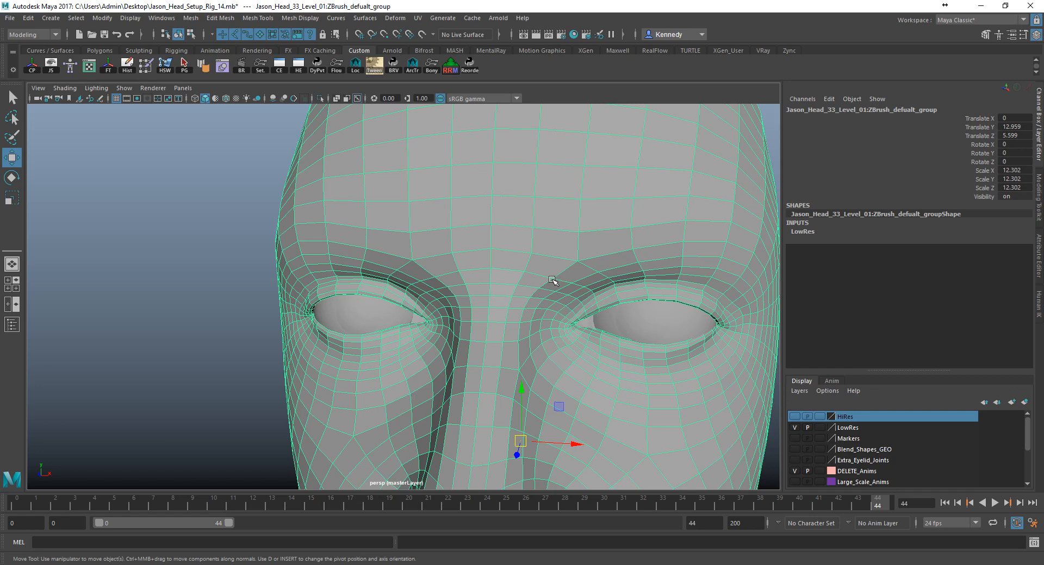
pyautogui.click(27, 35)
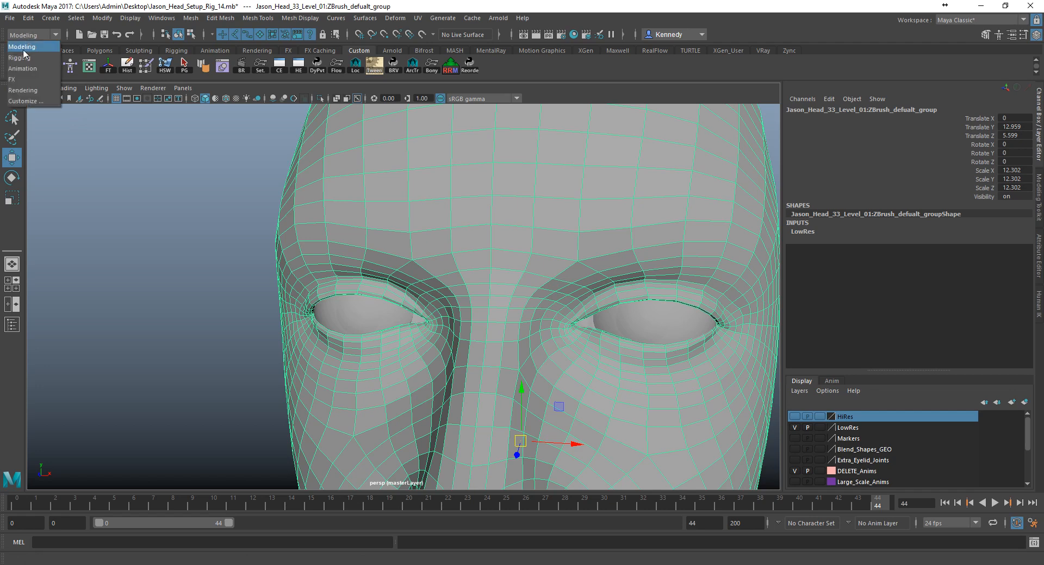
pyautogui.click(23, 57)
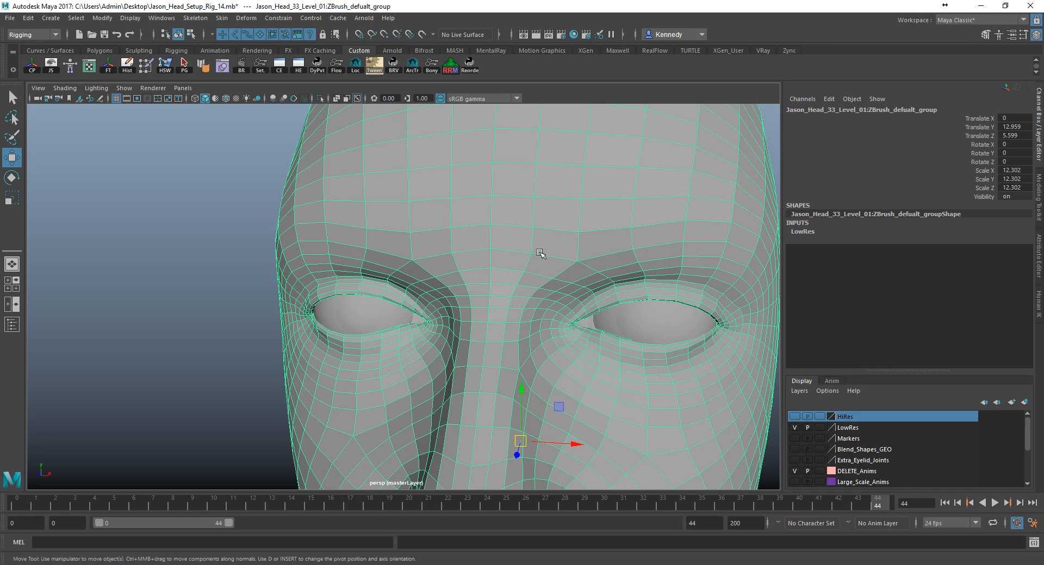
# Create a cluster deformer from a single vertex just above the inner end of the left brow on the low-resolution head
pyautogui.moveTo(523, 238); pyautogui.dragTo(504, 237, button='right')
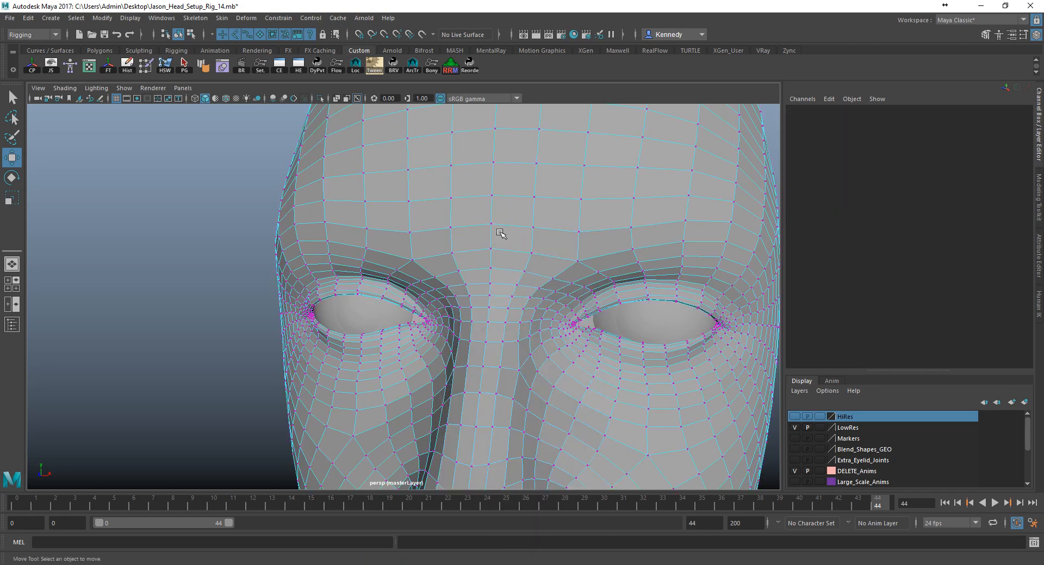
pyautogui.click(533, 252)
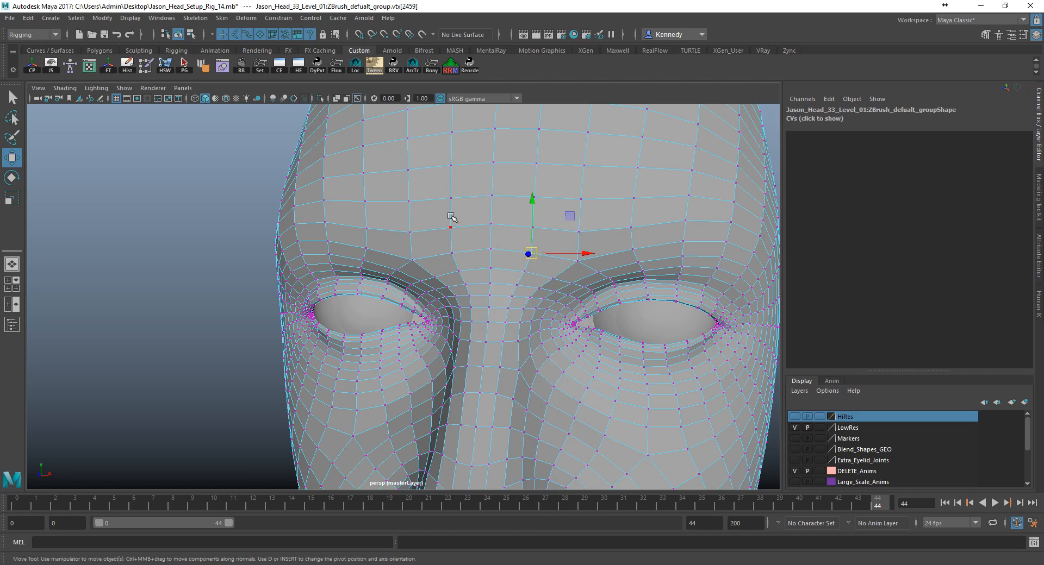
pyautogui.click(278, 18)
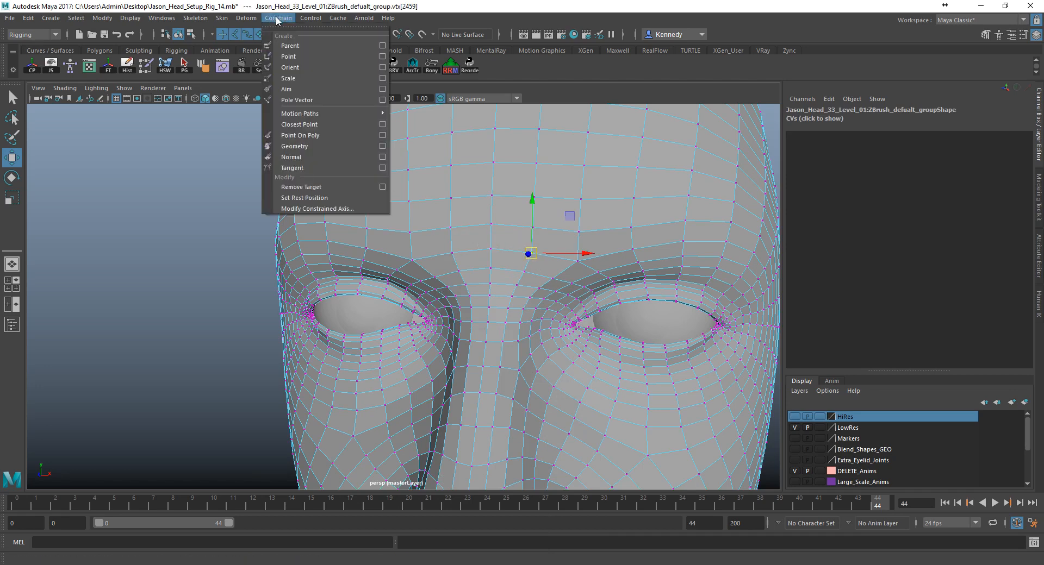
pyautogui.click(311, 19)
pyautogui.click(236, 19)
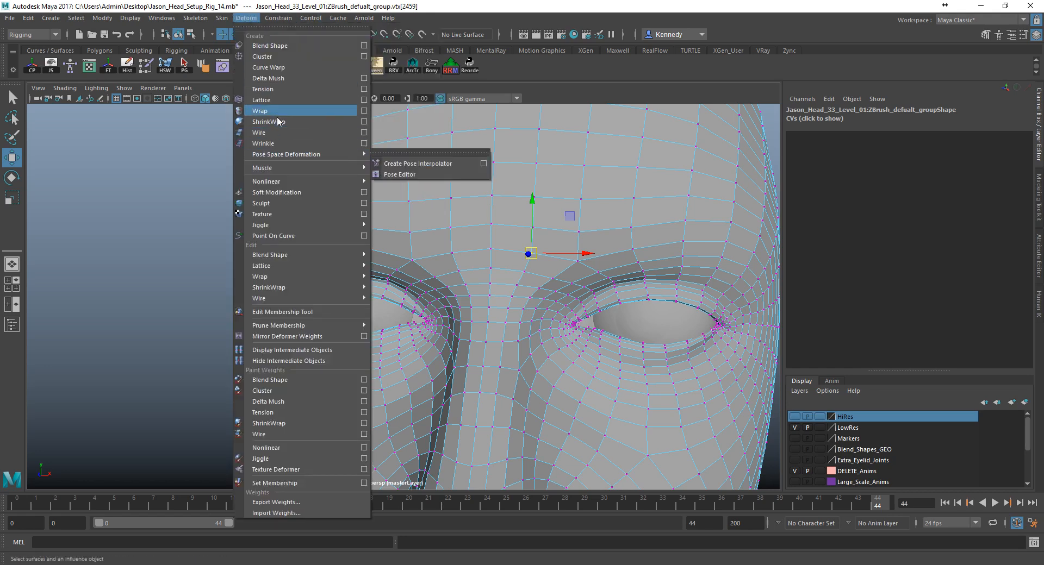
pyautogui.click(272, 58)
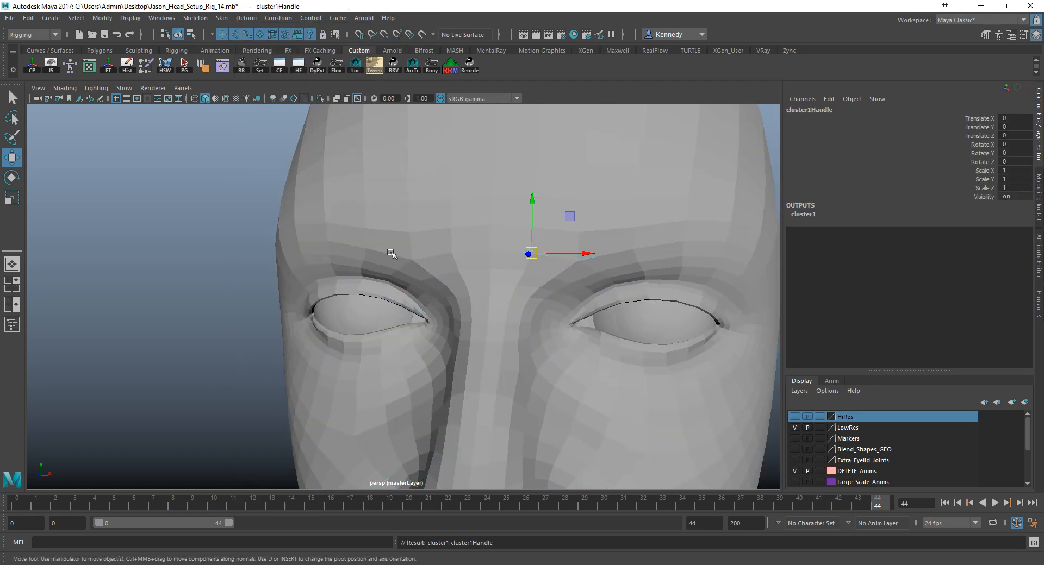
# Try selecting and pulling the brow cluster handle away from the head surface, and undo the attempt
pyautogui.keyDown('alt'); pyautogui.moveTo(514, 366); pyautogui.dragTo(454, 368); pyautogui.keyUp('alt')
pyautogui.keyDown('alt'); pyautogui.moveTo(388, 341); pyautogui.dragTo(569, 336, button='right'); pyautogui.keyUp('alt')
pyautogui.keyDown('alt'); pyautogui.moveTo(283, 293); pyautogui.dragTo(394, 310, button='middle'); pyautogui.keyUp('alt')
pyautogui.keyDown('alt'); pyautogui.moveTo(394, 310); pyautogui.dragTo(442, 307, button='right'); pyautogui.keyUp('alt')
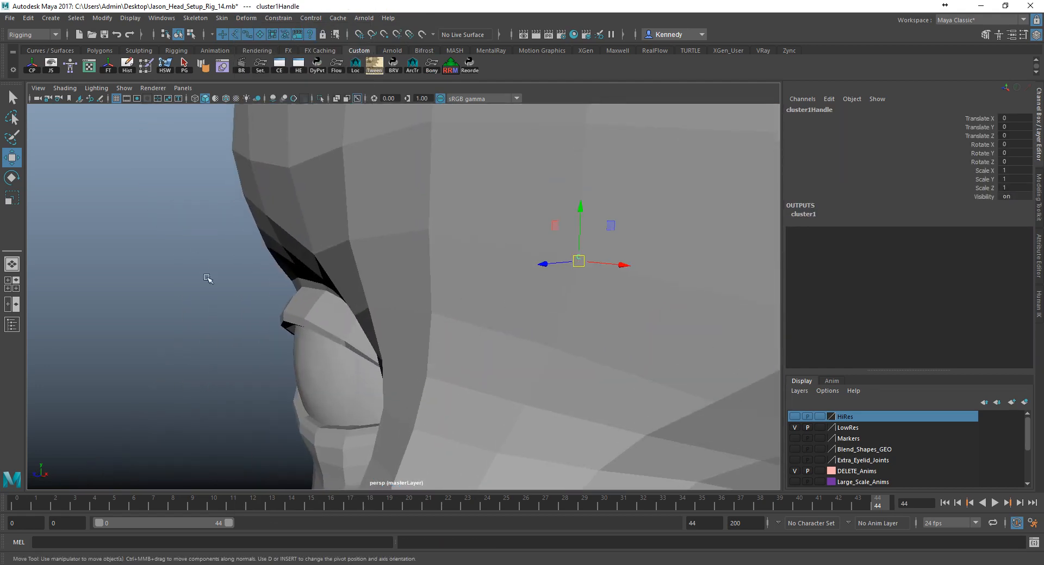
pyautogui.click(139, 273)
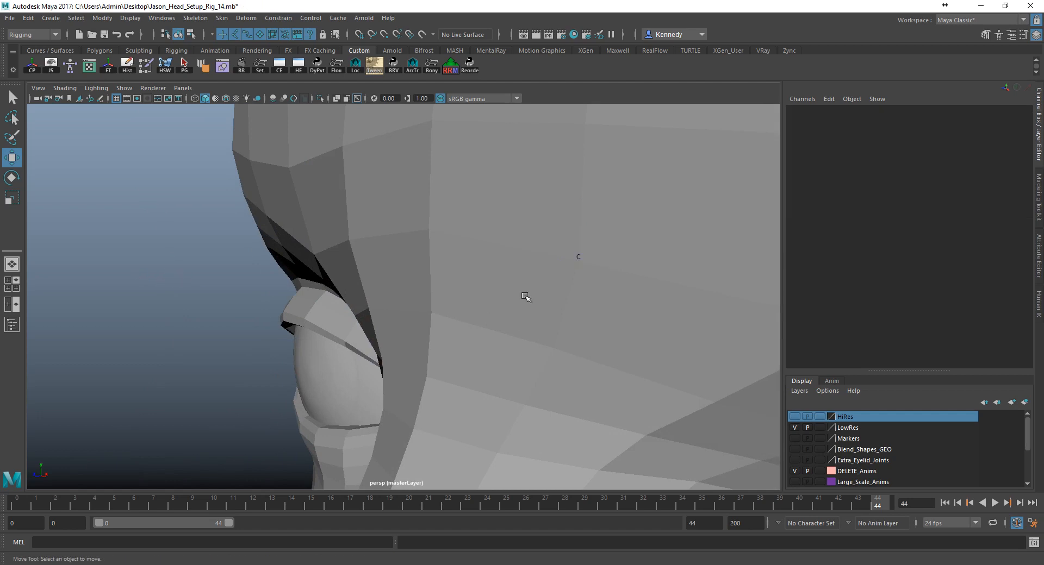
pyautogui.click(593, 264)
pyautogui.keyDown('shift'); pyautogui.click(629, 260); pyautogui.keyUp('shift')
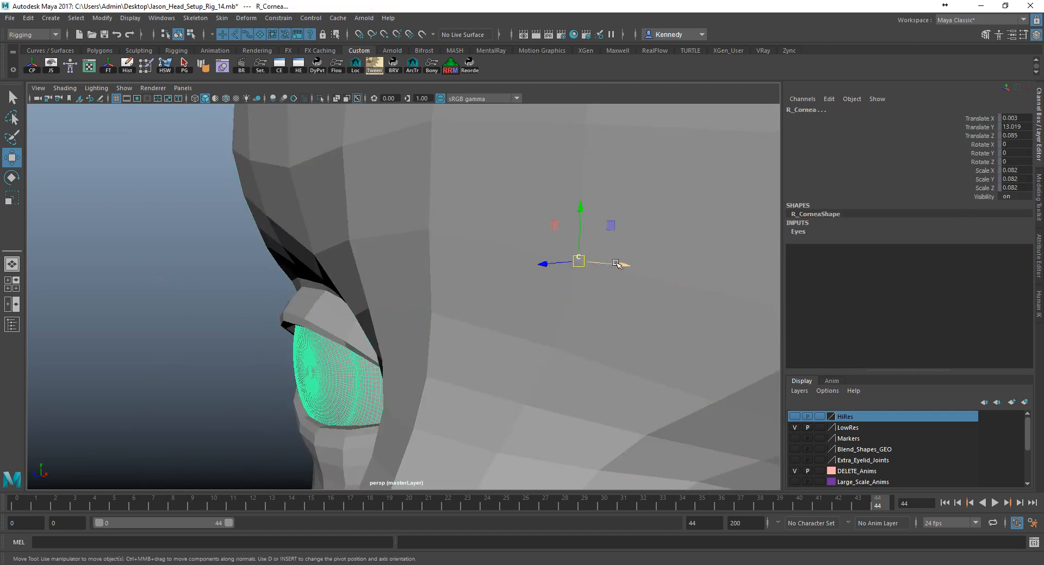
pyautogui.keyDown('shift'); pyautogui.click(307, 349); pyautogui.keyUp('shift')
pyautogui.keyDown('alt'); pyautogui.moveTo(562, 403); pyautogui.dragTo(215, 337, button='right'); pyautogui.keyUp('alt')
pyautogui.keyDown('alt'); pyautogui.moveTo(261, 333); pyautogui.dragTo(242, 337); pyautogui.keyUp('alt')
pyautogui.keyDown('alt'); pyautogui.moveTo(236, 323); pyautogui.dragTo(456, 340, button='right'); pyautogui.keyUp('alt')
pyautogui.moveTo(412, 296); pyautogui.dragTo(344, 293)
pyautogui.hotkey('ctrl', 'z')
pyautogui.keyDown('alt'); pyautogui.moveTo(525, 337); pyautogui.dragTo(399, 339, button='right'); pyautogui.keyUp('alt')
pyautogui.moveTo(492, 232); pyautogui.dragTo(451, 233, button='right')
pyautogui.hotkey('ctrl', 'z')
pyautogui.hotkey('ctrl', 'z')
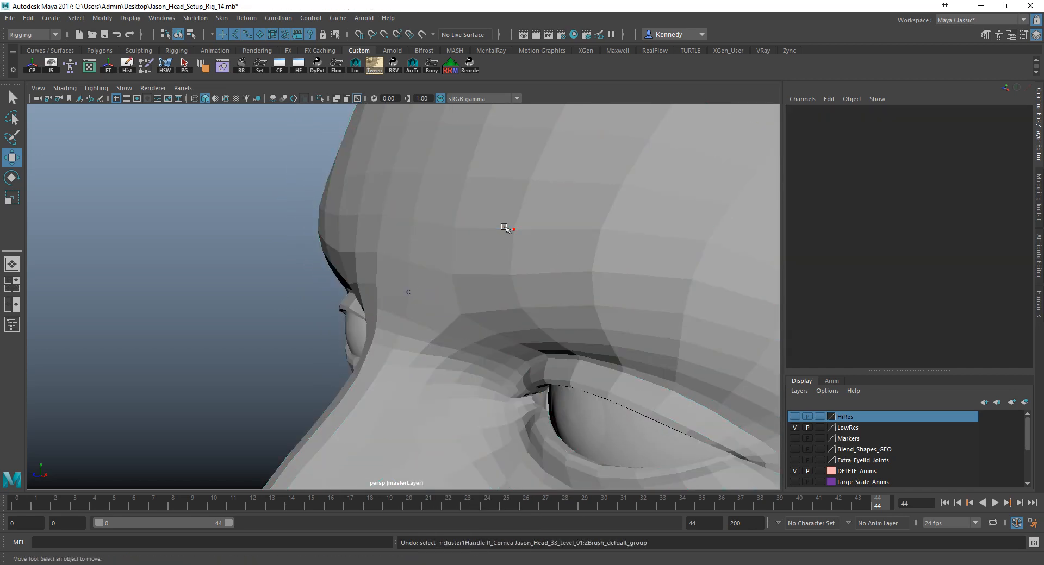
# Create a cluster deformer from a block of vertices on the left side of the forehead
pyautogui.keyDown('alt'); pyautogui.moveTo(519, 233); pyautogui.dragTo(508, 205); pyautogui.keyUp('alt')
pyautogui.moveTo(508, 206); pyautogui.dragTo(467, 200, button='right')
pyautogui.keyDown('alt'); pyautogui.moveTo(552, 252); pyautogui.dragTo(523, 318, button='middle'); pyautogui.keyUp('alt')
pyautogui.keyDown('alt'); pyautogui.moveTo(523, 318); pyautogui.dragTo(427, 256); pyautogui.keyUp('alt')
pyautogui.moveTo(343, 193); pyautogui.dragTo(429, 276)
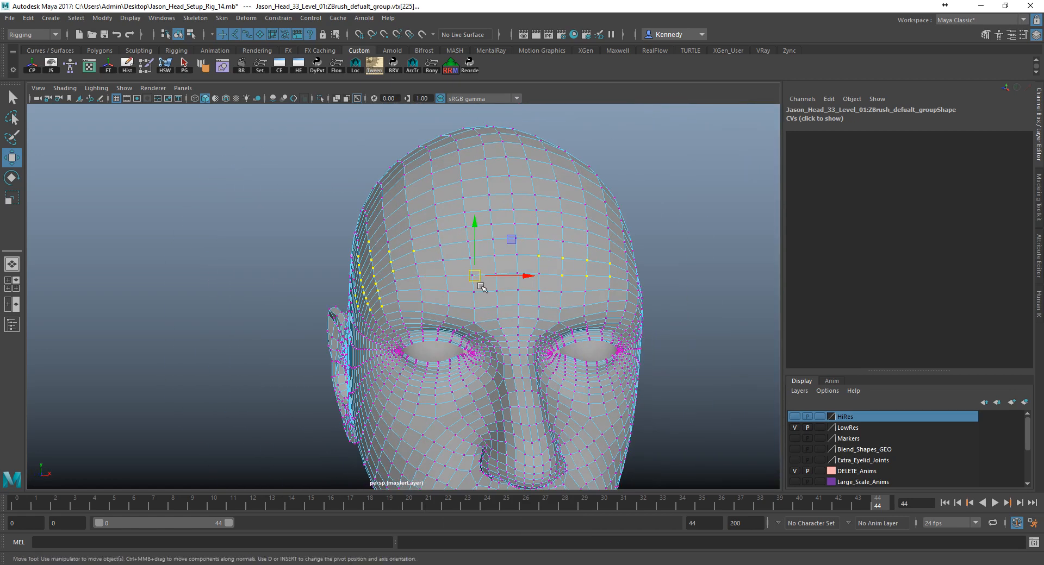
pyautogui.keyDown('alt'); pyautogui.moveTo(571, 228); pyautogui.dragTo(585, 180); pyautogui.keyUp('alt')
pyautogui.click(552, 204)
pyautogui.moveTo(534, 240); pyautogui.dragTo(587, 267)
pyautogui.keyDown('alt'); pyautogui.moveTo(607, 204); pyautogui.dragTo(524, 228); pyautogui.keyUp('alt')
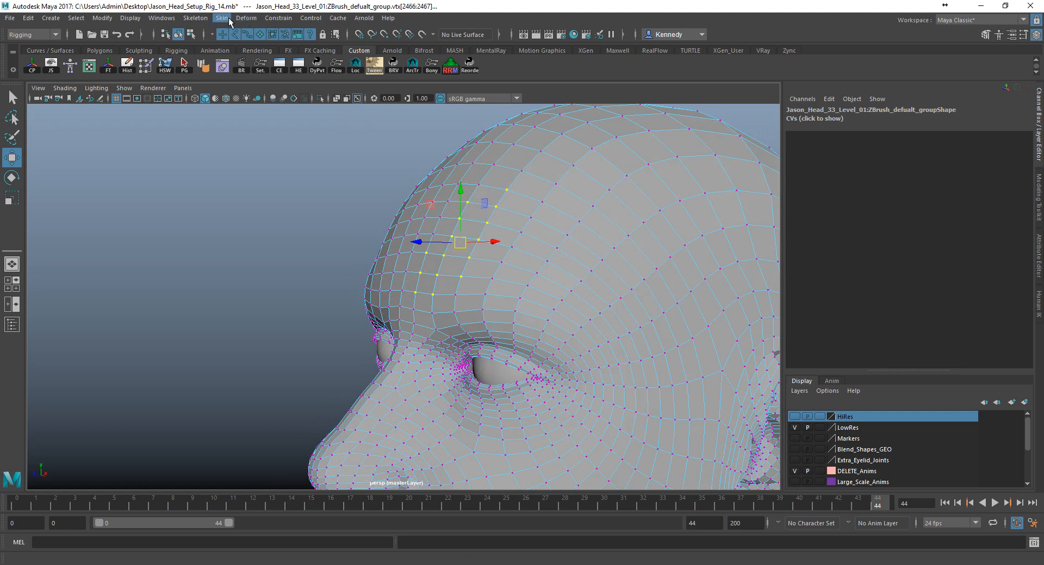
pyautogui.click(245, 18)
pyautogui.click(262, 57)
# Test the forehead cluster by moving it about 0.99 forward in Z and then off-axis, undo both moves, and remove the cluster
pyautogui.keyDown('alt'); pyautogui.moveTo(269, 174); pyautogui.dragTo(277, 206); pyautogui.keyUp('alt')
pyautogui.keyDown('alt'); pyautogui.moveTo(251, 227); pyautogui.dragTo(689, 291, button='right'); pyautogui.keyUp('alt')
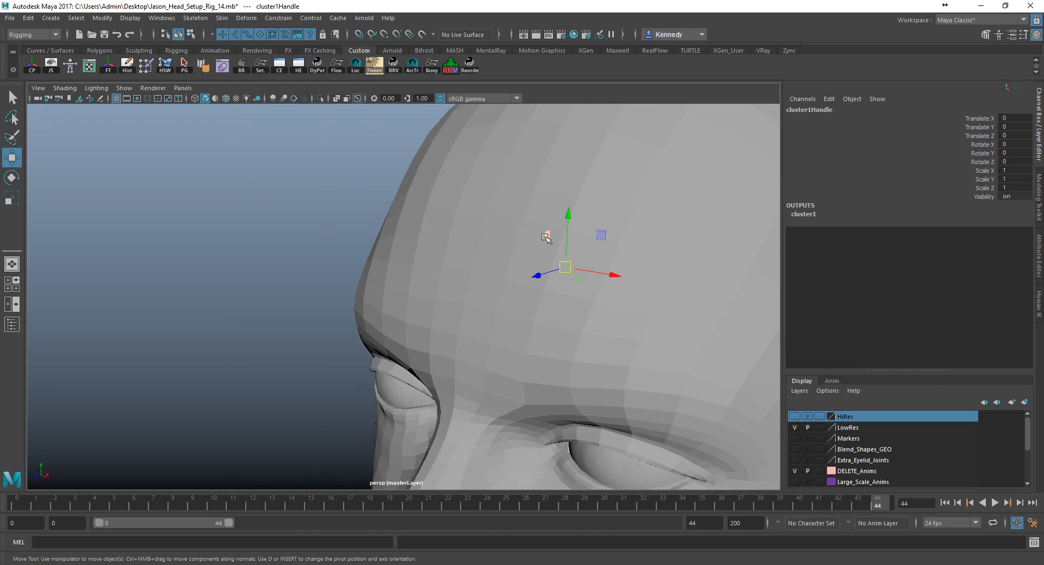
pyautogui.keyDown('alt'); pyautogui.moveTo(565, 260); pyautogui.dragTo(414, 295); pyautogui.keyUp('alt')
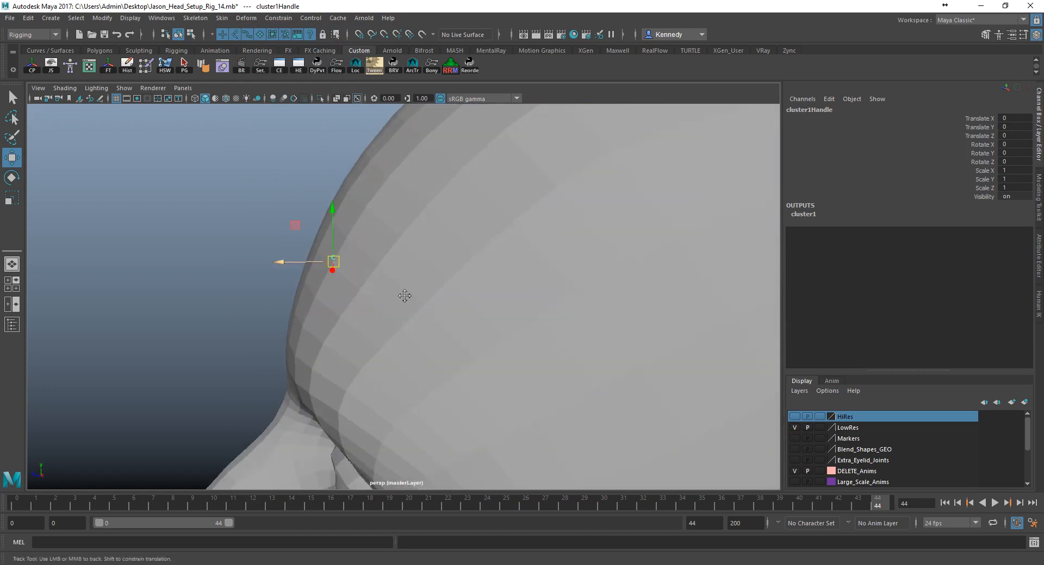
pyautogui.keyDown('alt'); pyautogui.moveTo(398, 301); pyautogui.dragTo(503, 288, button='middle'); pyautogui.keyUp('alt')
pyautogui.keyDown('alt'); pyautogui.moveTo(474, 276); pyautogui.dragTo(518, 296); pyautogui.keyUp('alt')
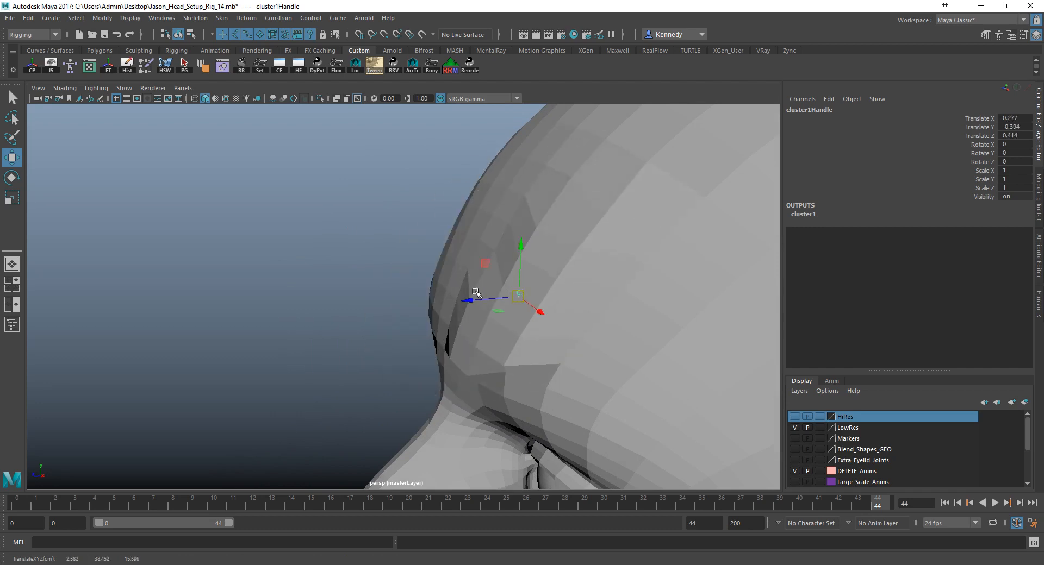
pyautogui.hotkey('ctrl', 'z')
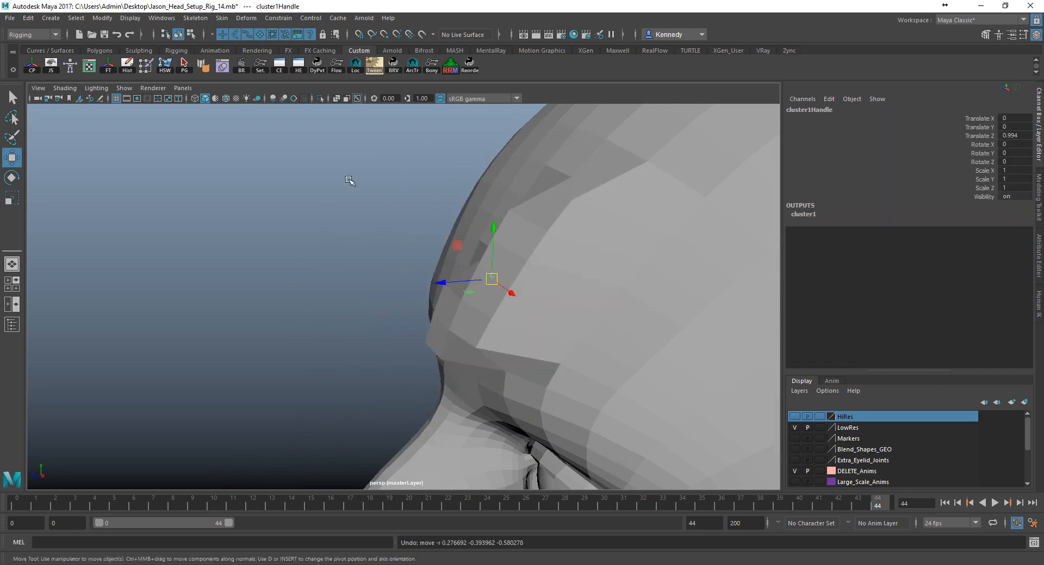
pyautogui.hotkey('ctrl', 'z')
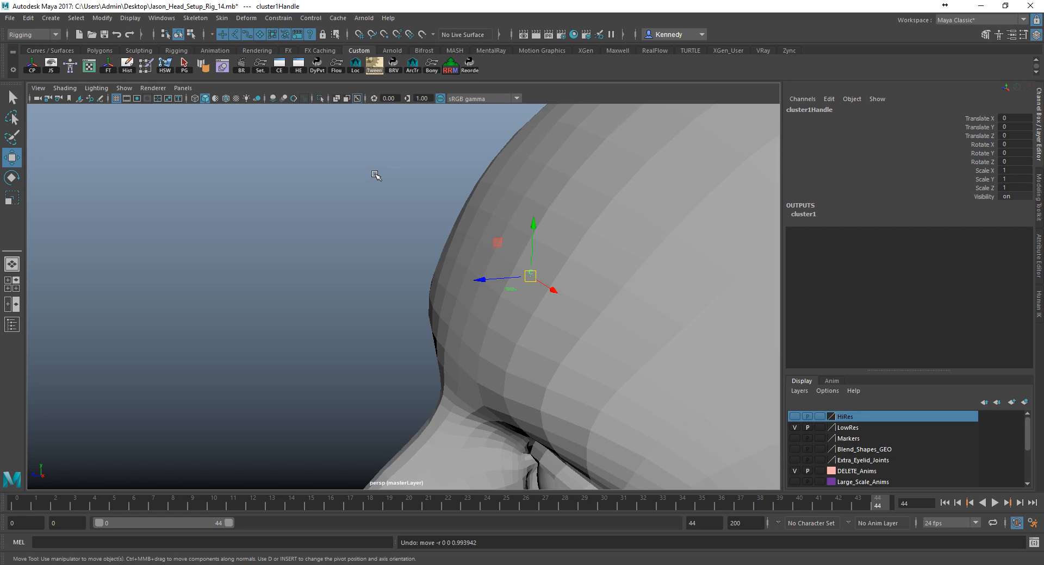
pyautogui.keyDown('alt'); pyautogui.moveTo(417, 191); pyautogui.dragTo(424, 231); pyautogui.keyUp('alt')
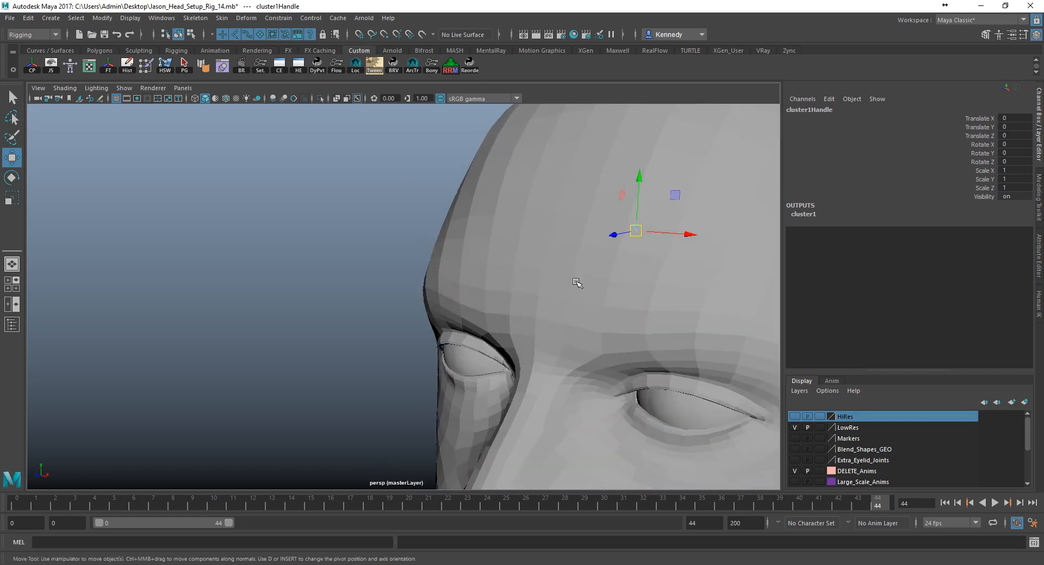
pyautogui.click(637, 221)
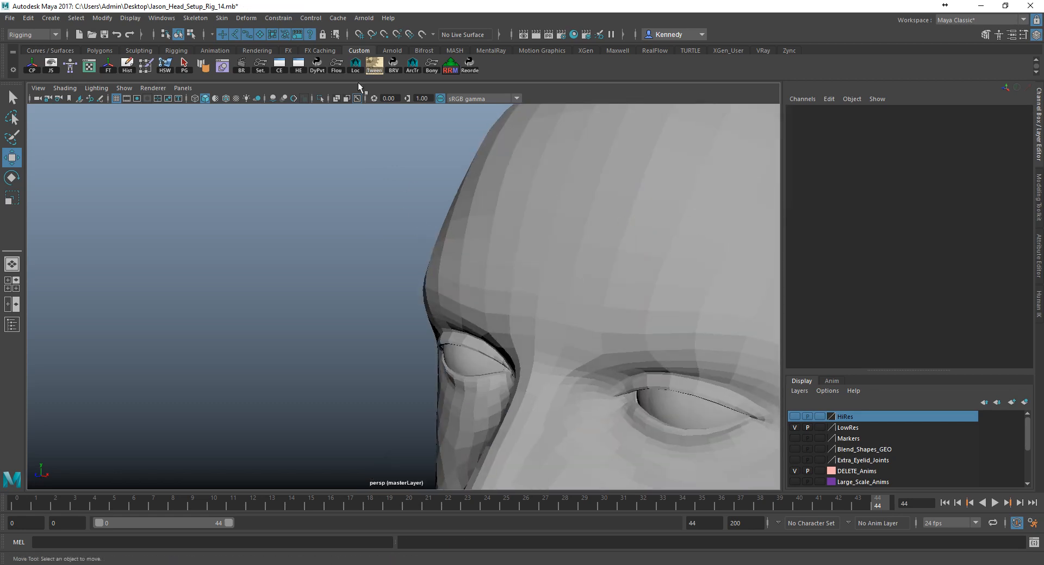
# Examine the brow and forehead surface of the low-resolution head from the front and from three-quarter angles
pyautogui.keyDown('alt'); pyautogui.moveTo(697, 363); pyautogui.dragTo(303, 171); pyautogui.keyUp('alt')
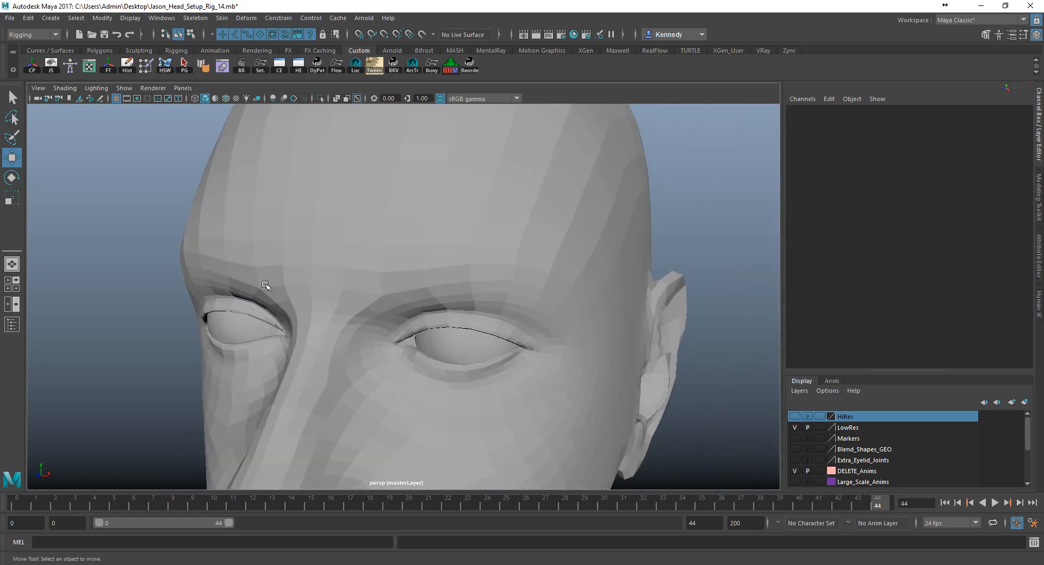
pyautogui.keyDown('alt'); pyautogui.moveTo(178, 296); pyautogui.dragTo(329, 266); pyautogui.keyUp('alt')
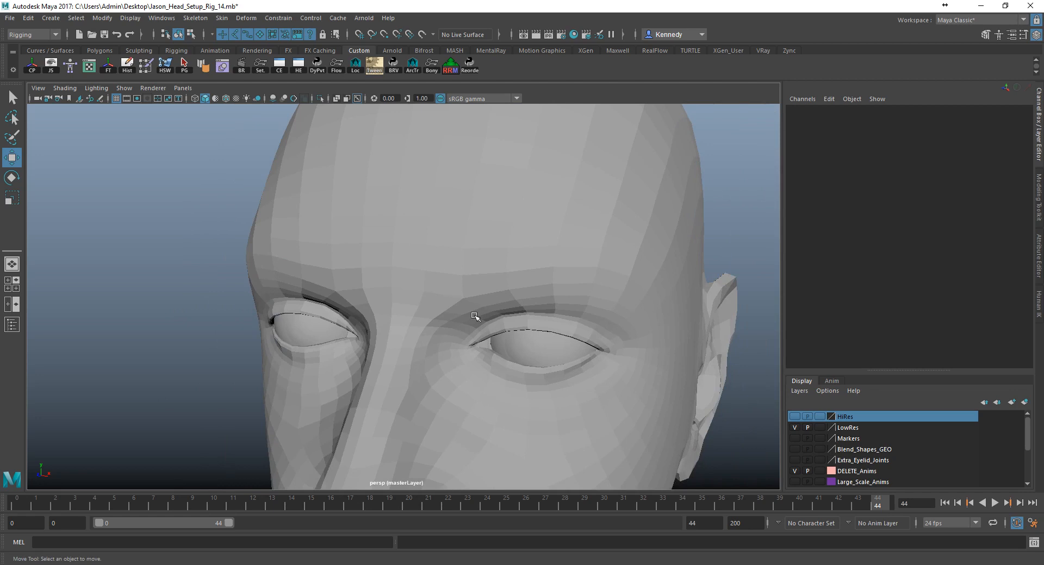
pyautogui.keyDown('alt'); pyautogui.moveTo(473, 316); pyautogui.dragTo(475, 303); pyautogui.keyUp('alt')
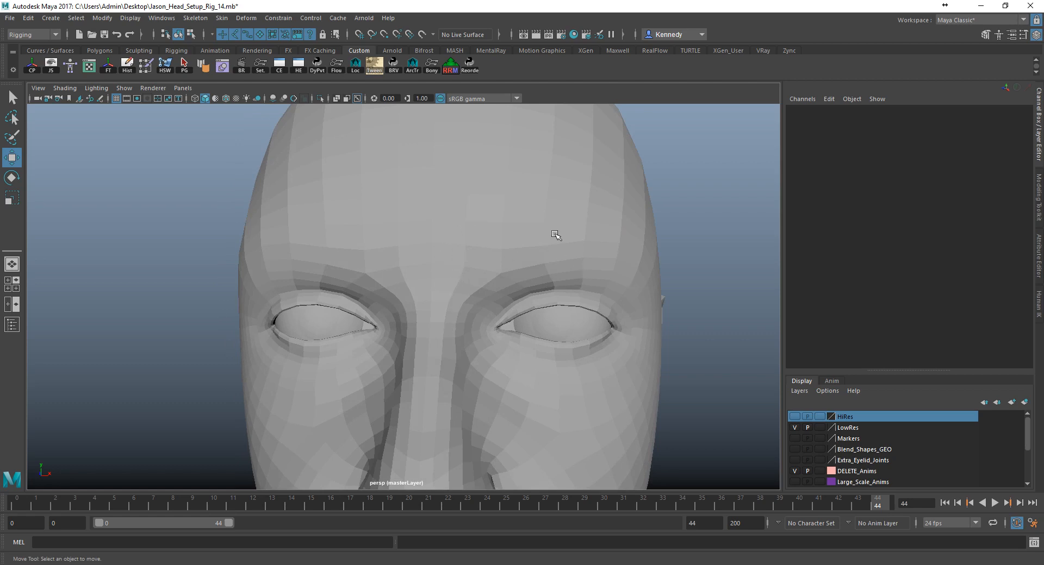
pyautogui.keyDown('alt'); pyautogui.moveTo(411, 242); pyautogui.dragTo(543, 250, button='right'); pyautogui.keyUp('alt')
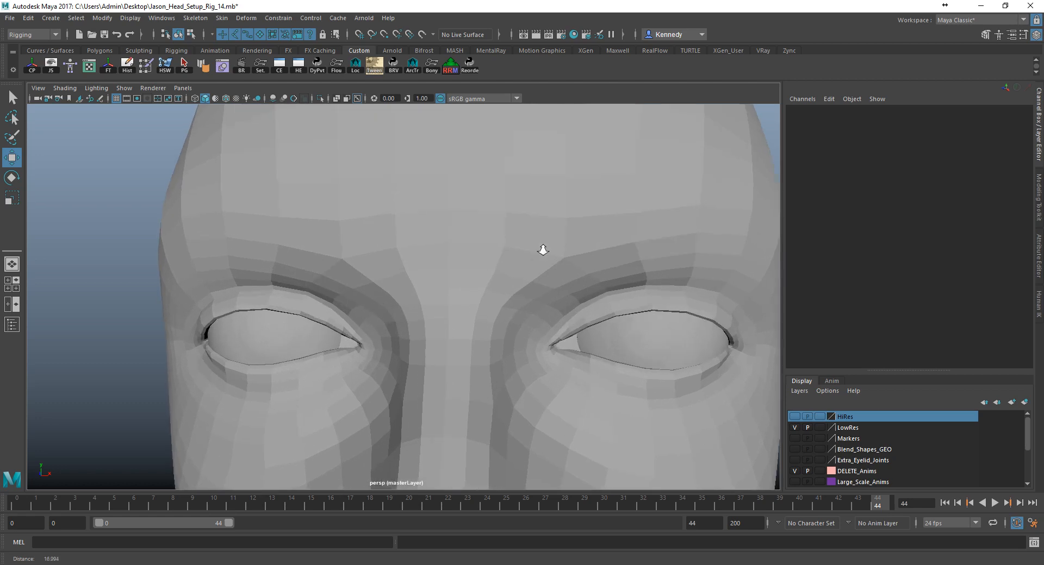
pyautogui.keyDown('alt'); pyautogui.moveTo(543, 249); pyautogui.dragTo(507, 261, button='middle'); pyautogui.keyUp('alt')
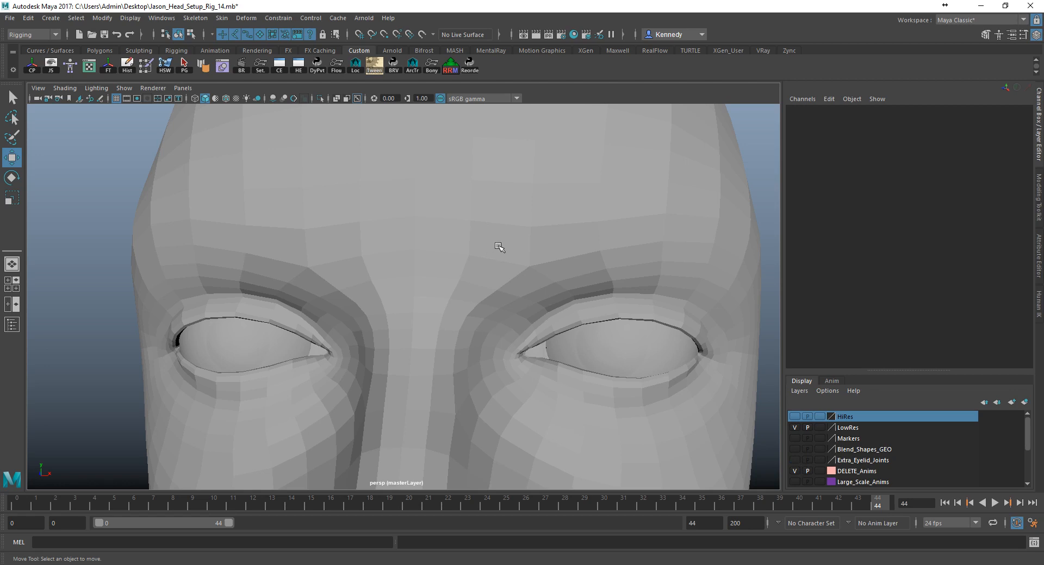
pyautogui.keyDown('alt'); pyautogui.moveTo(535, 276); pyautogui.dragTo(348, 271, button='right'); pyautogui.keyUp('alt')
pyautogui.keyDown('alt'); pyautogui.moveTo(348, 271); pyautogui.dragTo(217, 256); pyautogui.keyUp('alt')
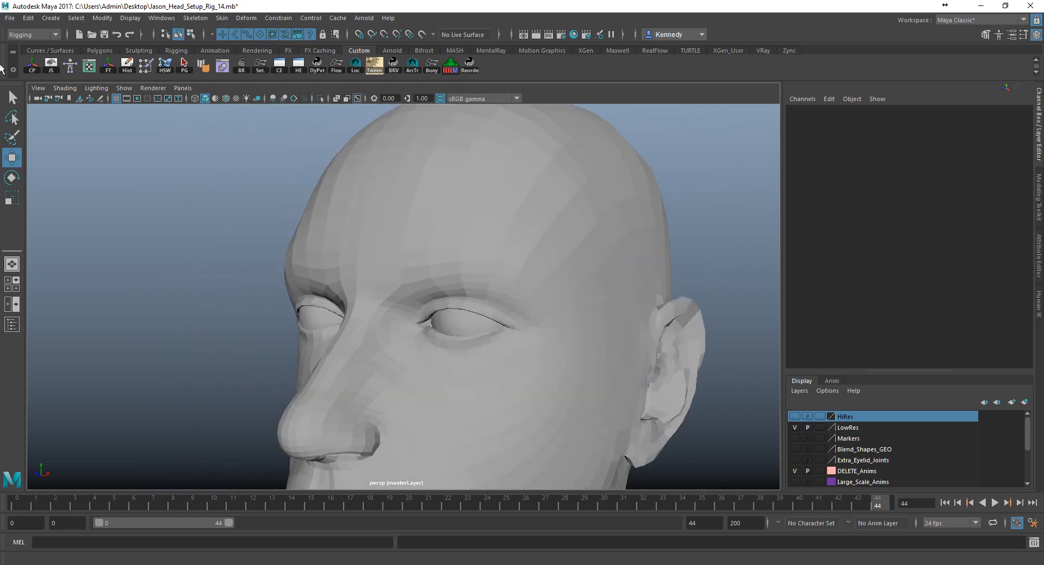
# Create a polygon soccer ball, move it up beside the head, and view its shape up close
pyautogui.click(102, 18)
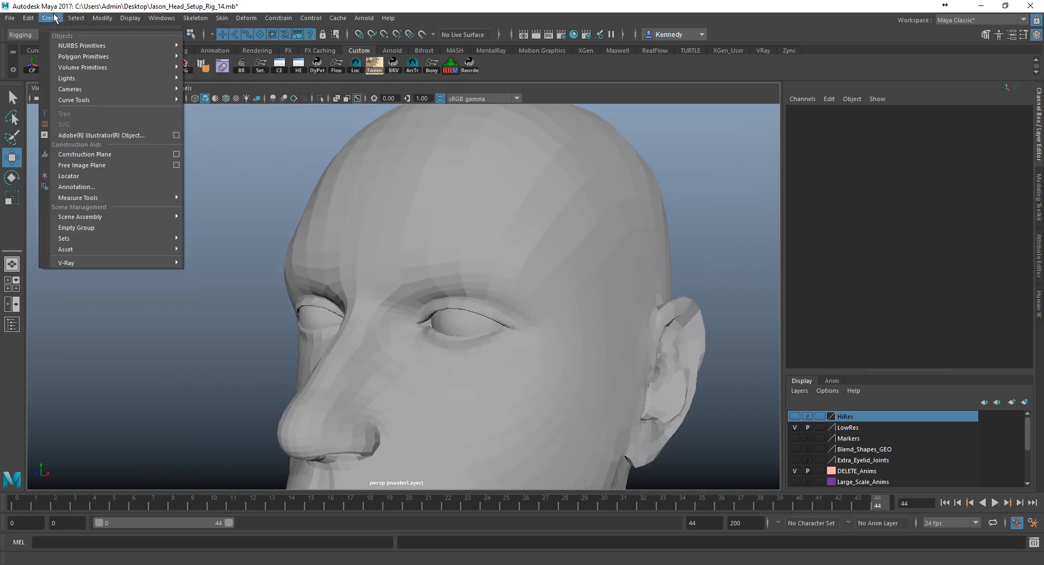
pyautogui.moveTo(87, 59)
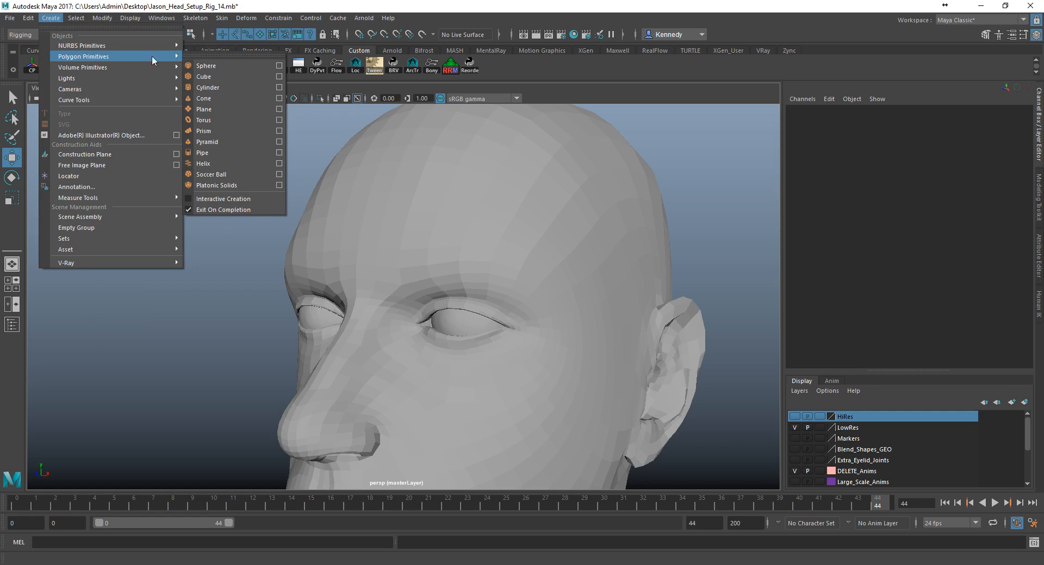
pyautogui.click(243, 177)
pyautogui.keyDown('alt'); pyautogui.moveTo(559, 287); pyautogui.dragTo(327, 311, button='right'); pyautogui.keyUp('alt')
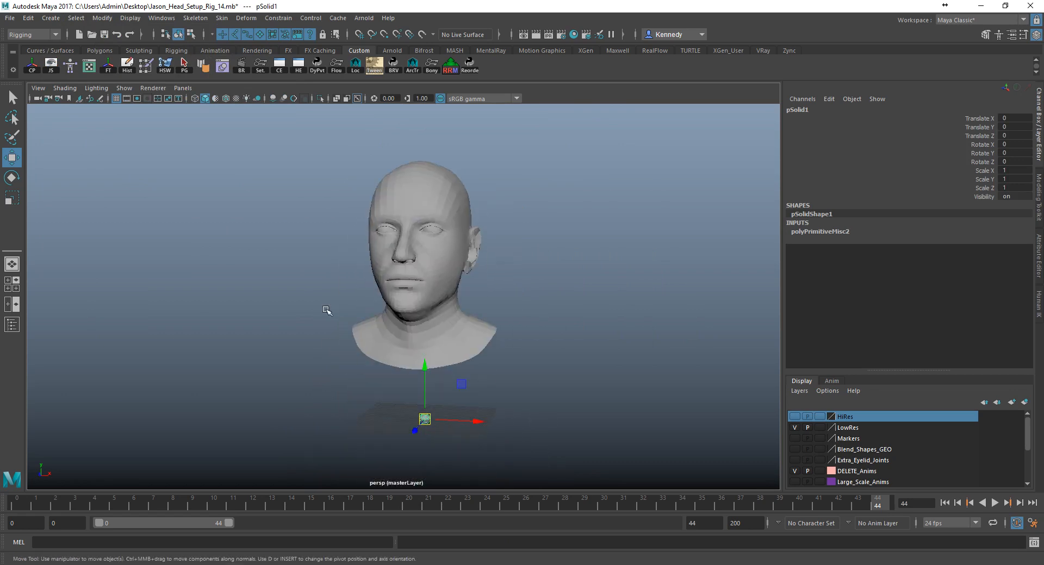
pyautogui.moveTo(432, 421); pyautogui.dragTo(589, 227)
pyautogui.press('f')
pyautogui.click(599, 348)
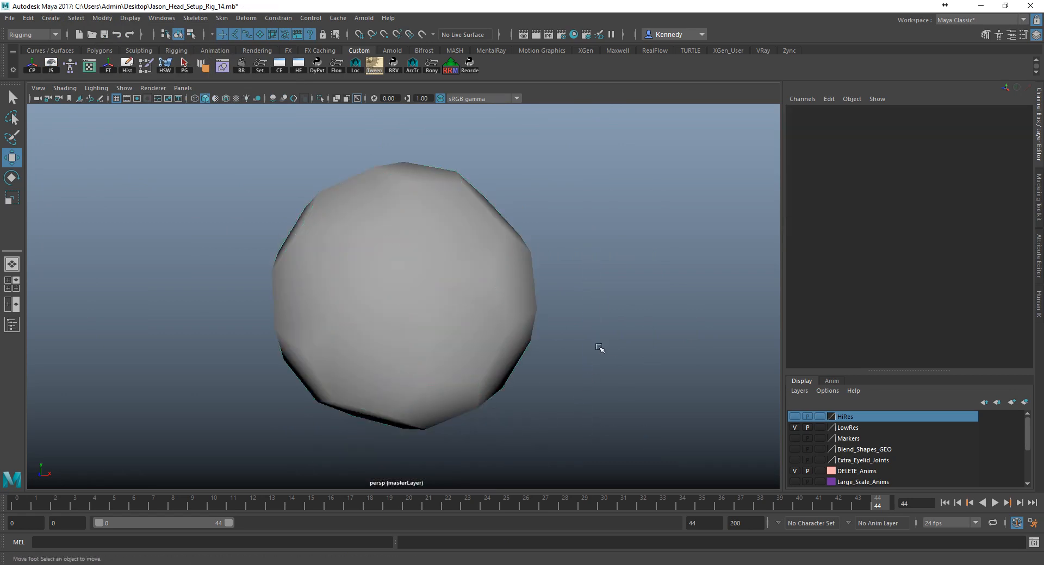
pyautogui.click(478, 310)
# Move the soccer ball in front of the face, to about X 2.43, Y 28.13, Z 17.06
pyautogui.keyDown('alt'); pyautogui.moveTo(618, 322); pyautogui.dragTo(496, 237); pyautogui.keyUp('alt')
pyautogui.keyDown('alt'); pyautogui.moveTo(443, 284); pyautogui.dragTo(541, 288); pyautogui.keyUp('alt')
pyautogui.keyDown('alt'); pyautogui.moveTo(540, 289); pyautogui.dragTo(313, 270, button='right'); pyautogui.keyUp('alt')
pyautogui.keyDown('alt'); pyautogui.moveTo(312, 269); pyautogui.dragTo(303, 253); pyautogui.keyUp('alt')
pyautogui.keyDown('alt'); pyautogui.moveTo(445, 274); pyautogui.dragTo(229, 273, button='right'); pyautogui.keyUp('alt')
pyautogui.keyDown('alt'); pyautogui.moveTo(320, 278); pyautogui.dragTo(588, 399, button='middle'); pyautogui.keyUp('alt')
pyautogui.keyDown('alt'); pyautogui.moveTo(587, 398); pyautogui.dragTo(273, 334, button='right'); pyautogui.keyUp('alt')
pyautogui.moveTo(514, 347); pyautogui.dragTo(273, 318)
pyautogui.keyDown('alt'); pyautogui.moveTo(440, 345); pyautogui.dragTo(299, 341); pyautogui.keyUp('alt')
pyautogui.moveTo(292, 304); pyautogui.dragTo(315, 375)
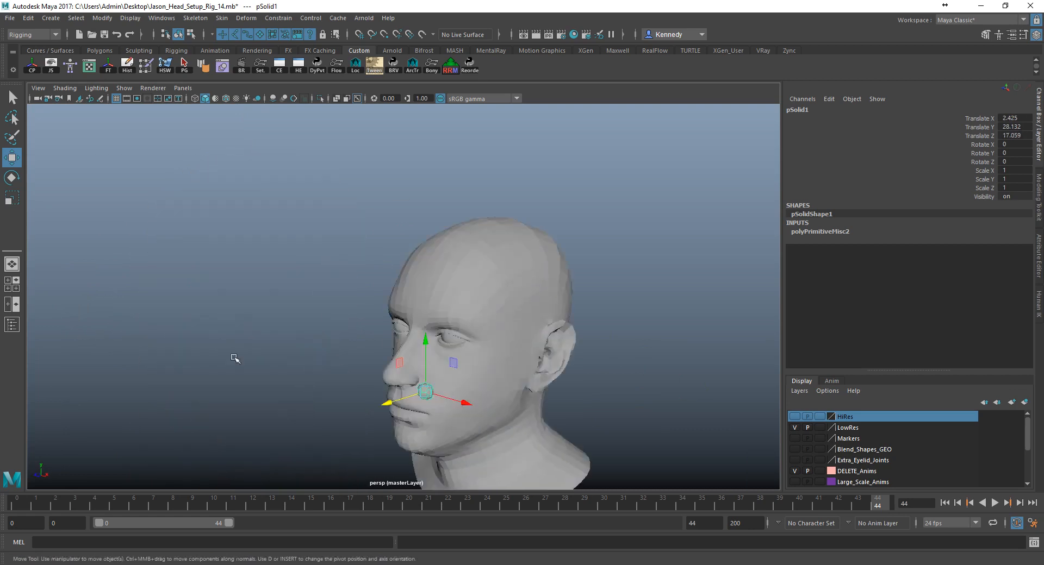
# Place the soccer ball against the cheek just below the left eye, at about X 3.45, Y 32.09, Z 14.89
pyautogui.keyDown('alt'); pyautogui.moveTo(315, 375); pyautogui.dragTo(426, 467, button='right'); pyautogui.keyUp('alt')
pyautogui.keyDown('alt'); pyautogui.moveTo(427, 468); pyautogui.dragTo(406, 250, button='middle'); pyautogui.keyUp('alt')
pyautogui.moveTo(451, 328); pyautogui.dragTo(513, 234)
pyautogui.moveTo(437, 232); pyautogui.dragTo(473, 228)
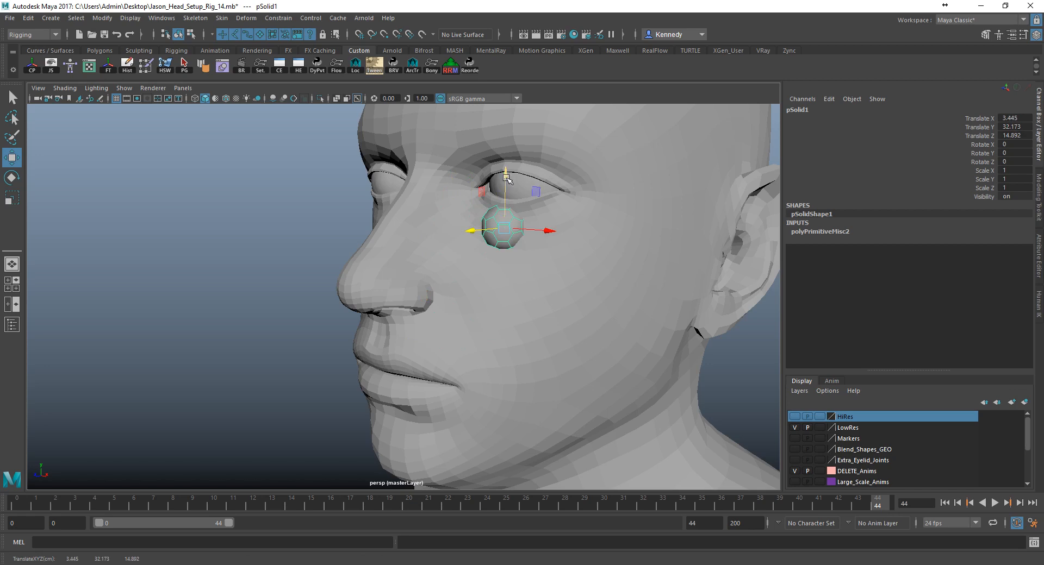
pyautogui.moveTo(505, 172); pyautogui.dragTo(509, 175)
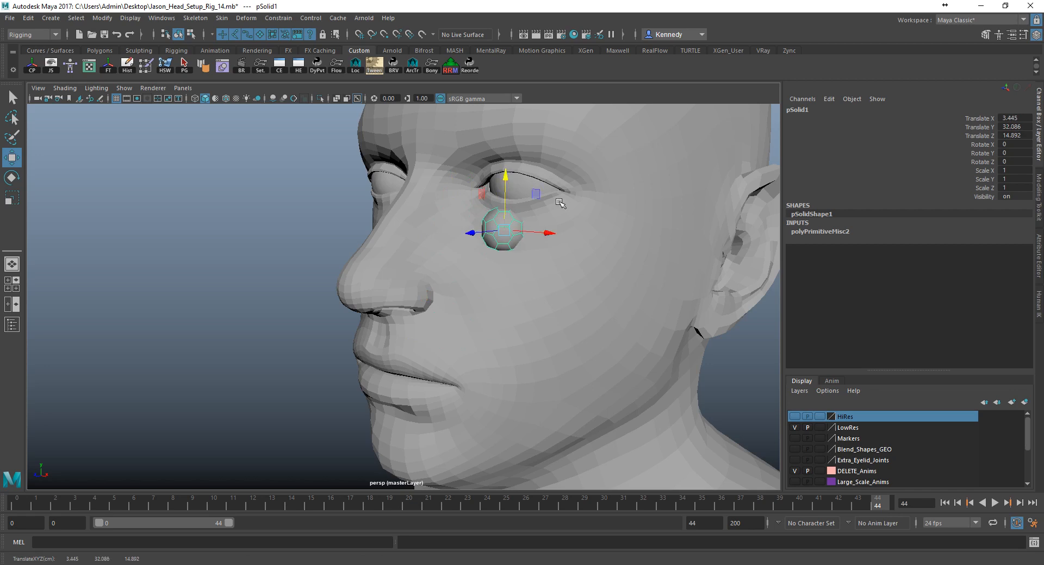
# Remove the soccer ball from the scene and select the low-resolution head mesh
pyautogui.click(560, 203)
pyautogui.keyDown('alt'); pyautogui.moveTo(512, 257); pyautogui.dragTo(258, 225, button='right'); pyautogui.keyUp('alt')
pyautogui.keyDown('alt'); pyautogui.moveTo(366, 234); pyautogui.dragTo(242, 245, button='middle'); pyautogui.keyUp('alt')
pyautogui.keyDown('alt'); pyautogui.moveTo(243, 244); pyautogui.dragTo(356, 255); pyautogui.keyUp('alt')
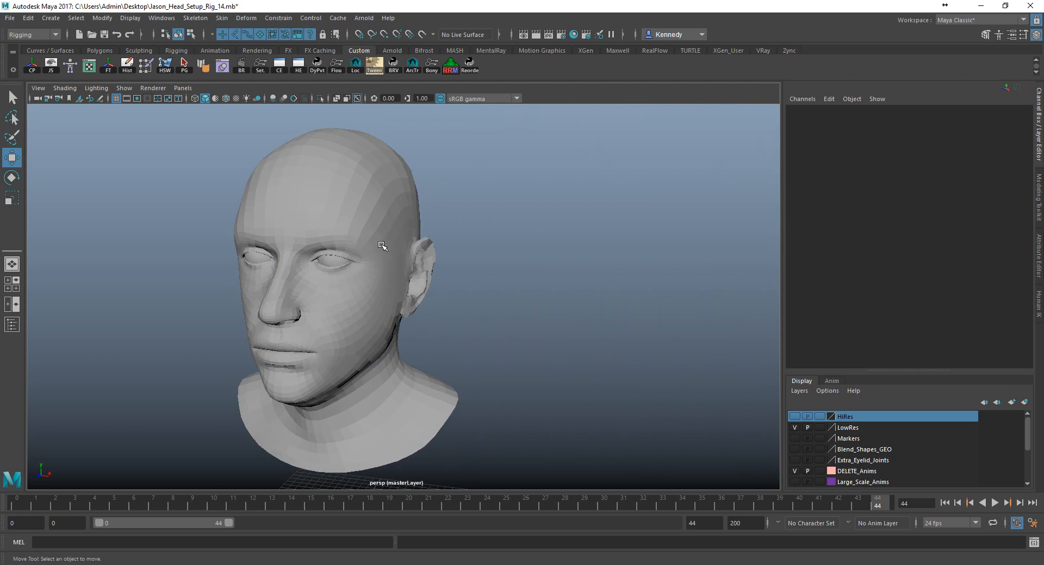
pyautogui.keyDown('alt'); pyautogui.moveTo(294, 299); pyautogui.dragTo(358, 296); pyautogui.keyUp('alt')
pyautogui.keyDown('alt'); pyautogui.moveTo(359, 297); pyautogui.dragTo(643, 351, button='right'); pyautogui.keyUp('alt')
pyautogui.keyDown('alt'); pyautogui.moveTo(536, 253); pyautogui.dragTo(533, 250, button='middle'); pyautogui.keyUp('alt')
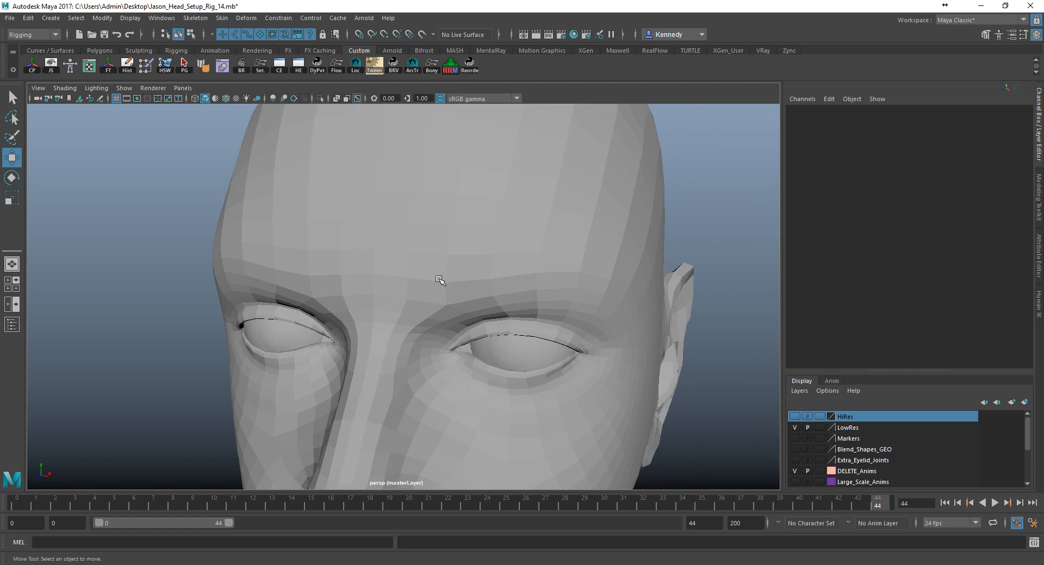
pyautogui.click(440, 279)
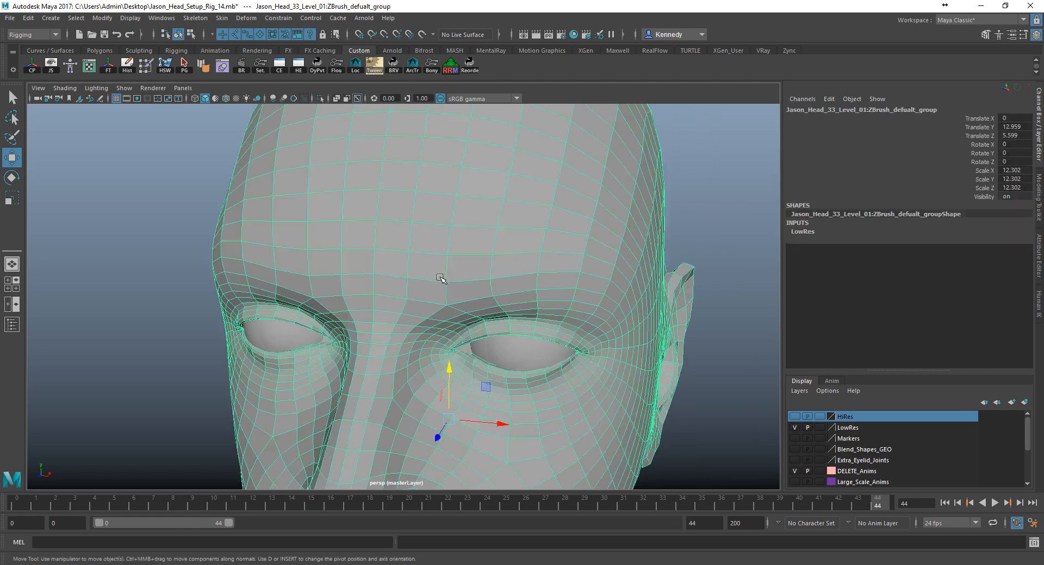
pyautogui.press('f')
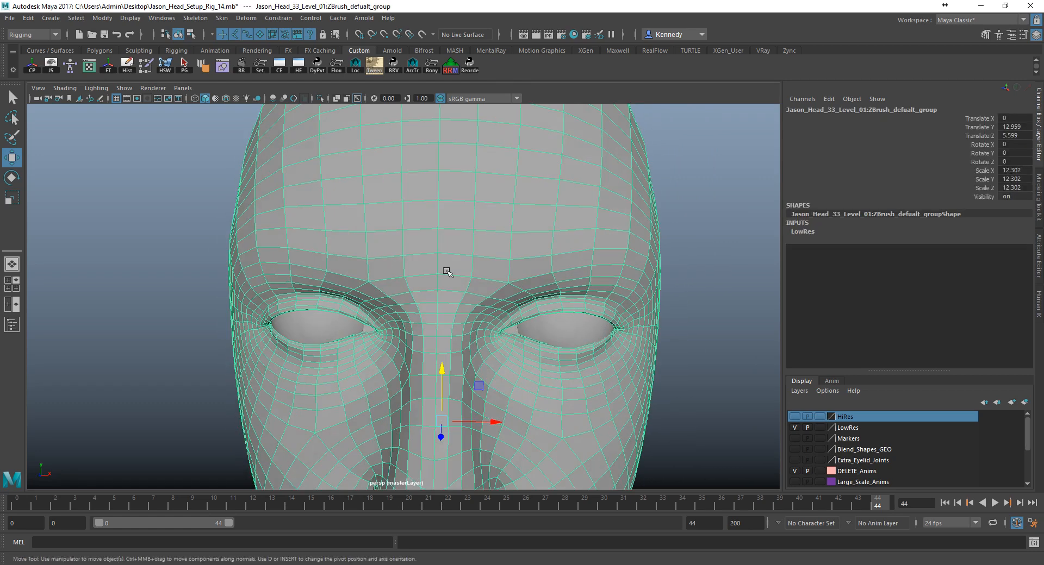
# Create a cluster on the single head mesh vertex at the inner end of the left eyebrow
pyautogui.moveTo(423, 275); pyautogui.dragTo(383, 256, button='right')
pyautogui.moveTo(474, 296)
pyautogui.keyDown('alt'); pyautogui.mouseDown()
pyautogui.moveTo(459, 291)
pyautogui.moveTo(474, 289)
pyautogui.mouseUp(); pyautogui.keyUp('alt')
pyautogui.keyDown('alt'); pyautogui.moveTo(423, 291); pyautogui.dragTo(405, 304, button='middle'); pyautogui.keyUp('alt')
pyautogui.keyDown('alt'); pyautogui.moveTo(401, 304); pyautogui.dragTo(479, 308, button='right'); pyautogui.keyUp('alt')
pyautogui.keyDown('alt'); pyautogui.moveTo(451, 225); pyautogui.dragTo(421, 282, button='middle'); pyautogui.keyUp('alt')
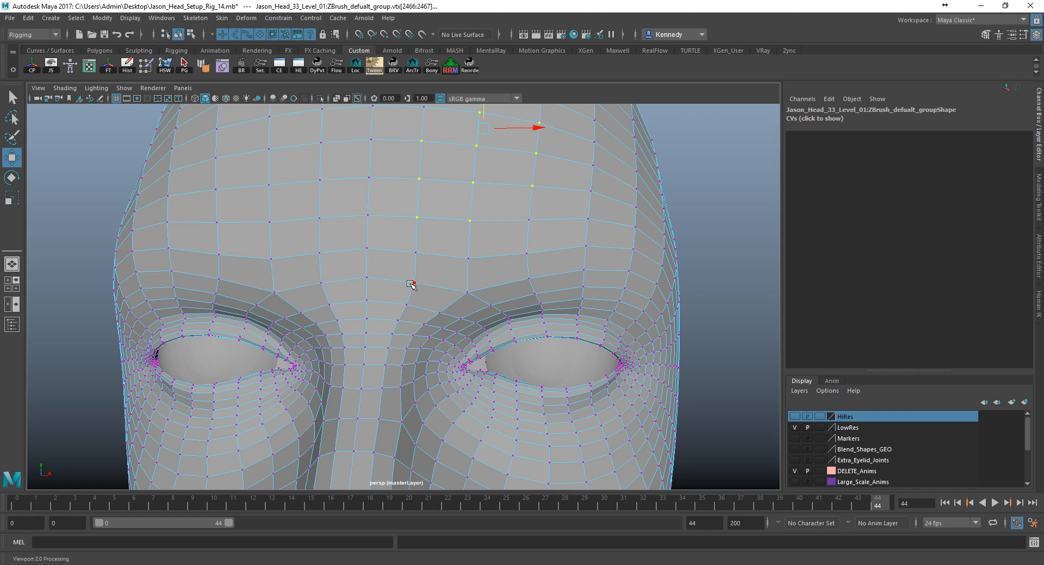
pyautogui.click(416, 283)
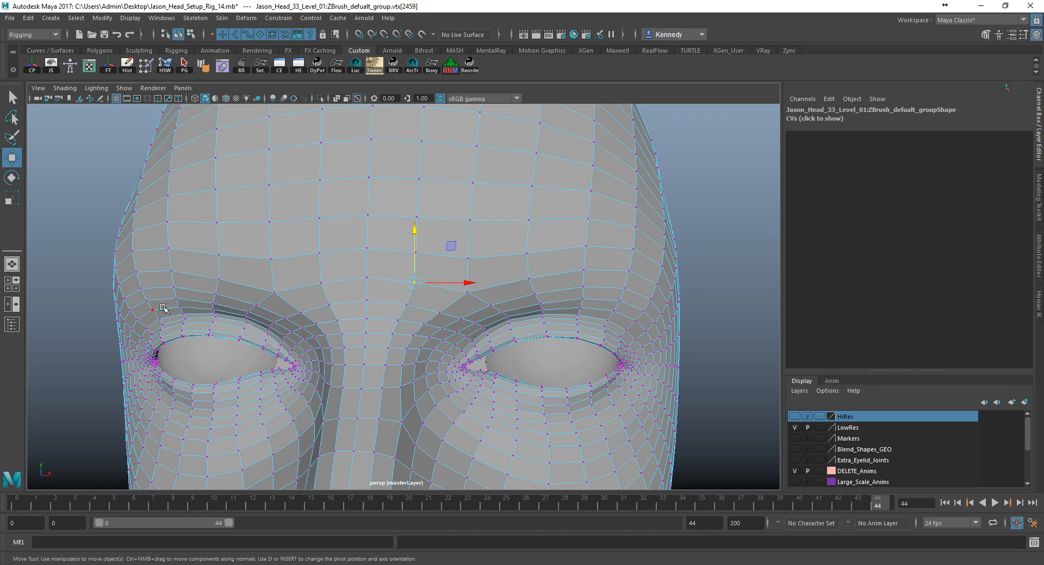
pyautogui.scroll(3, 337, 299)
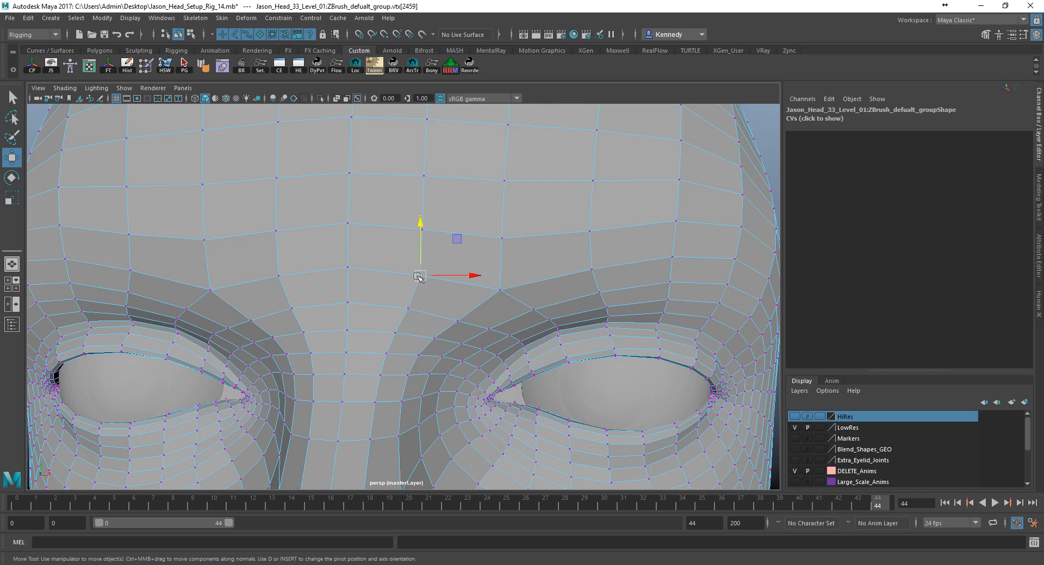
pyautogui.click(220, 18)
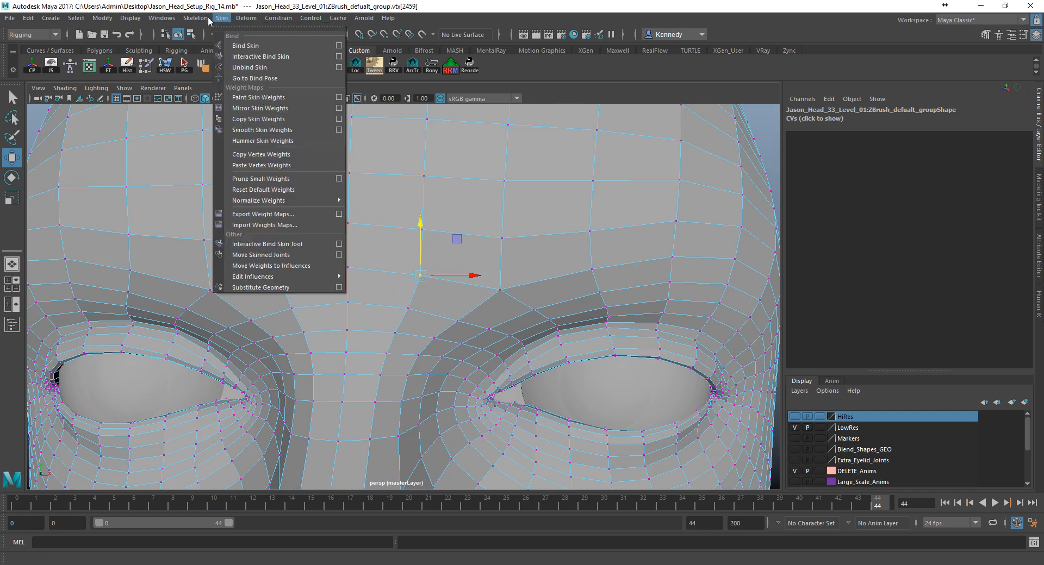
pyautogui.moveTo(246, 17)
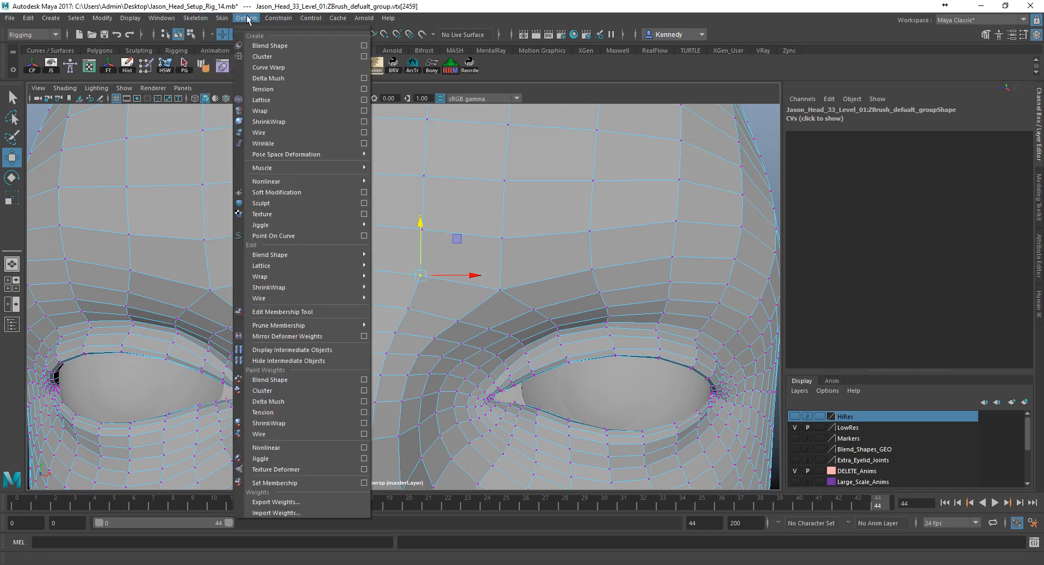
pyautogui.click(262, 57)
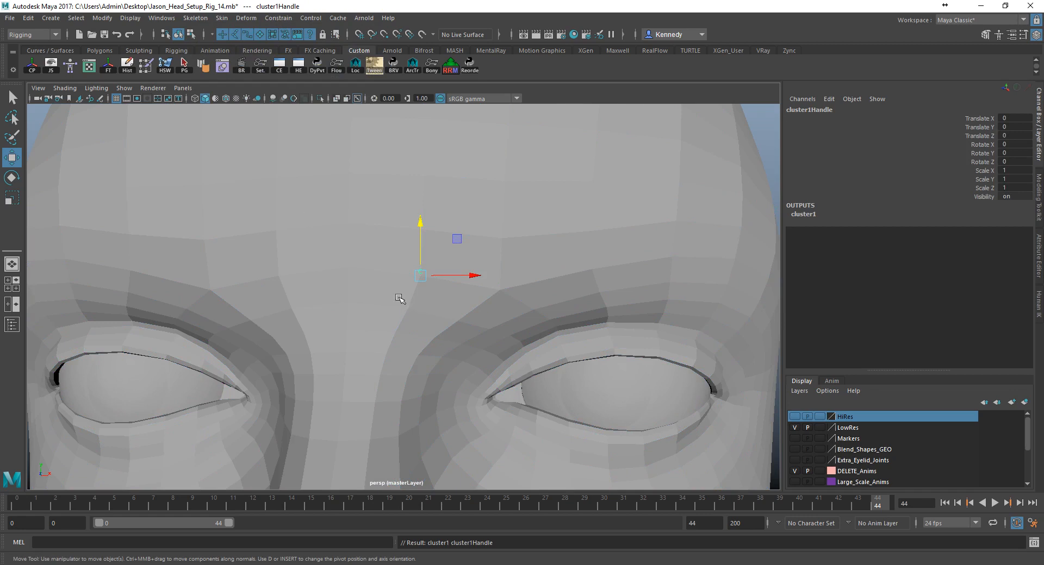
# Show the Markers layer, examine the marker placement around the left brow and eye, and hide the layer again
pyautogui.click(421, 292)
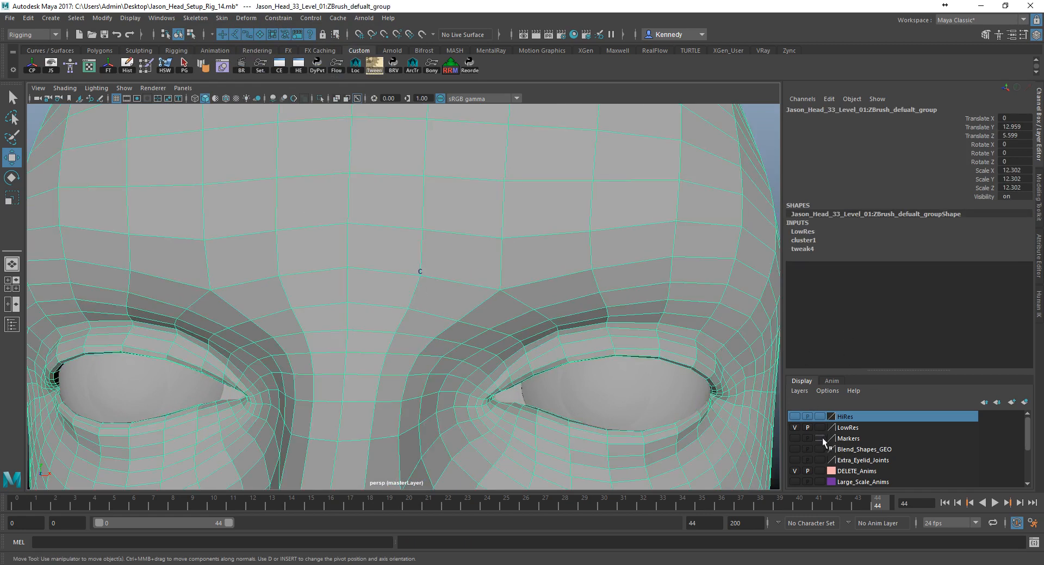
pyautogui.scroll(-1, 804, 438)
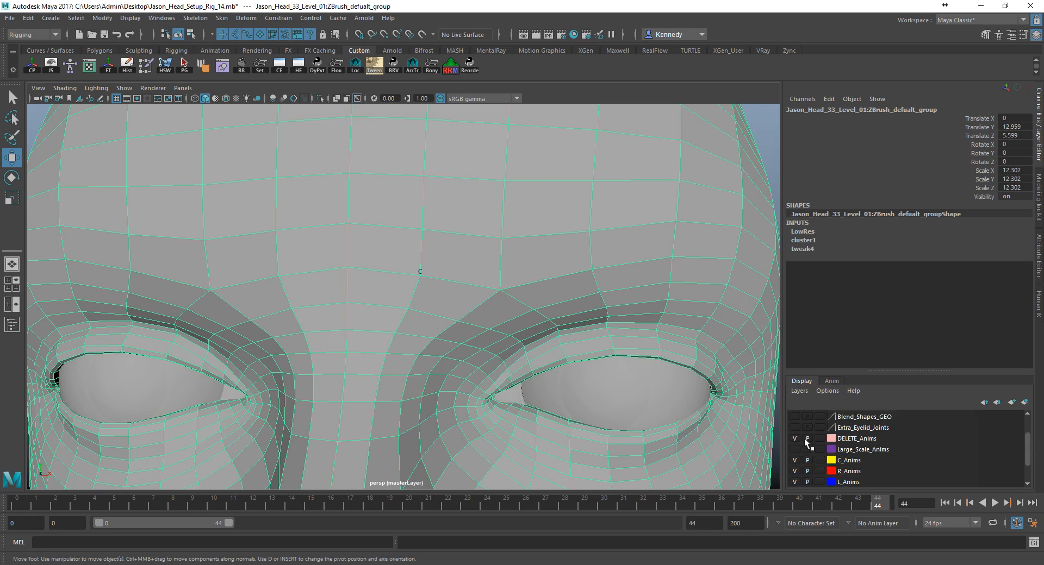
pyautogui.scroll(1, 804, 436)
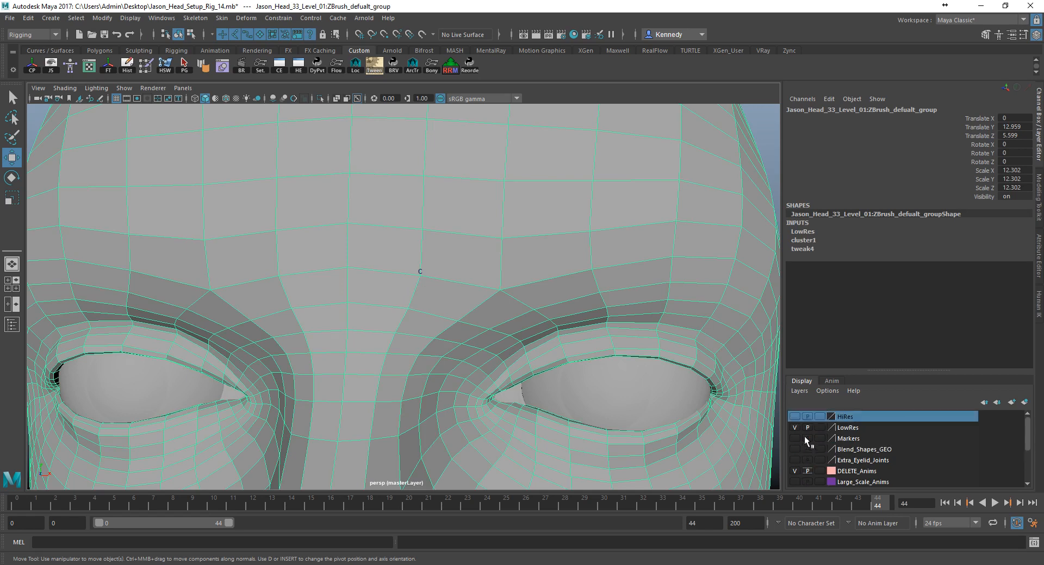
pyautogui.click(794, 438)
pyautogui.keyDown('alt'); pyautogui.moveTo(549, 313); pyautogui.dragTo(369, 314, button='right'); pyautogui.keyUp('alt')
pyautogui.keyDown('alt'); pyautogui.moveTo(370, 314); pyautogui.dragTo(370, 312); pyautogui.keyUp('alt')
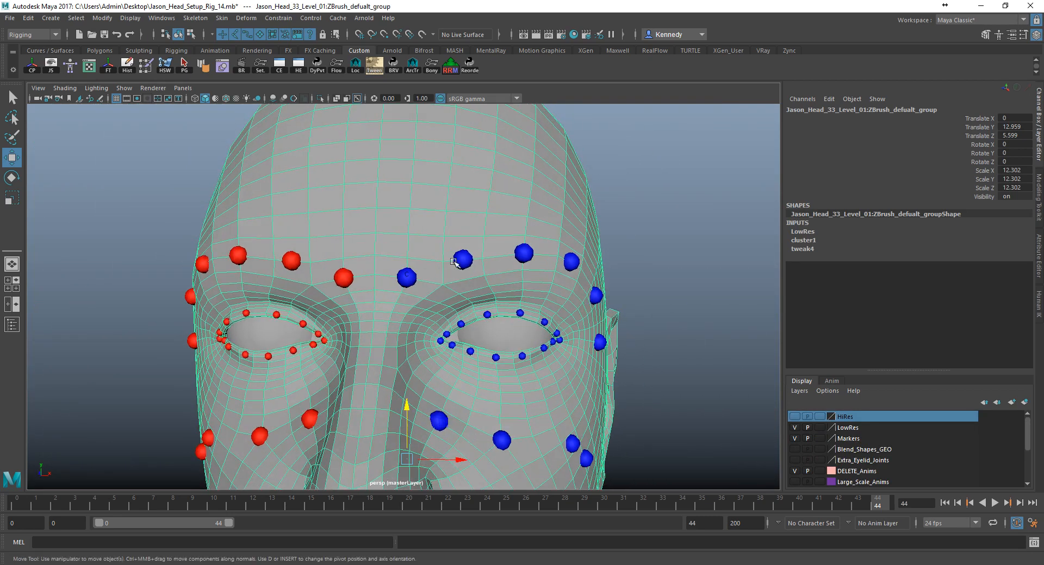
pyautogui.keyDown('alt'); pyautogui.moveTo(659, 350); pyautogui.dragTo(564, 348); pyautogui.keyUp('alt')
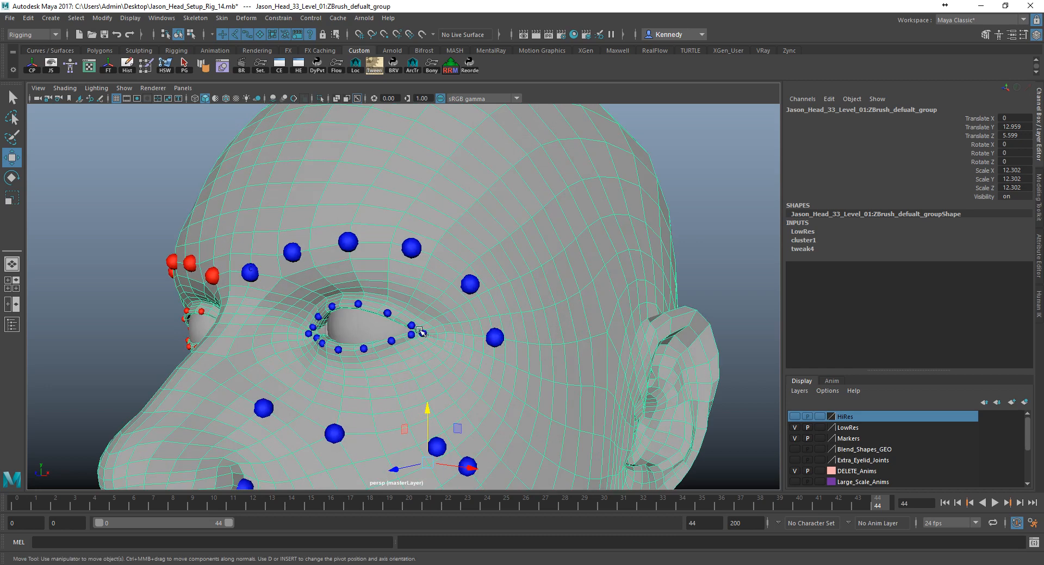
pyautogui.scroll(5, 451, 335)
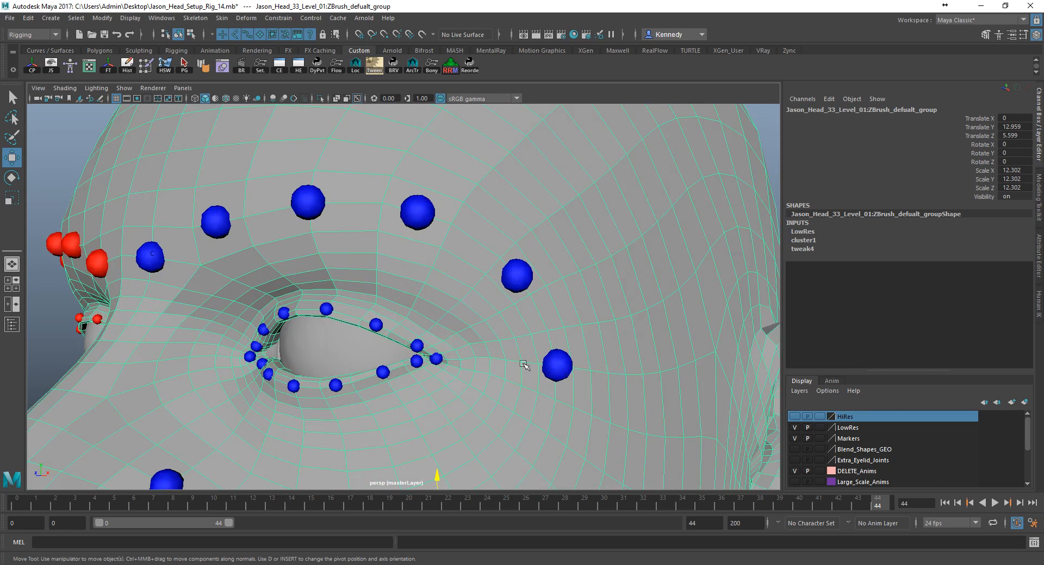
pyautogui.keyDown('alt'); pyautogui.moveTo(482, 351); pyautogui.dragTo(516, 355); pyautogui.keyUp('alt')
pyautogui.click(793, 438)
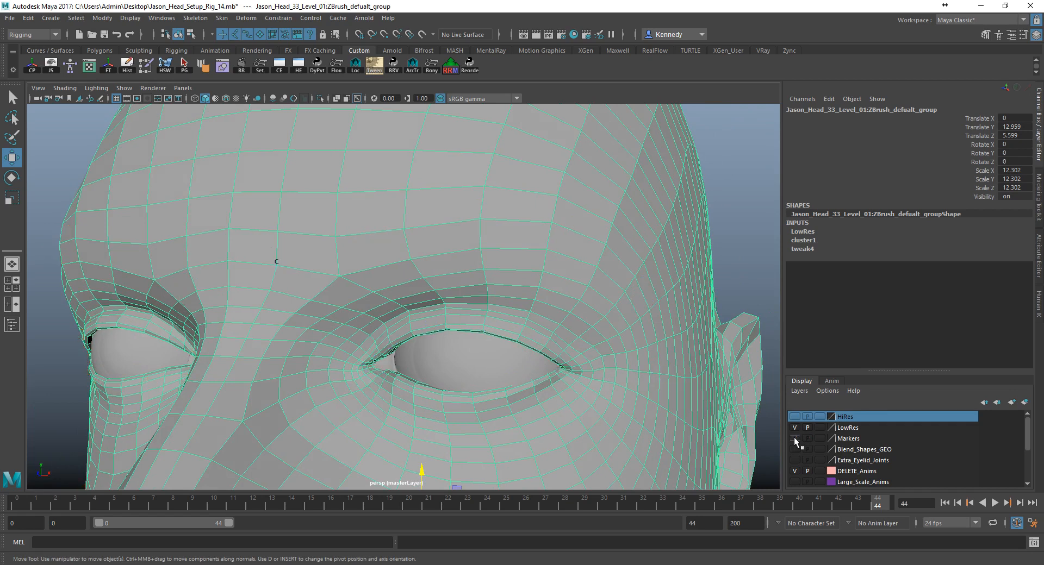
# Create a cluster from the two neighbouring vertices above the inner half of the left eye, outward from the first cluster
pyautogui.keyDown('alt'); pyautogui.moveTo(380, 309); pyautogui.dragTo(366, 303); pyautogui.keyUp('alt')
pyautogui.scroll(3, 366, 302)
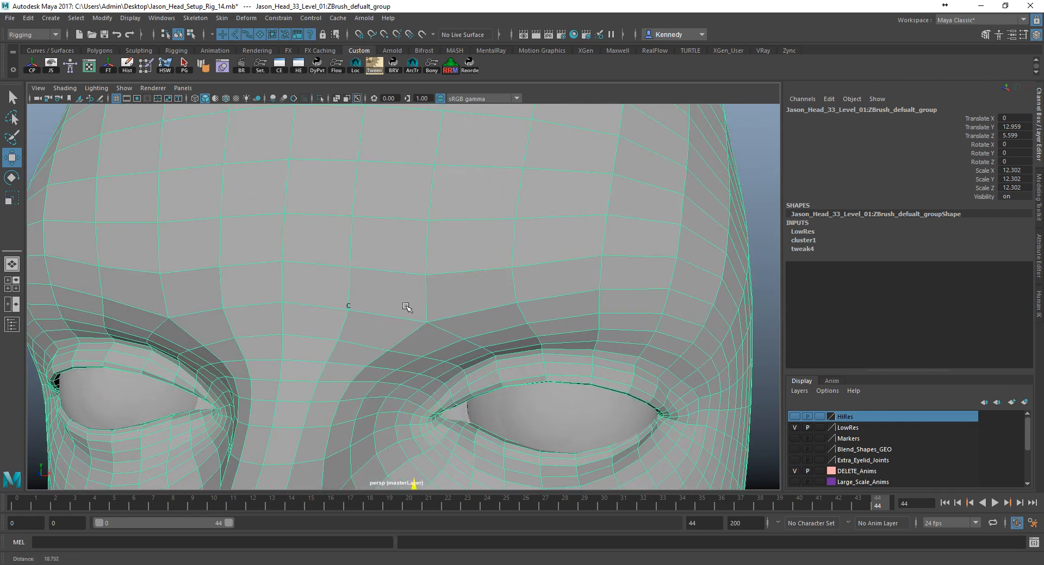
pyautogui.moveTo(414, 251); pyautogui.dragTo(373, 253, button='right')
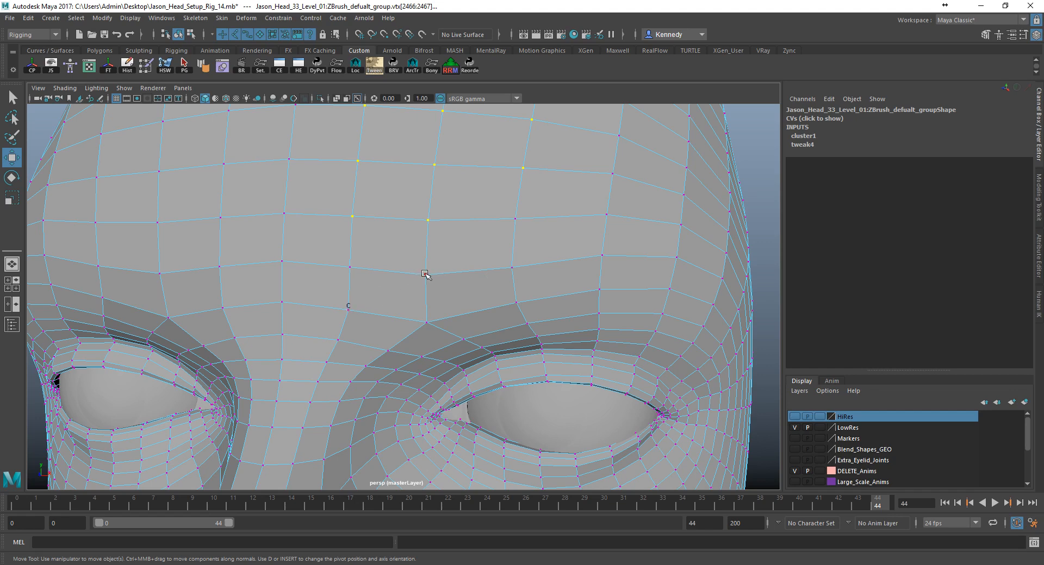
pyautogui.click(754, 214)
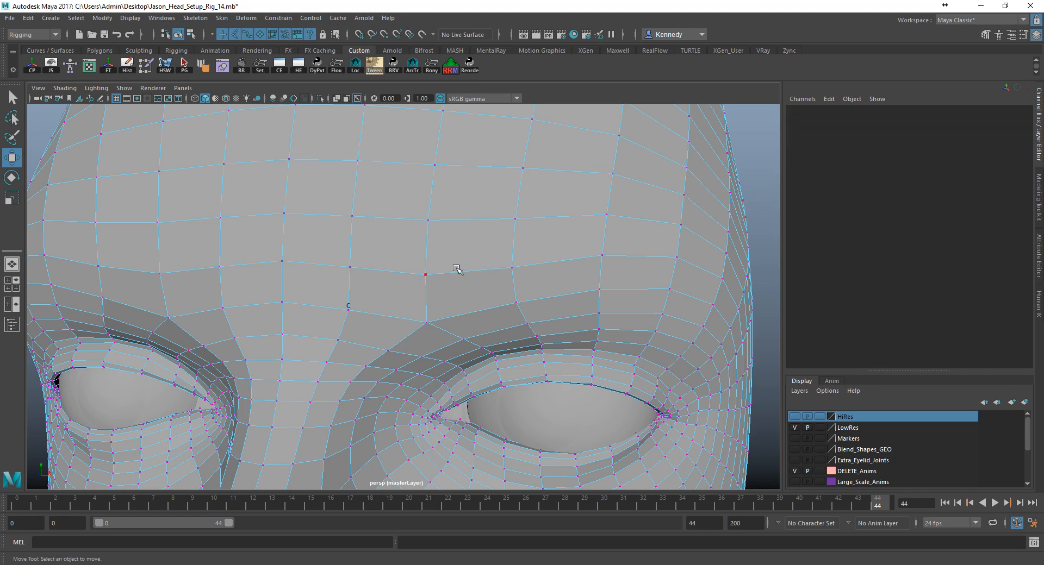
pyautogui.click(427, 274)
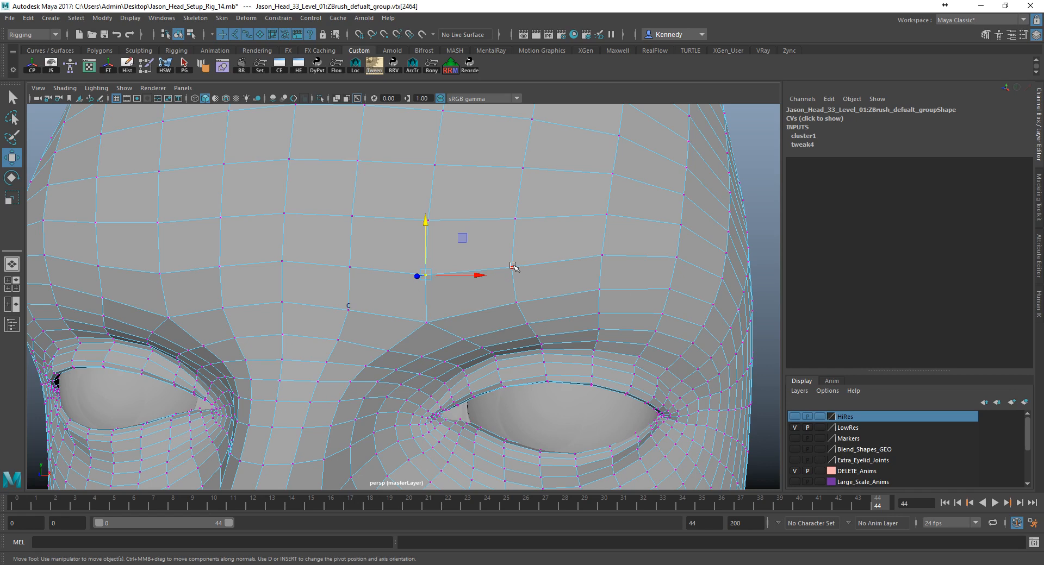
pyautogui.keyDown('alt'); pyautogui.moveTo(349, 308); pyautogui.dragTo(352, 304); pyautogui.keyUp('alt')
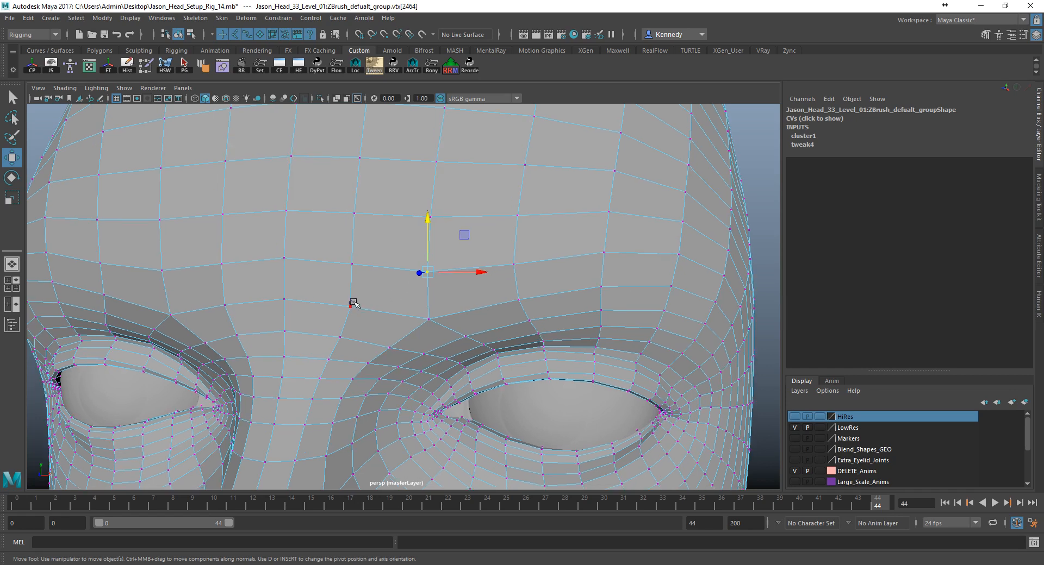
pyautogui.click(352, 306)
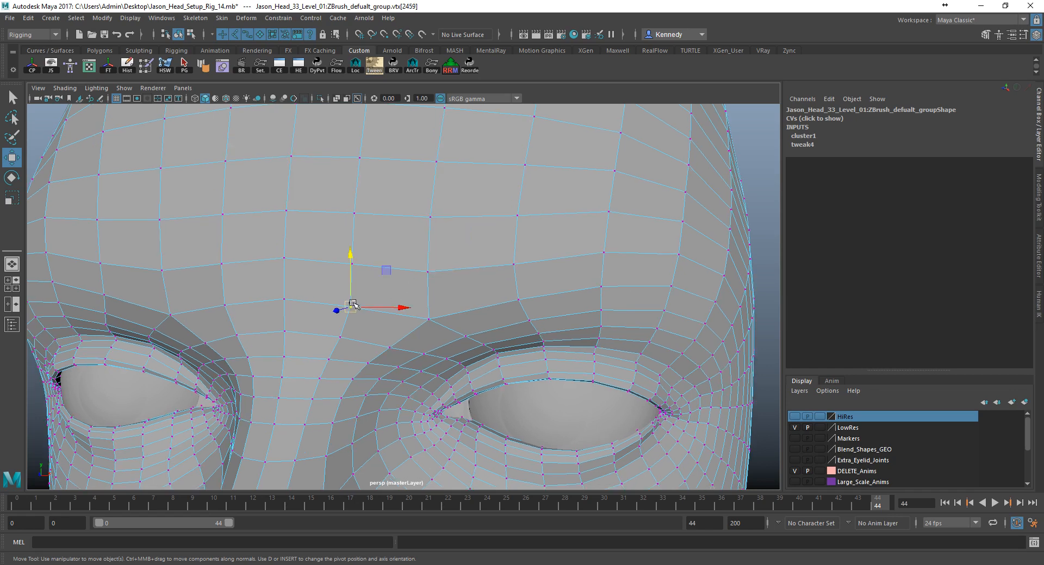
pyautogui.click(424, 272)
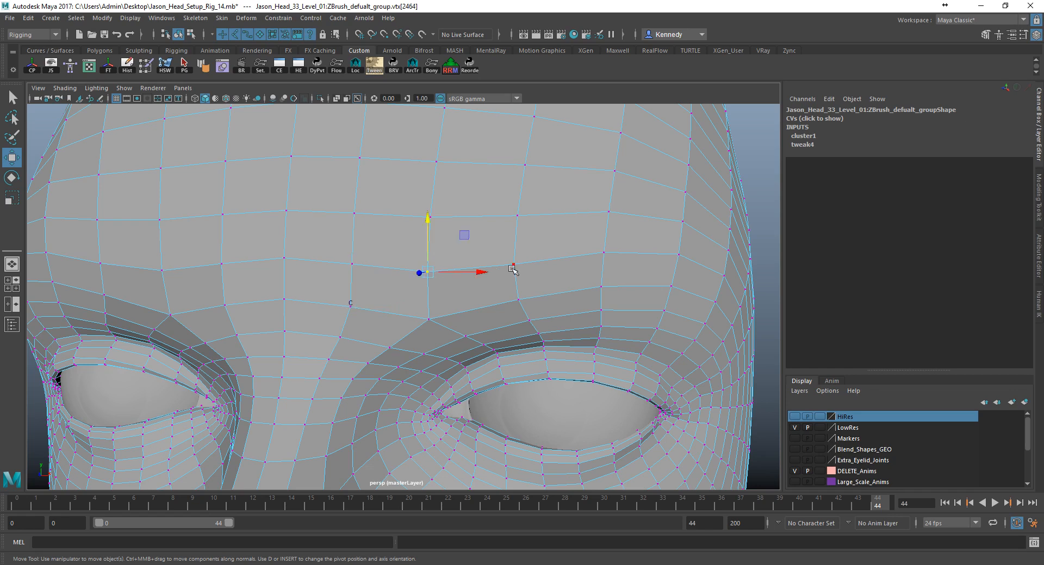
pyautogui.keyDown('shift'); pyautogui.click(514, 264); pyautogui.keyUp('shift')
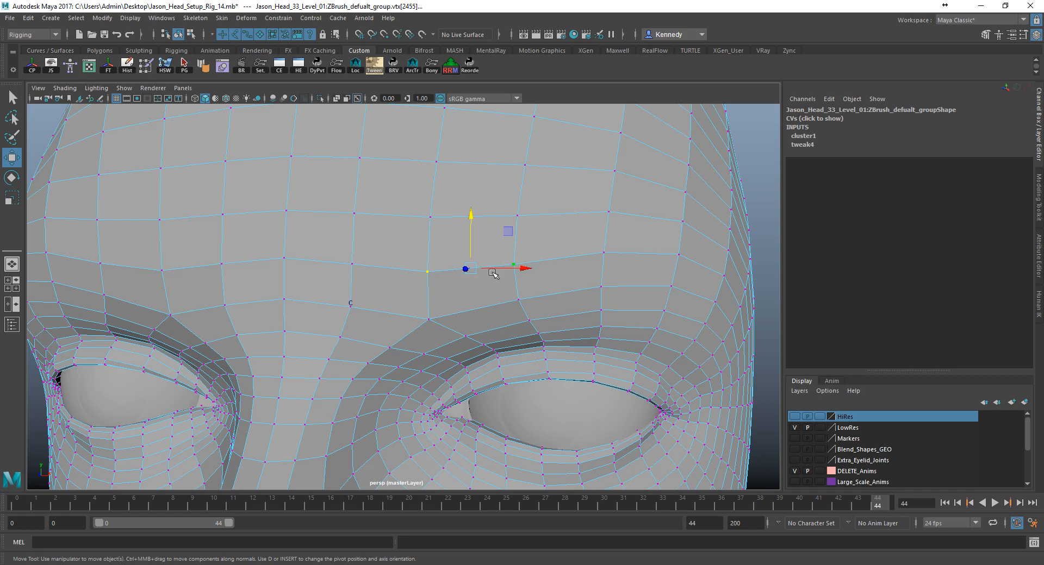
pyautogui.click(278, 18)
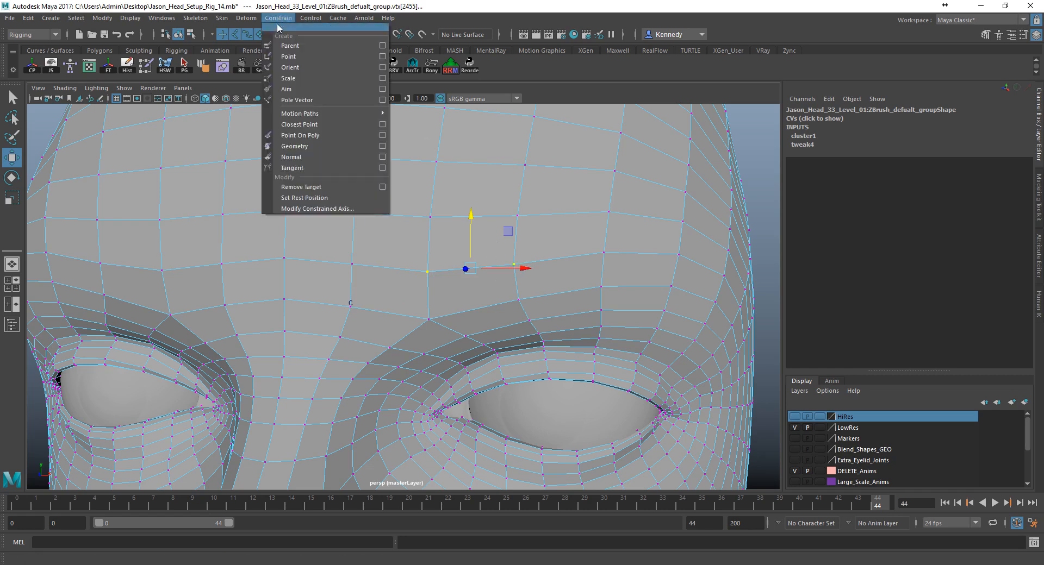
pyautogui.moveTo(247, 18)
pyautogui.click(271, 58)
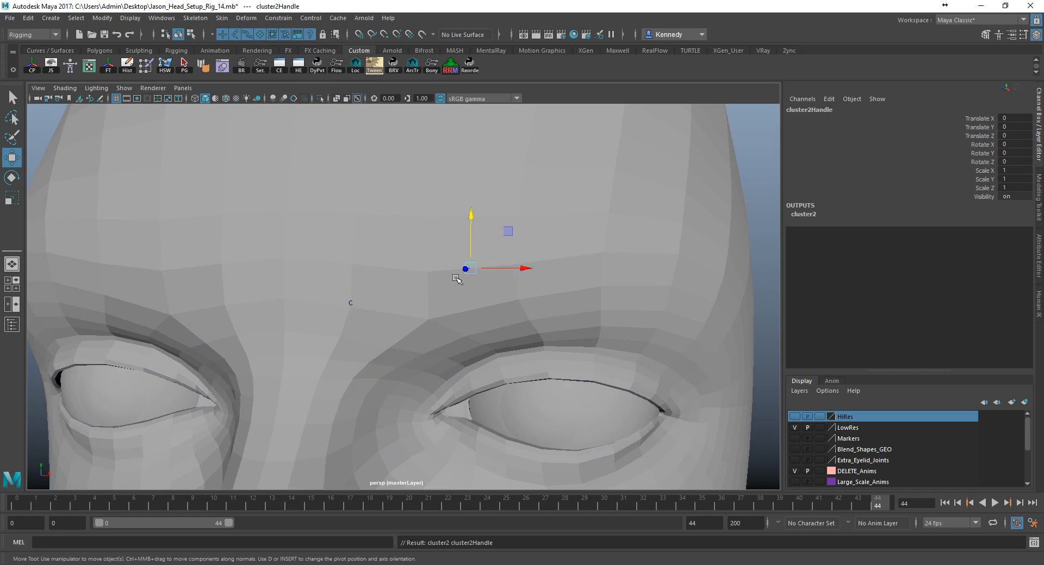
# Create a cluster on the single brow vertex above the outer half of the left eye
pyautogui.click(510, 293)
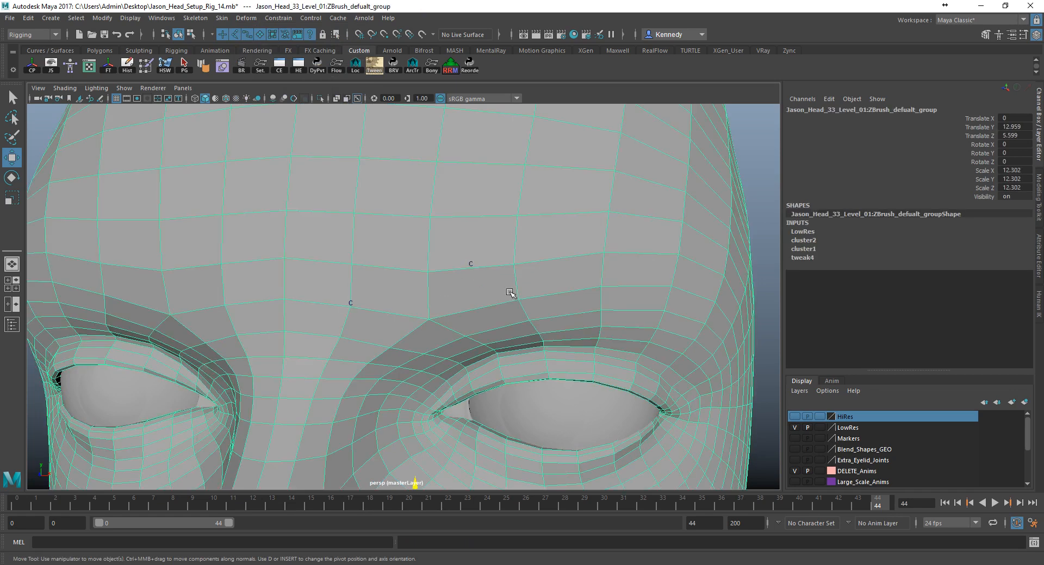
pyautogui.moveTo(510, 296); pyautogui.dragTo(452, 251, button='right')
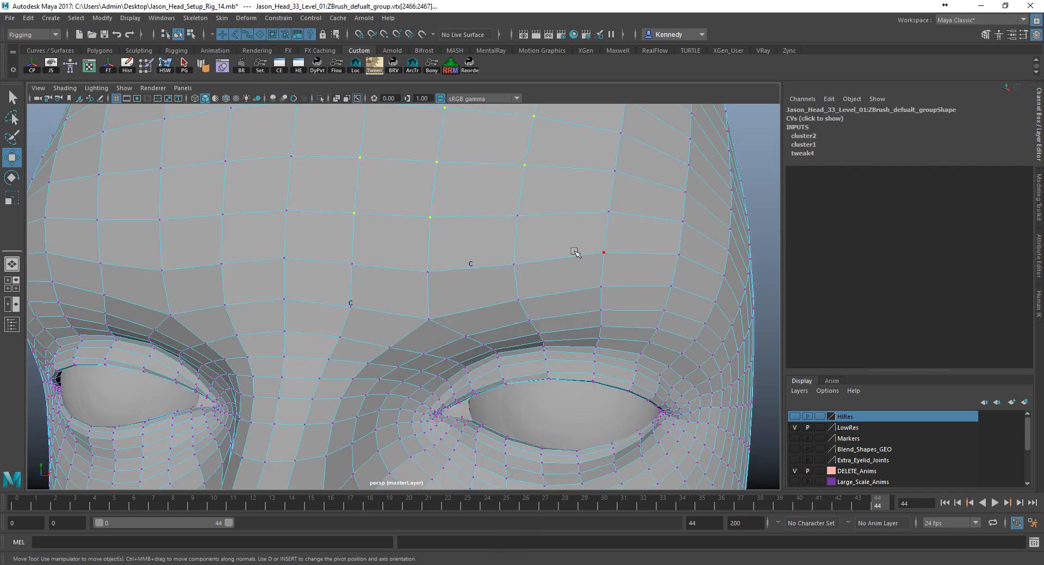
pyautogui.click(604, 253)
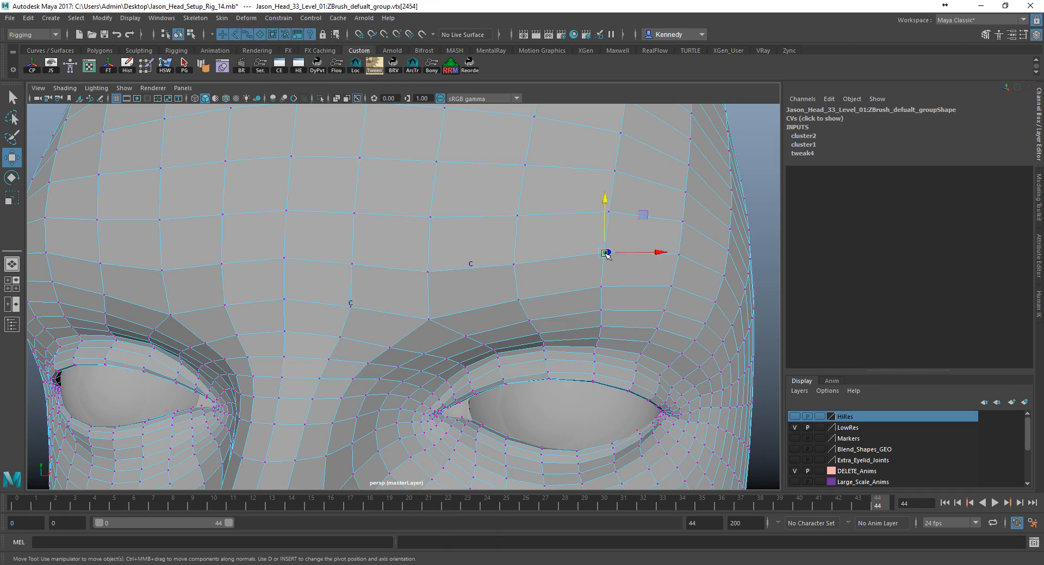
pyautogui.press('g')
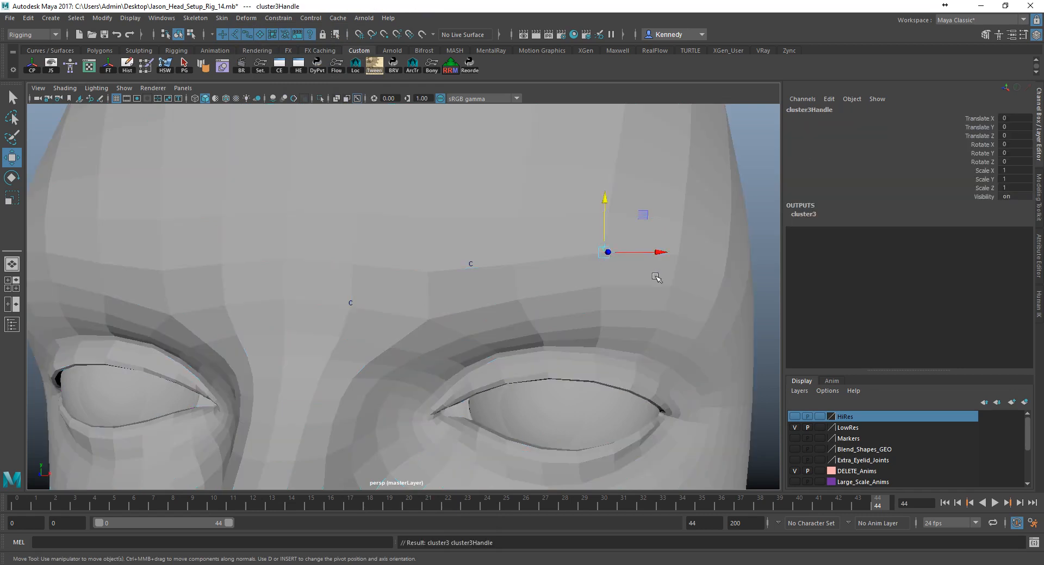
# Create a cluster from the two neighbouring vertices further outward along the left brow, towards the temple
pyautogui.click(567, 284)
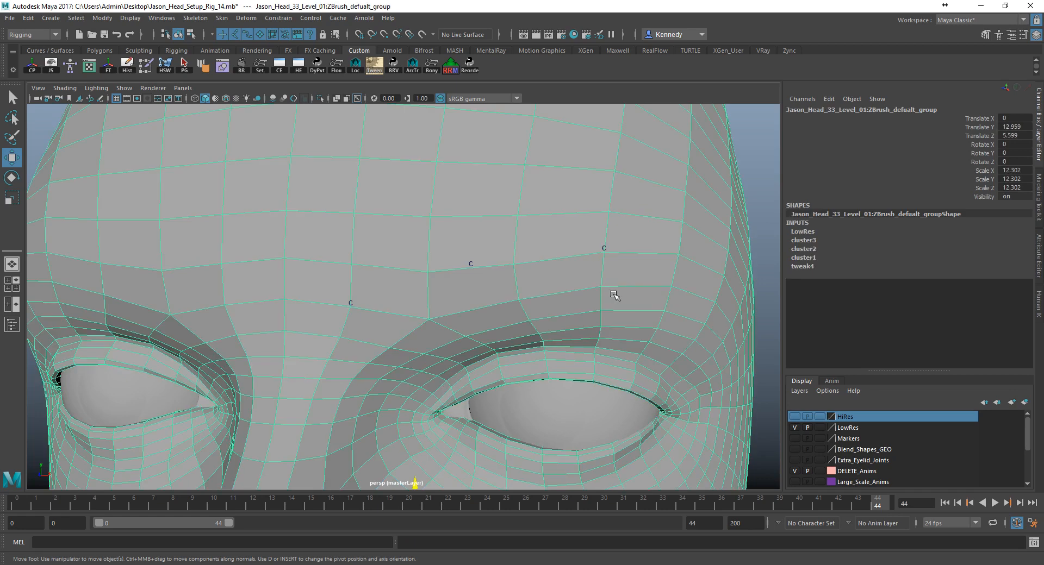
pyautogui.keyDown('alt'); pyautogui.moveTo(647, 302); pyautogui.dragTo(502, 268); pyautogui.keyUp('alt')
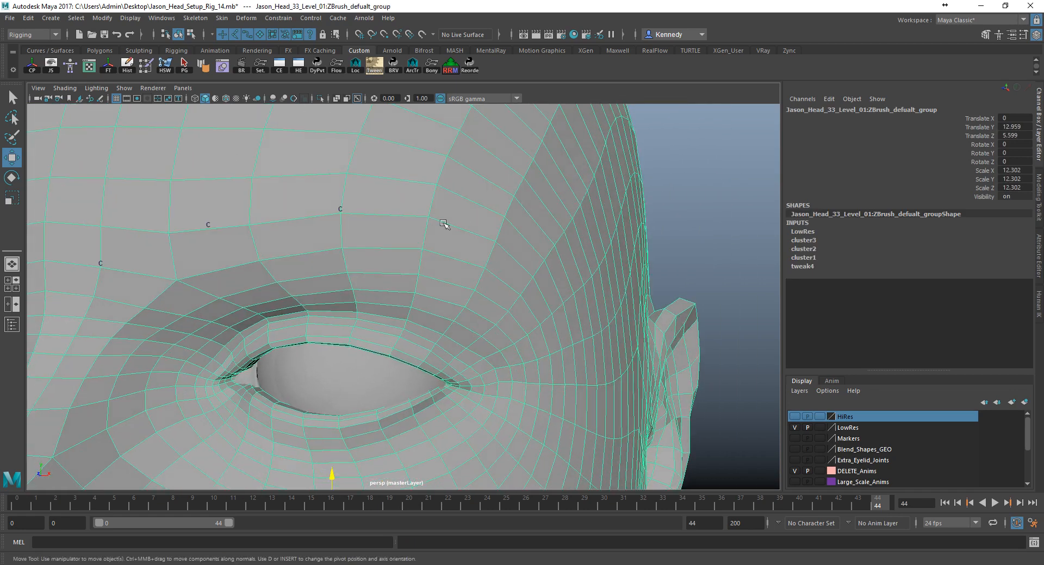
pyautogui.rightClick(466, 236)
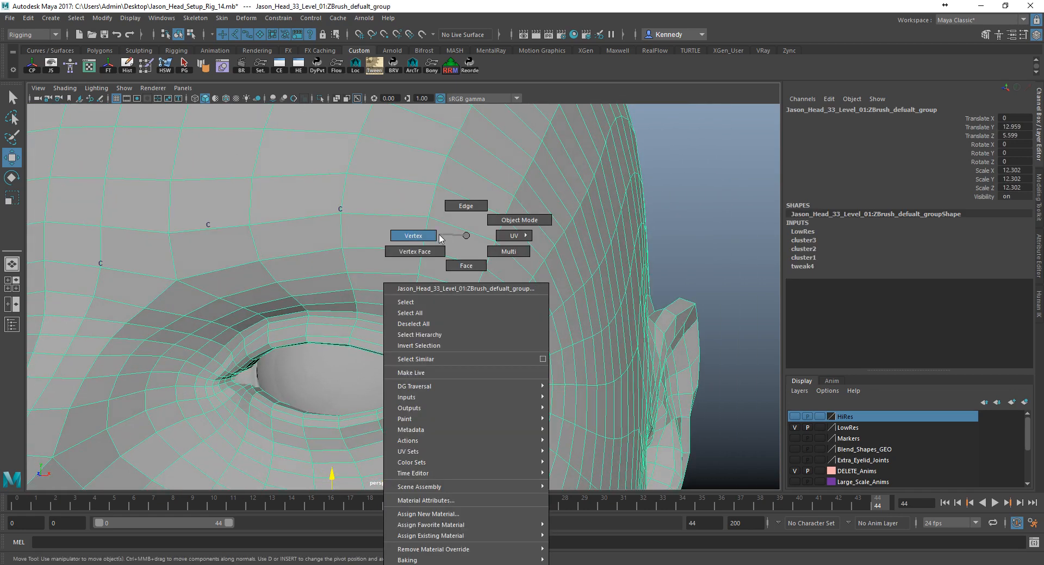
pyautogui.click(413, 236)
pyautogui.click(428, 216)
pyautogui.keyDown('shift'); pyautogui.click(497, 245); pyautogui.keyUp('shift')
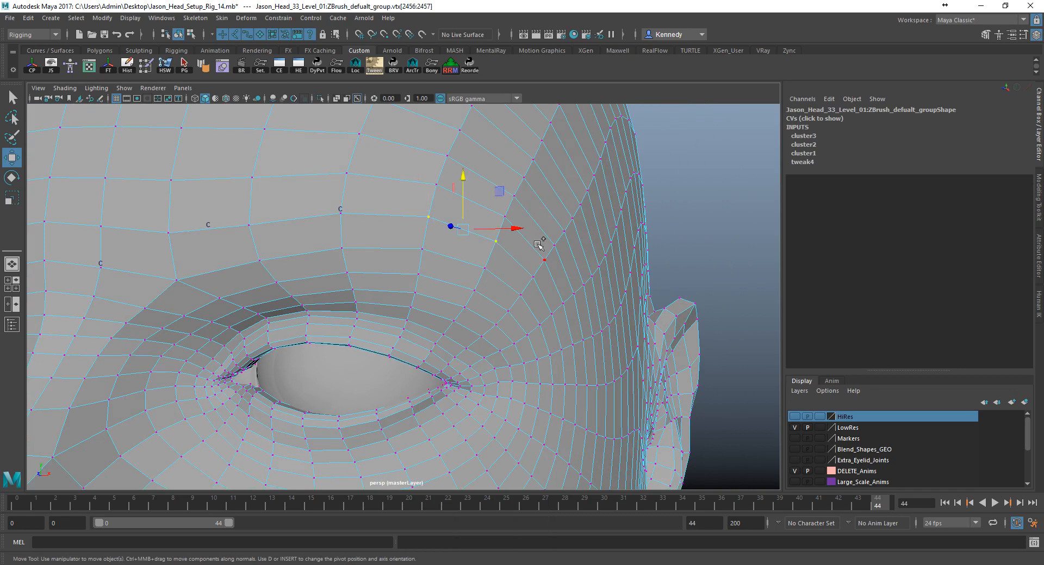
pyautogui.press('g')
# Create a cluster from the two neighbouring vertices at the outer end of the left brow, checking them against the Markers layer
pyautogui.click(497, 273)
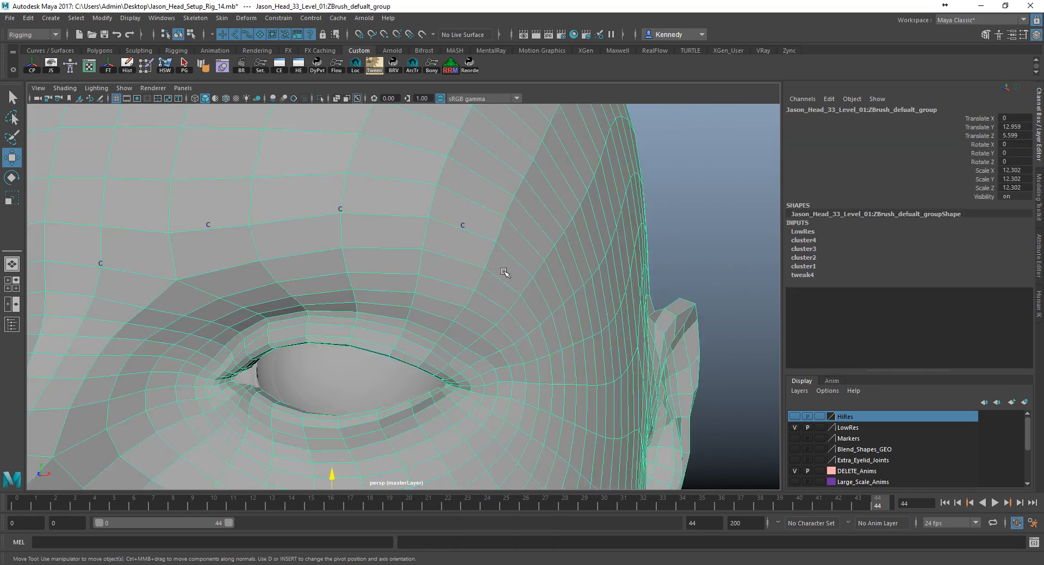
pyautogui.rightClick(499, 269)
pyautogui.click(501, 265)
pyautogui.click(534, 277)
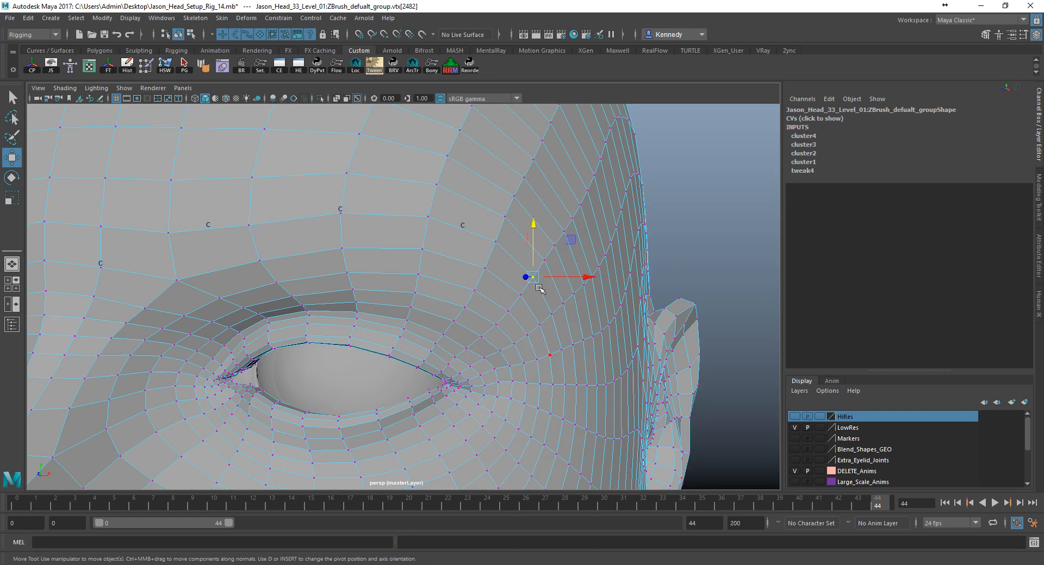
pyautogui.keyDown('alt'); pyautogui.moveTo(525, 285); pyautogui.dragTo(501, 278); pyautogui.keyUp('alt')
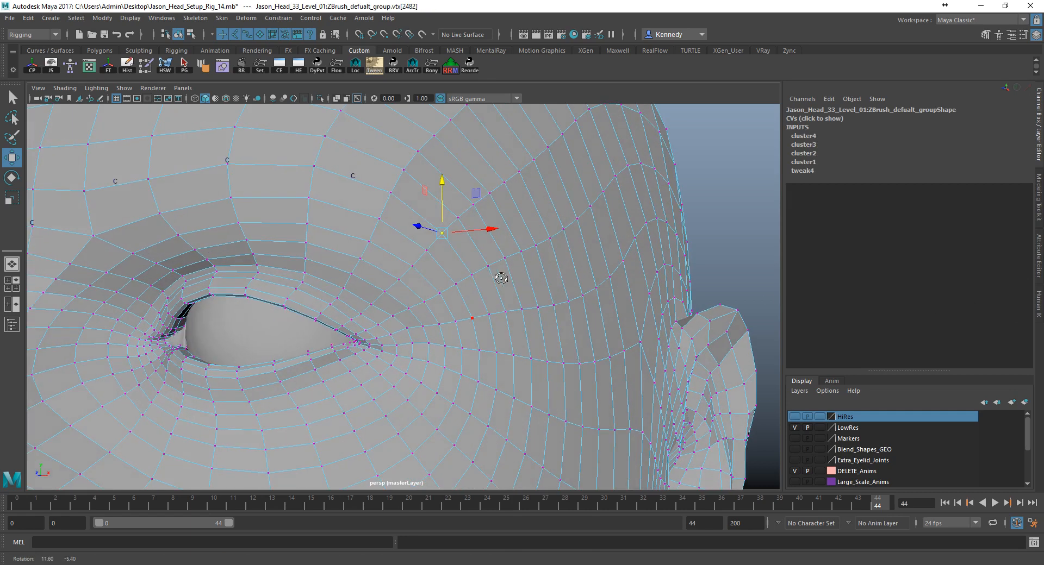
pyautogui.click(795, 438)
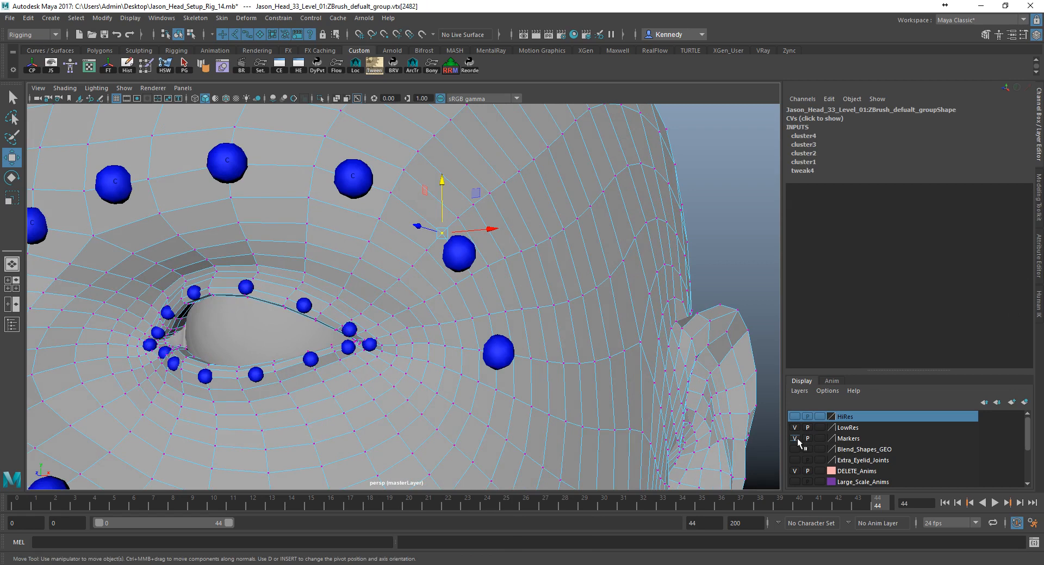
pyautogui.click(794, 438)
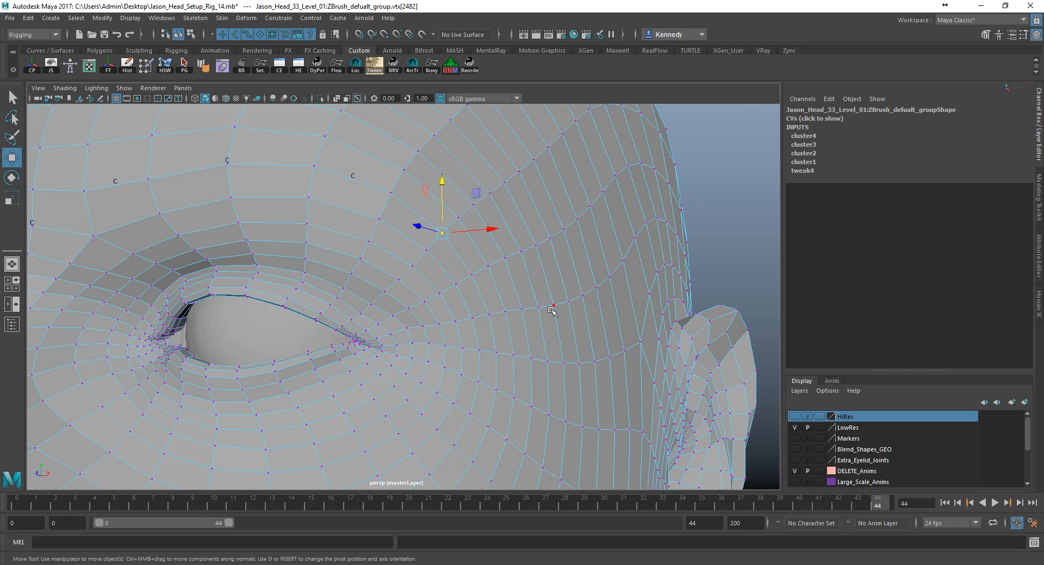
pyautogui.keyDown('shift'); pyautogui.click(471, 275); pyautogui.keyUp('shift')
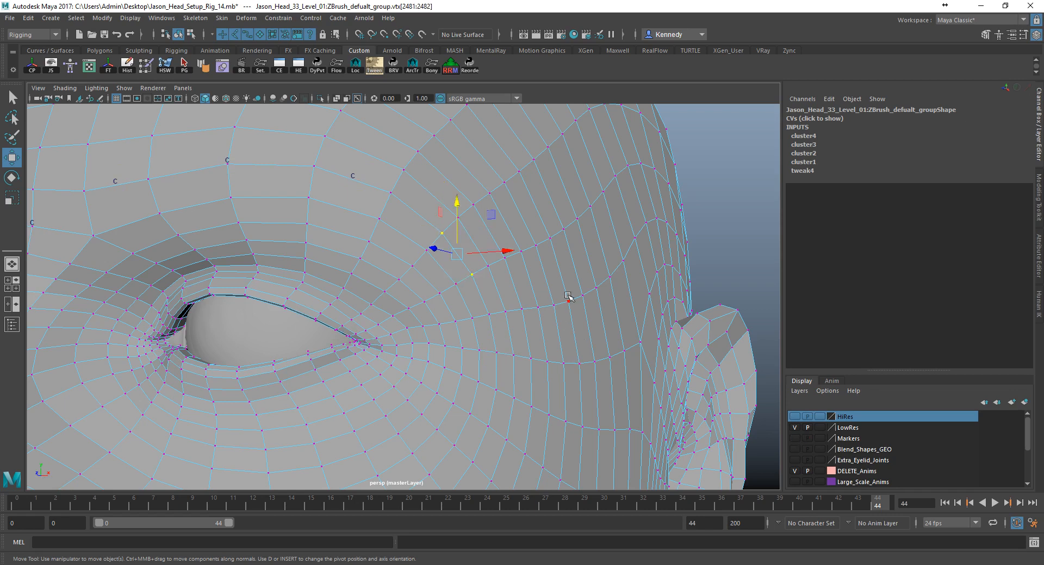
pyautogui.press('g')
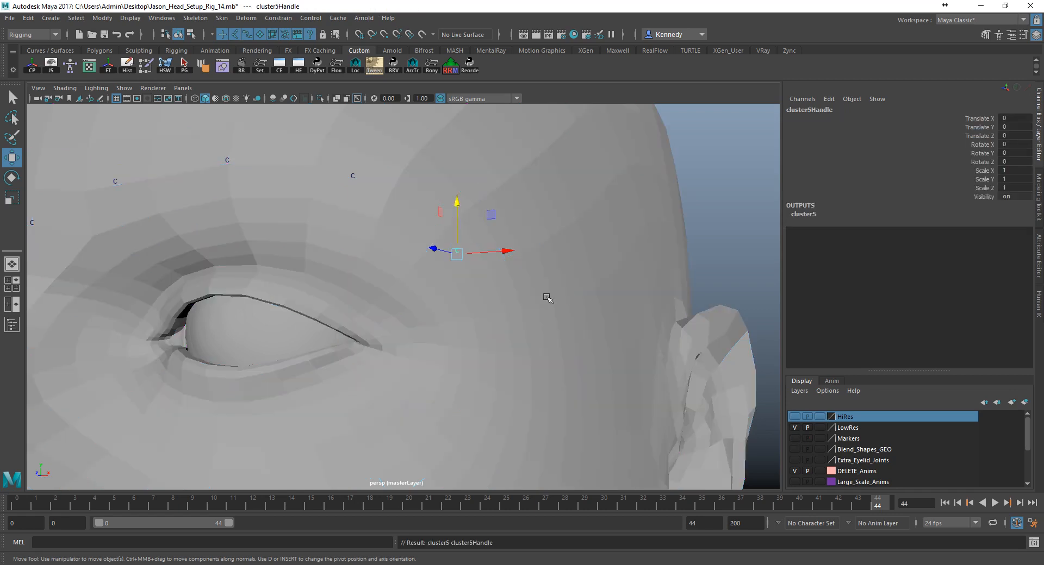
# Create a cluster on the single vertex at the temple, level with the left eye's outer corner
pyautogui.keyDown('alt'); pyautogui.moveTo(540, 351); pyautogui.dragTo(603, 312); pyautogui.keyUp('alt')
pyautogui.click(643, 345)
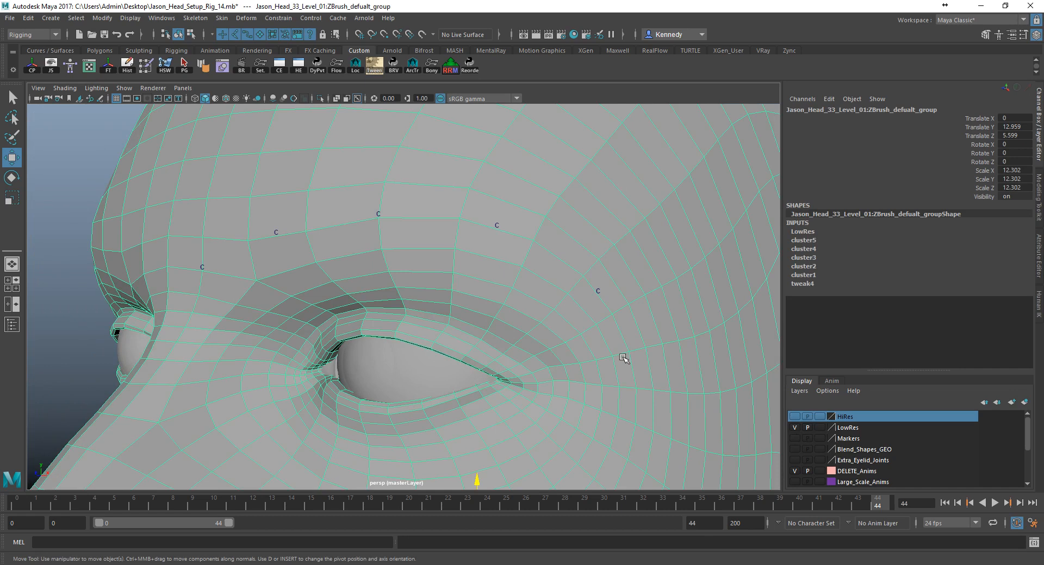
pyautogui.rightClick(621, 354)
pyautogui.click(570, 252)
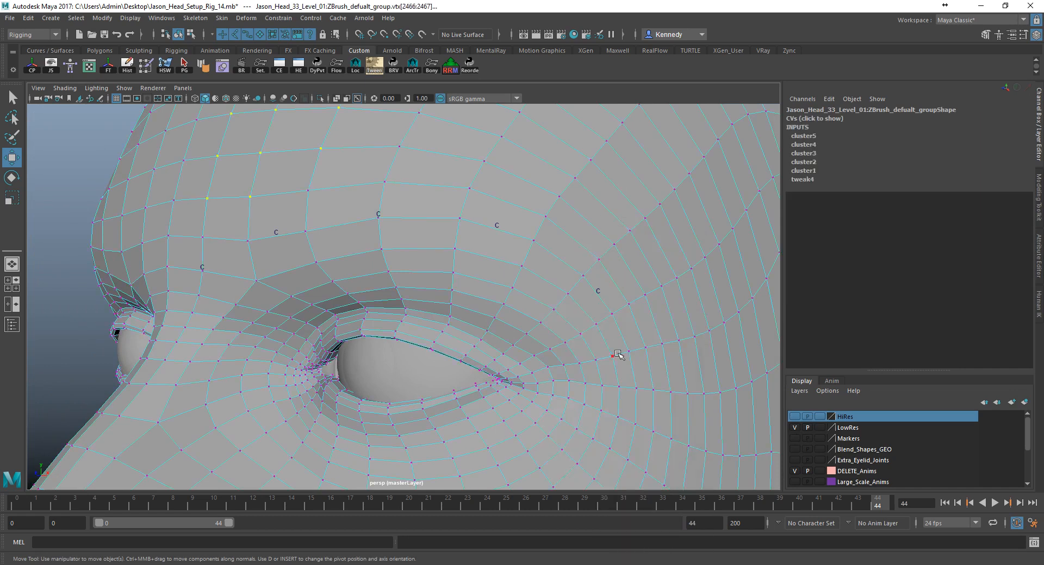
pyautogui.click(620, 386)
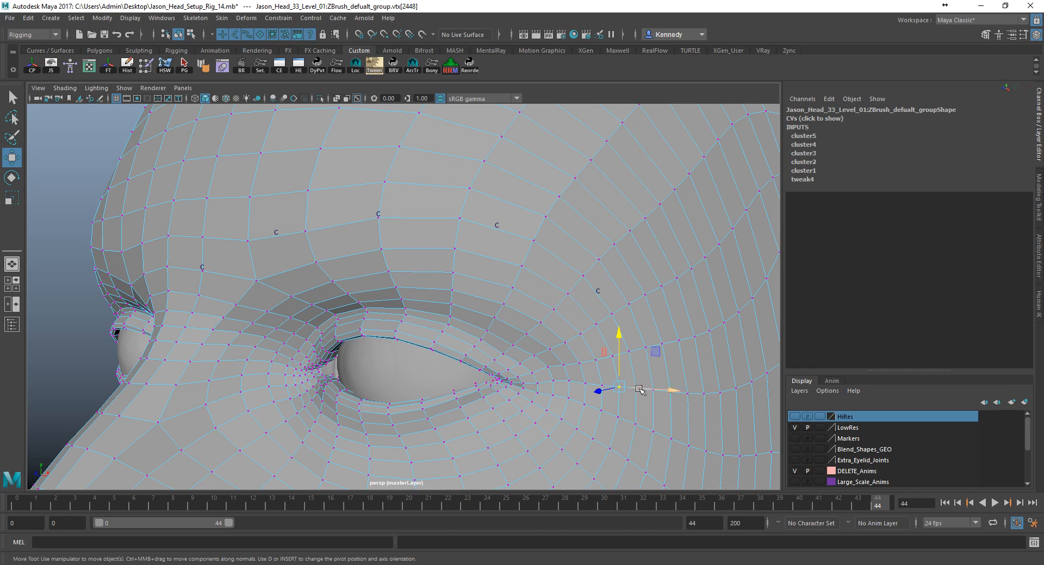
pyautogui.click(795, 438)
pyautogui.click(795, 439)
pyautogui.press('q')
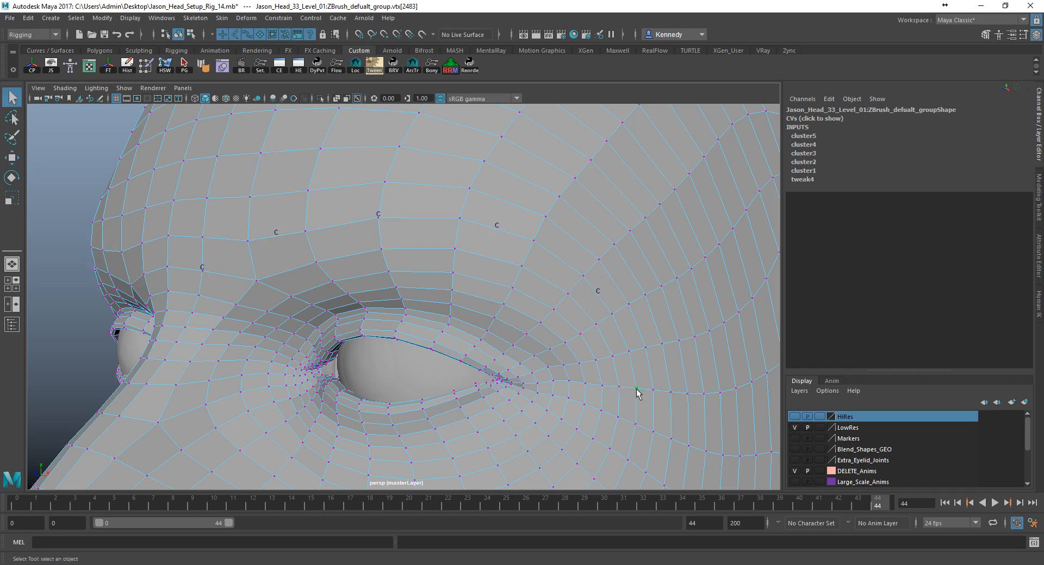
pyautogui.press('g')
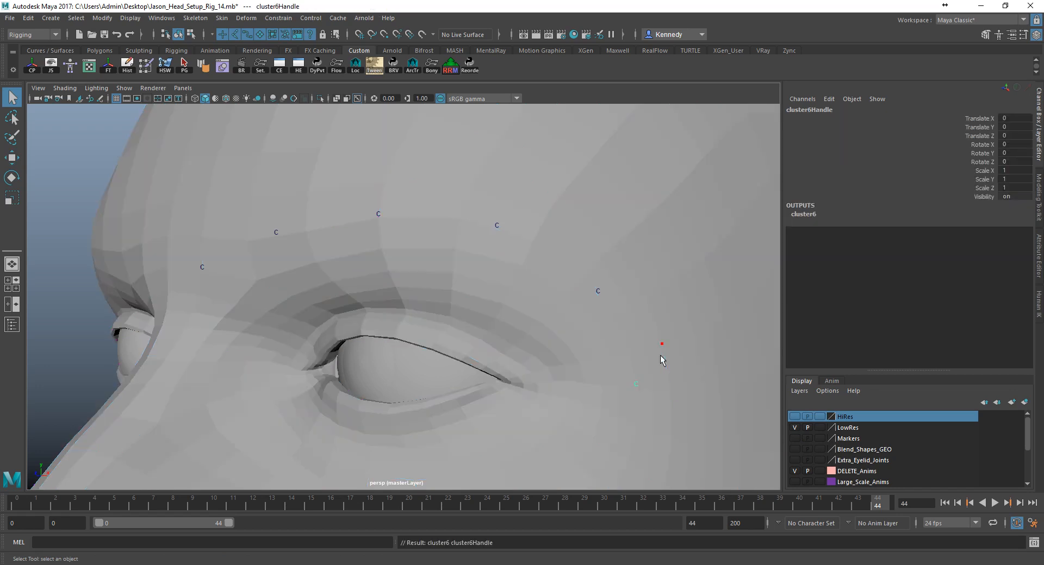
# Show the Markers layer and examine the marker placement around the left eyelids up close
pyautogui.click(592, 349)
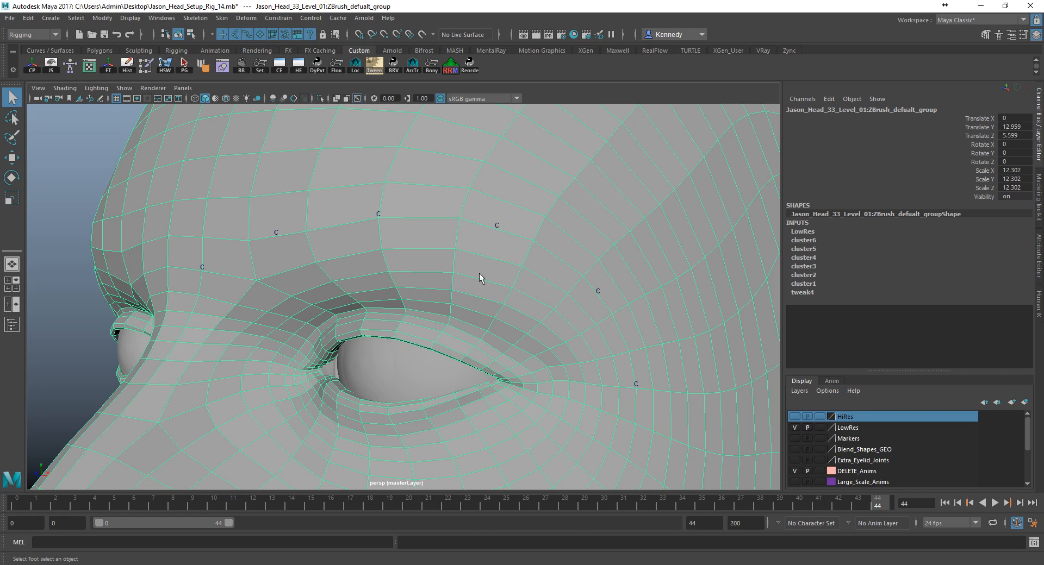
pyautogui.keyDown('alt'); pyautogui.moveTo(380, 267); pyautogui.dragTo(449, 269); pyautogui.keyUp('alt')
pyautogui.keyDown('alt'); pyautogui.moveTo(557, 296); pyautogui.dragTo(481, 303, button='right'); pyautogui.keyUp('alt')
pyautogui.keyDown('alt'); pyautogui.moveTo(483, 307); pyautogui.dragTo(449, 251, button='middle'); pyautogui.keyUp('alt')
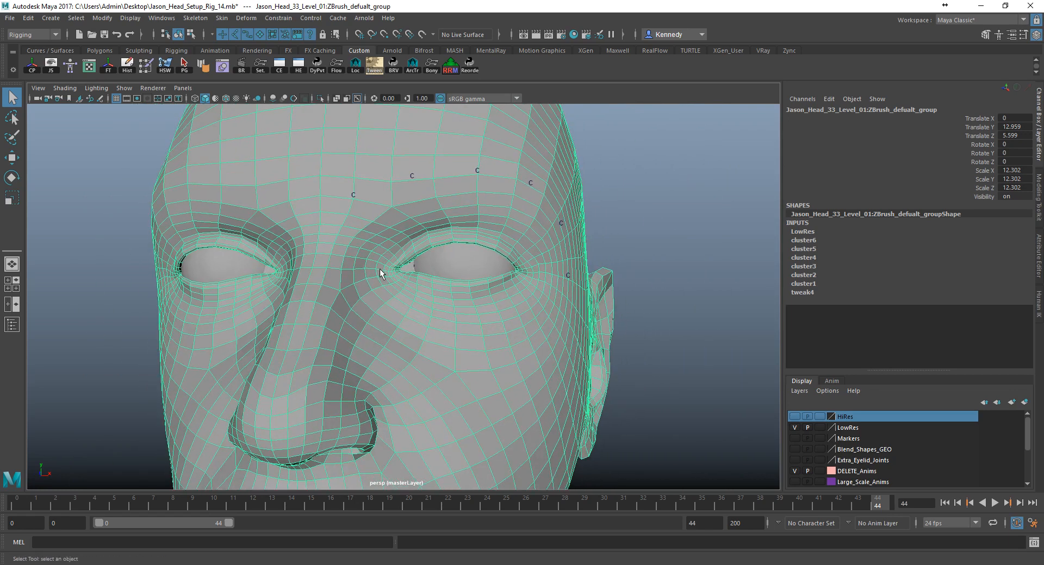
pyautogui.keyDown('alt'); pyautogui.moveTo(378, 270); pyautogui.dragTo(464, 287, button='right'); pyautogui.keyUp('alt')
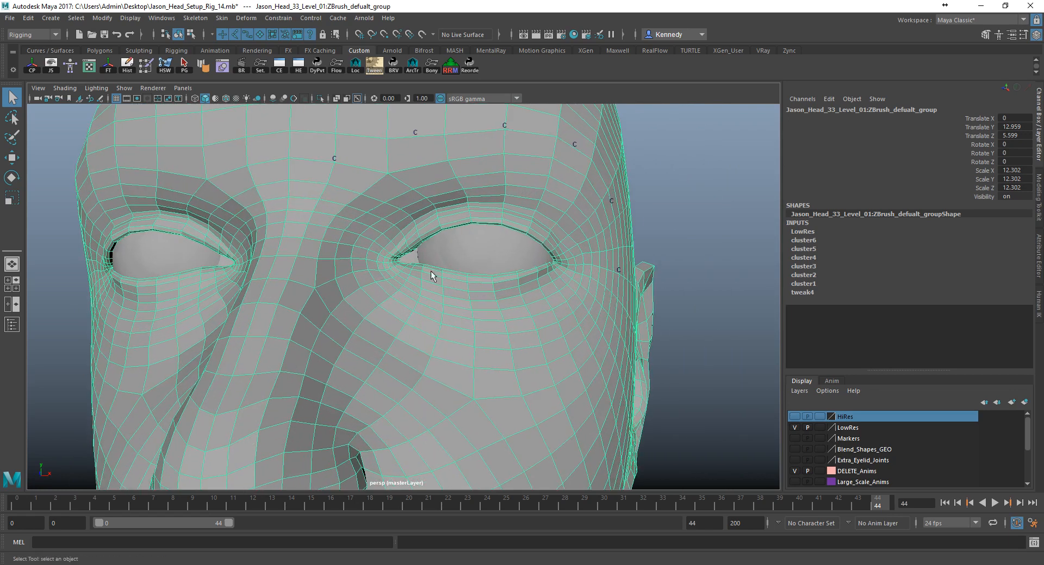
pyautogui.keyDown('alt'); pyautogui.moveTo(407, 271); pyautogui.dragTo(380, 257); pyautogui.keyUp('alt')
pyautogui.keyDown('alt'); pyautogui.moveTo(379, 260); pyautogui.dragTo(467, 260, button='right'); pyautogui.keyUp('alt')
pyautogui.keyDown('alt'); pyautogui.moveTo(441, 245); pyautogui.dragTo(369, 301, button='middle'); pyautogui.keyUp('alt')
pyautogui.keyDown('alt'); pyautogui.moveTo(351, 293); pyautogui.dragTo(474, 290, button='right'); pyautogui.keyUp('alt')
pyautogui.keyDown('alt'); pyautogui.moveTo(418, 308); pyautogui.dragTo(422, 283); pyautogui.keyUp('alt')
pyautogui.keyDown('alt'); pyautogui.moveTo(422, 283); pyautogui.dragTo(453, 290, button='right'); pyautogui.keyUp('alt')
pyautogui.keyDown('alt'); pyautogui.moveTo(453, 290); pyautogui.dragTo(439, 299, button='middle'); pyautogui.keyUp('alt')
pyautogui.click(794, 438)
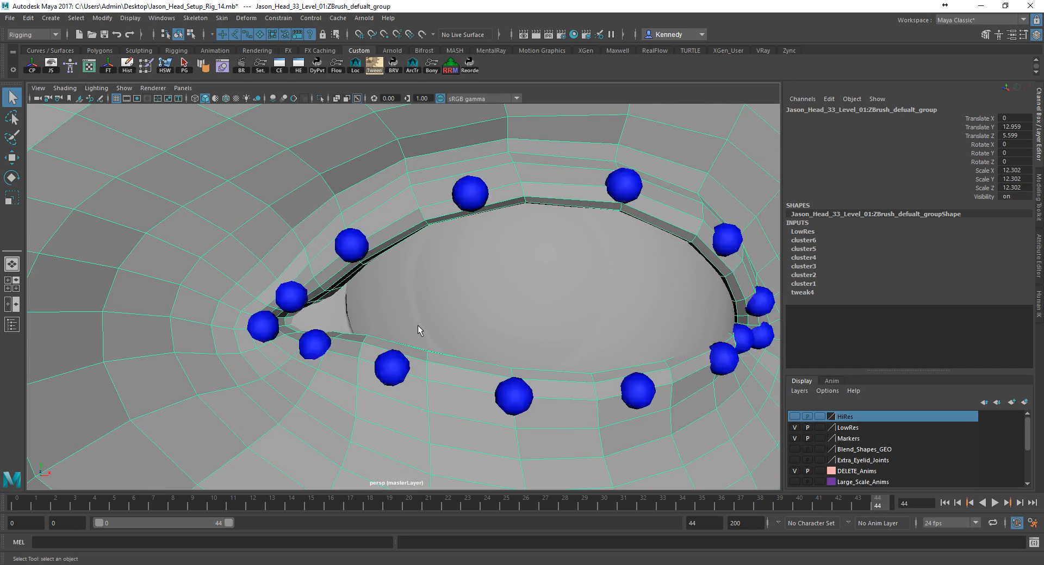
pyautogui.keyDown('alt'); pyautogui.moveTo(422, 331); pyautogui.dragTo(356, 339, button='middle'); pyautogui.keyUp('alt')
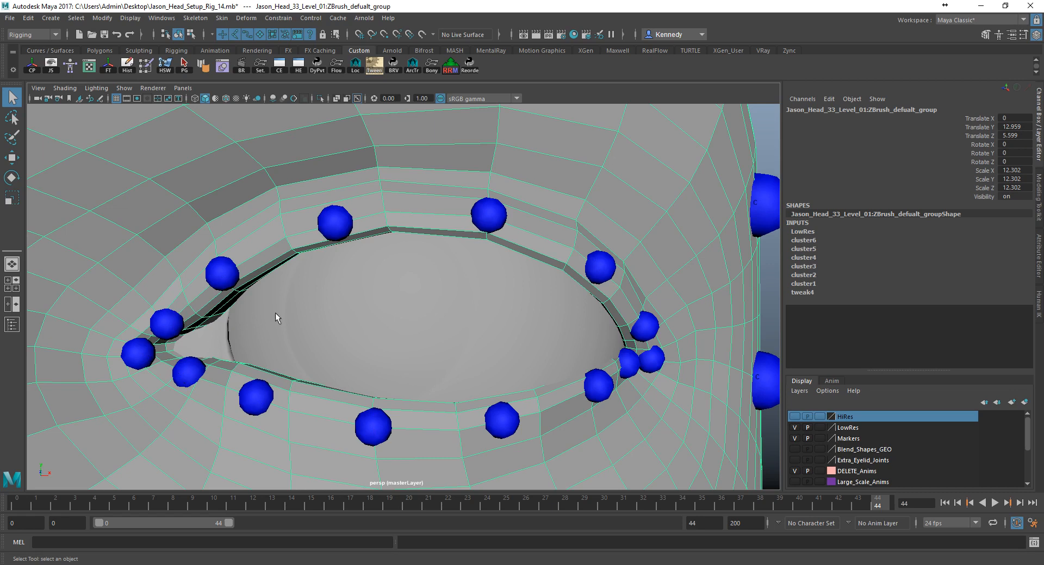
pyautogui.keyDown('alt'); pyautogui.moveTo(356, 305); pyautogui.dragTo(365, 303); pyautogui.keyUp('alt')
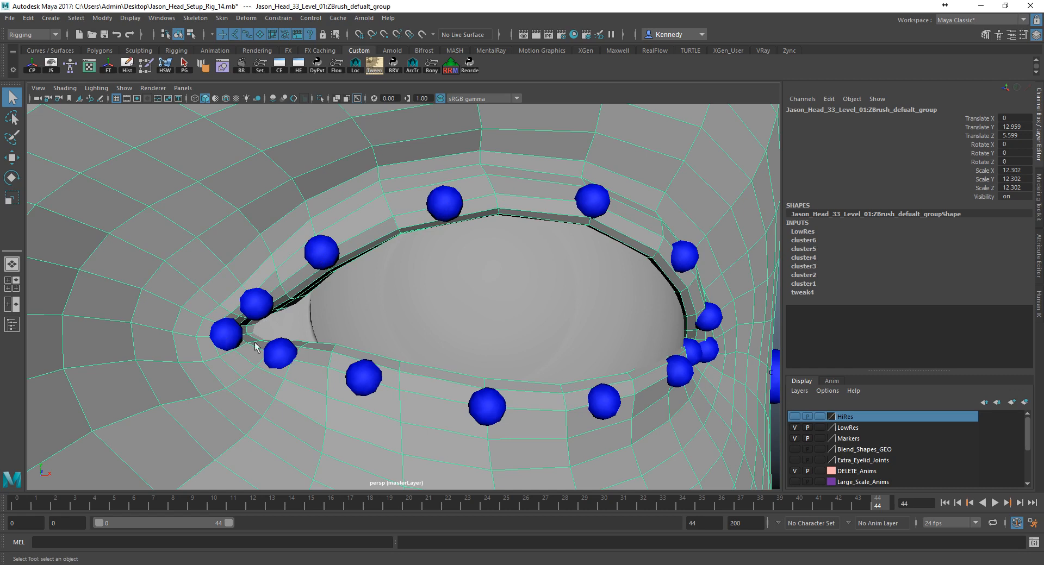
# Hide the Markers layer and create a cluster on the single vertex at the left eye's inner corner
pyautogui.click(794, 438)
pyautogui.click(795, 438)
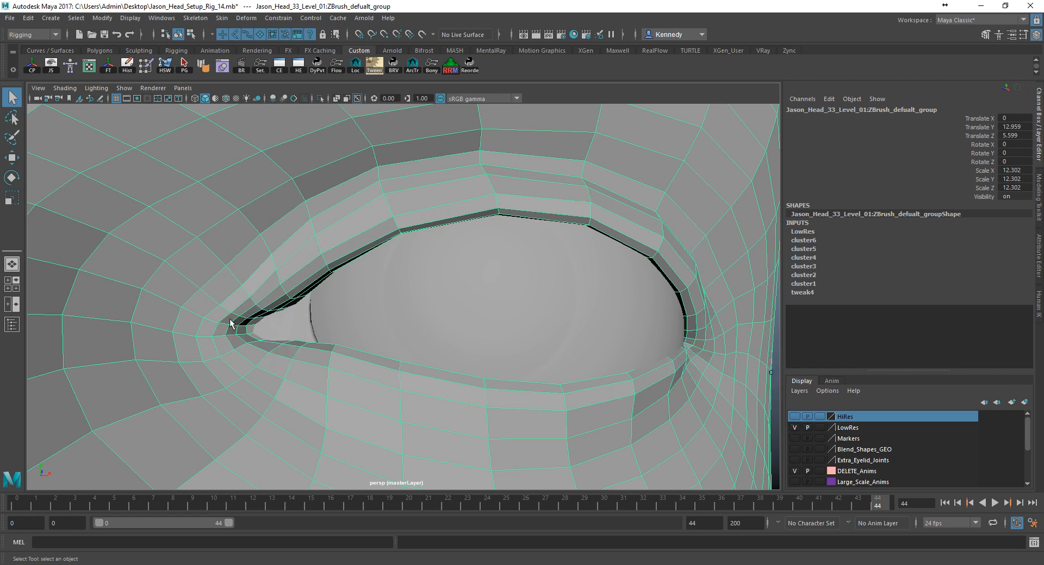
pyautogui.moveTo(252, 325); pyautogui.dragTo(217, 249, button='right')
pyautogui.click(227, 335)
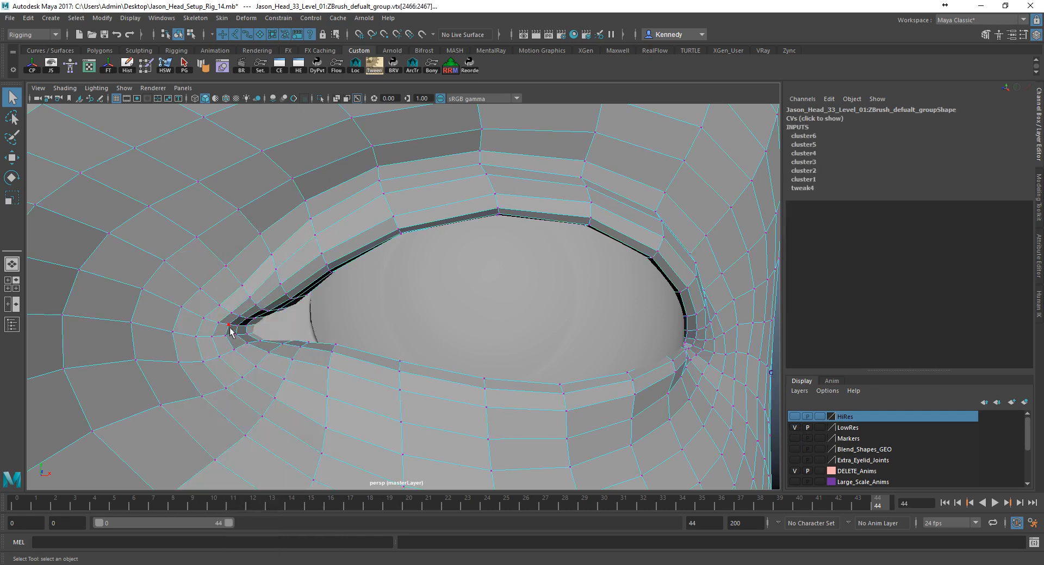
pyautogui.click(227, 335)
pyautogui.click(794, 438)
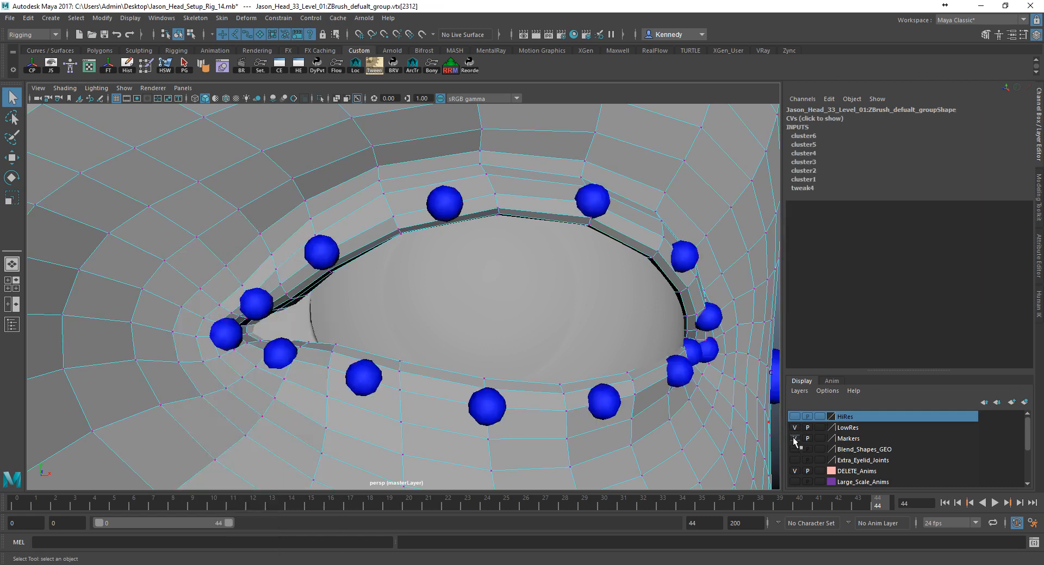
pyautogui.click(794, 438)
pyautogui.click(794, 439)
pyautogui.click(794, 439)
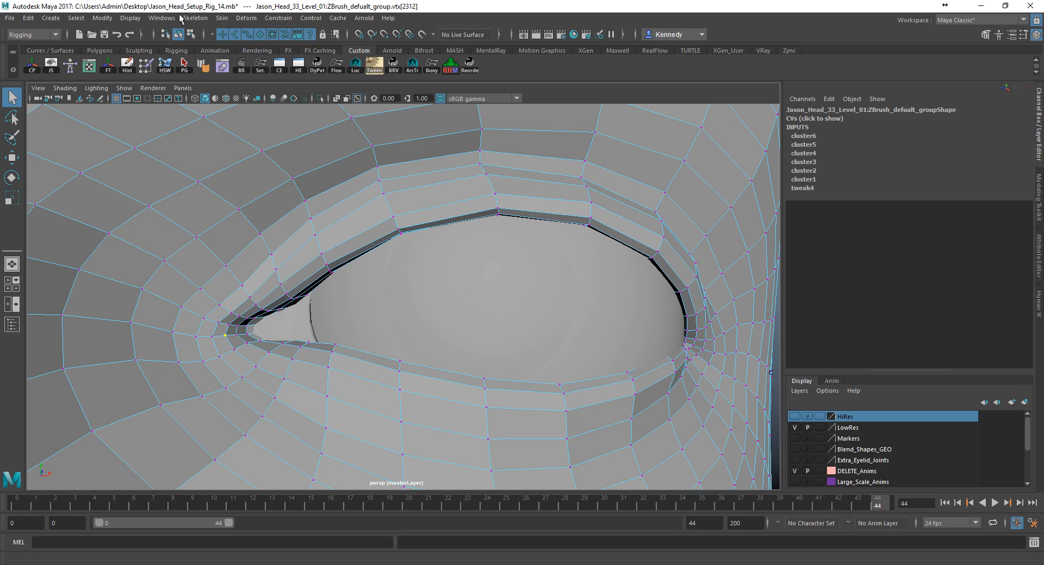
pyautogui.click(222, 19)
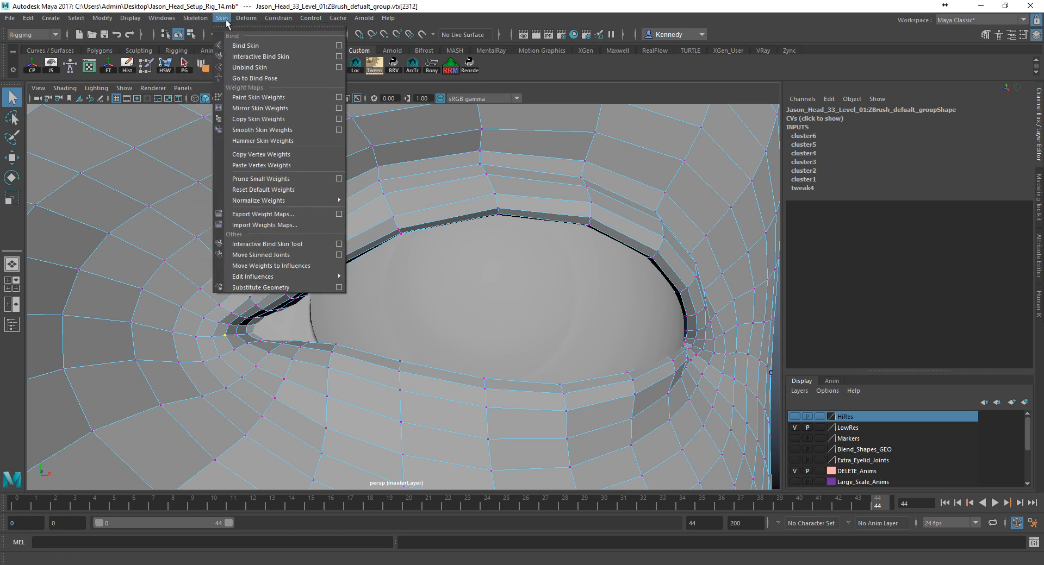
pyautogui.moveTo(246, 18)
pyautogui.click(255, 58)
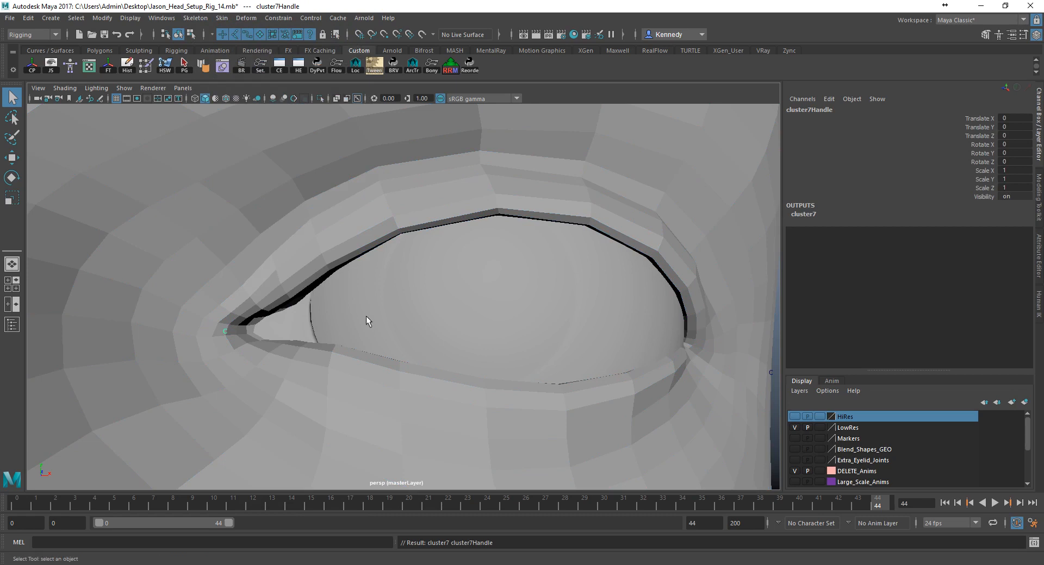
# Create a cluster on the upper eyelid vertex right beside the left eye's inner corner
pyautogui.click(289, 305)
pyautogui.moveTo(289, 305); pyautogui.dragTo(234, 253, button='right')
pyautogui.click(795, 438)
pyautogui.click(795, 439)
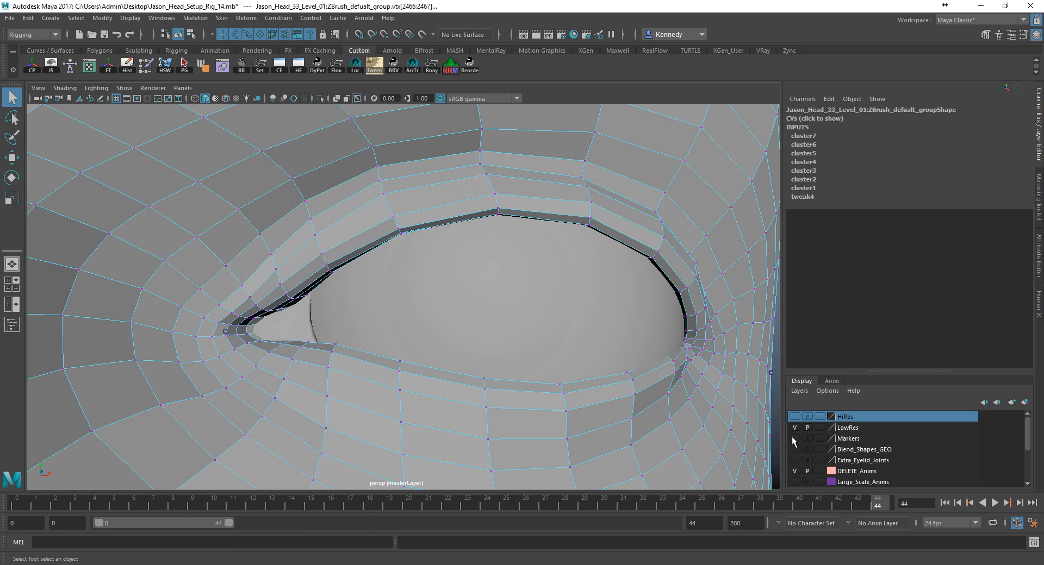
pyautogui.click(256, 306)
pyautogui.press('g')
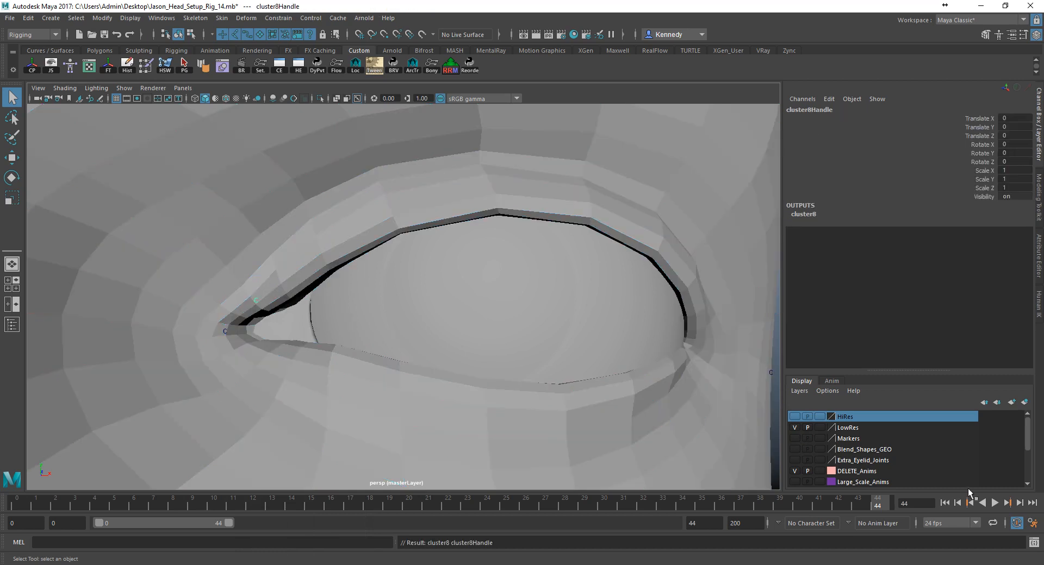
# Create a cluster on the single vertex at the second marker along the upper eyelid from the inner corner
pyautogui.click(795, 439)
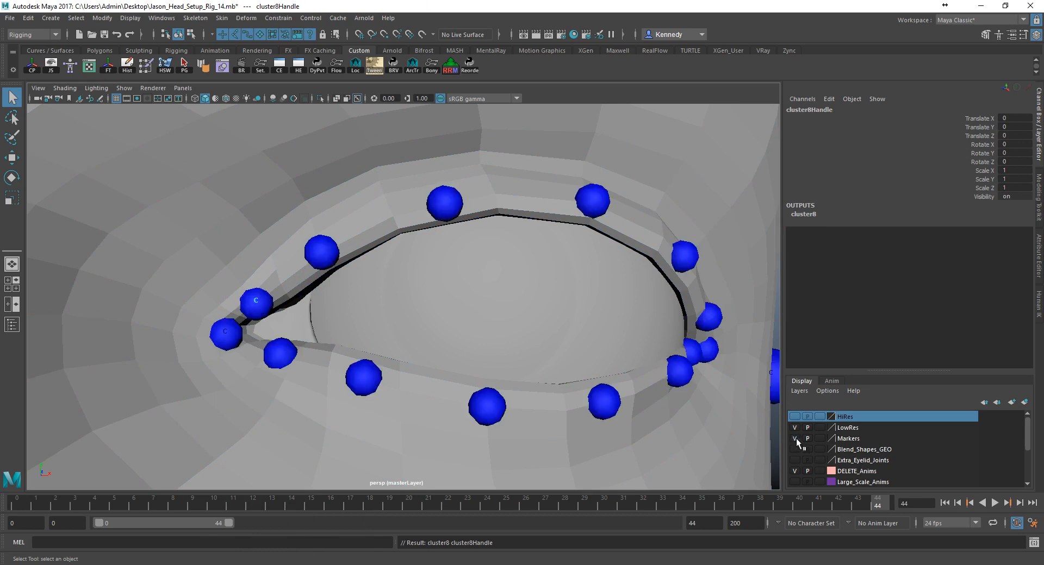
pyautogui.click(795, 439)
pyautogui.moveTo(318, 259); pyautogui.dragTo(268, 250, button='right')
pyautogui.click(324, 255)
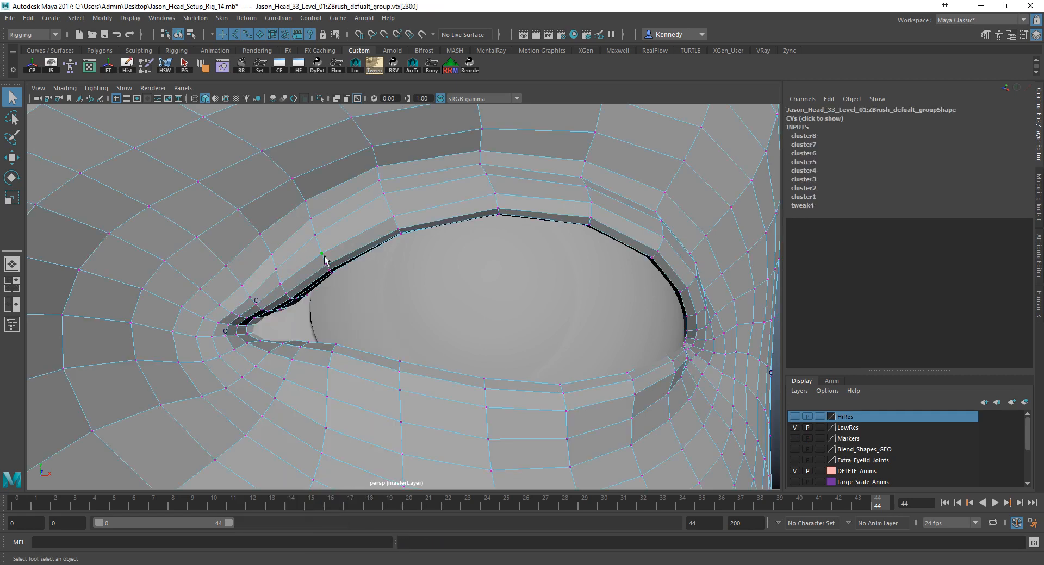
pyautogui.press('g')
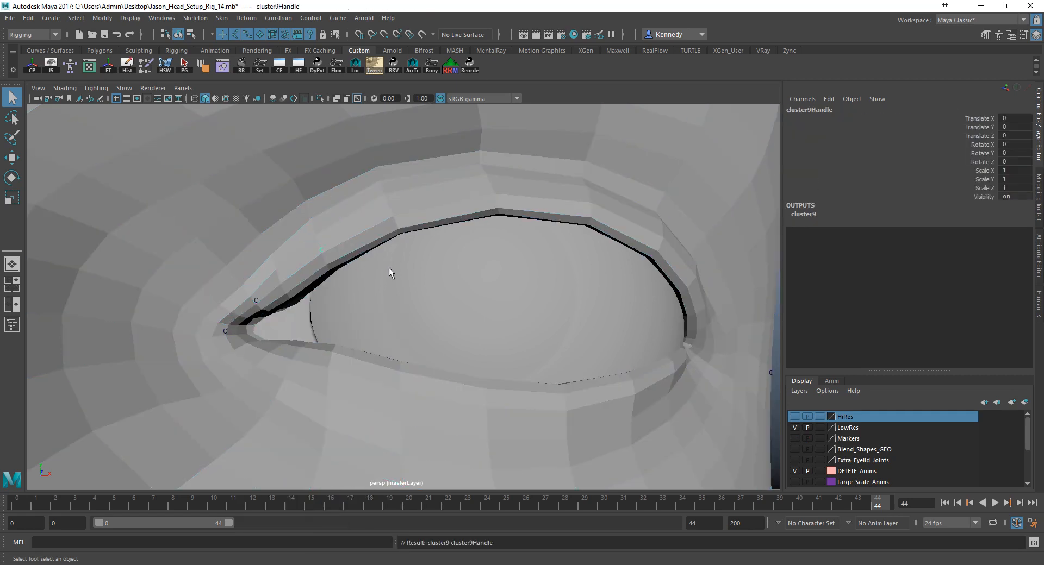
# Create a cluster from the two neighbouring upper eyelid vertices just inward of the lid's highest point
pyautogui.click(334, 249)
pyautogui.moveTo(335, 249); pyautogui.dragTo(334, 218, button='right')
pyautogui.click(385, 221)
pyautogui.keyDown('shift'); pyautogui.click(496, 196); pyautogui.keyUp('shift')
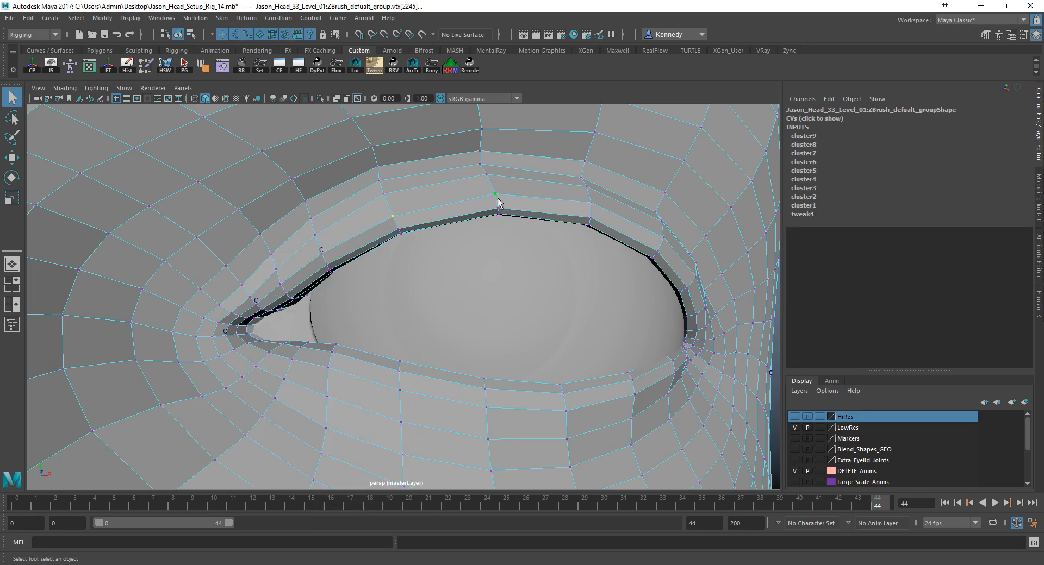
pyautogui.press('g')
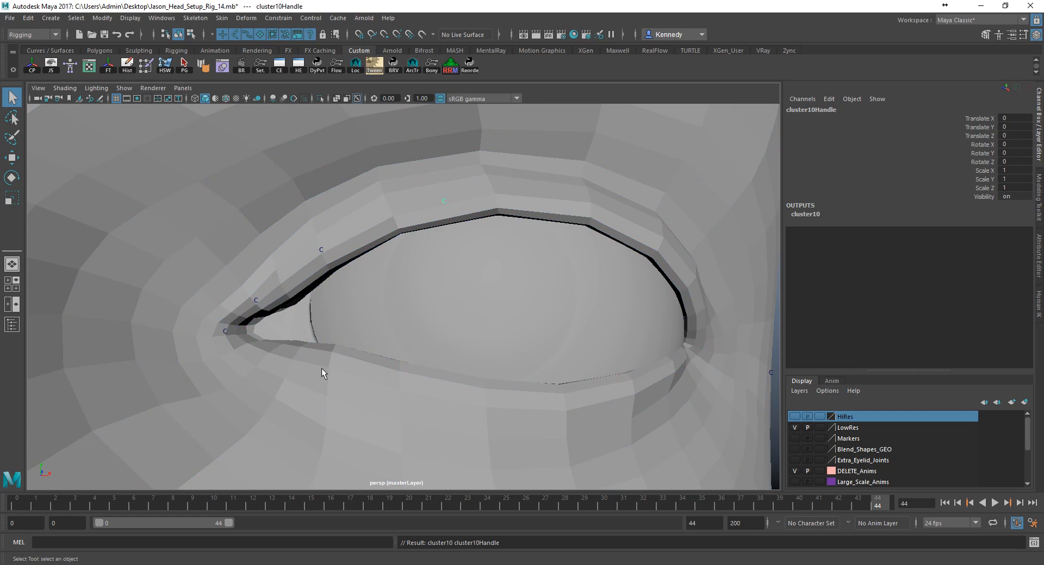
# Create a cluster on the single upper eyelid vertex just outward of the lid's highest point
pyautogui.click(567, 215)
pyautogui.moveTo(567, 215); pyautogui.dragTo(544, 213, button='right')
pyautogui.click(590, 204)
pyautogui.press('g')
# Create a cluster from the two neighbouring vertices on the outer part of the left upper eyelid
pyautogui.moveTo(662, 239)
pyautogui.mouseDown(button='right')
pyautogui.moveTo(644, 240)
pyautogui.moveTo(658, 241)
pyautogui.mouseUp(button='right')
pyautogui.click(673, 262)
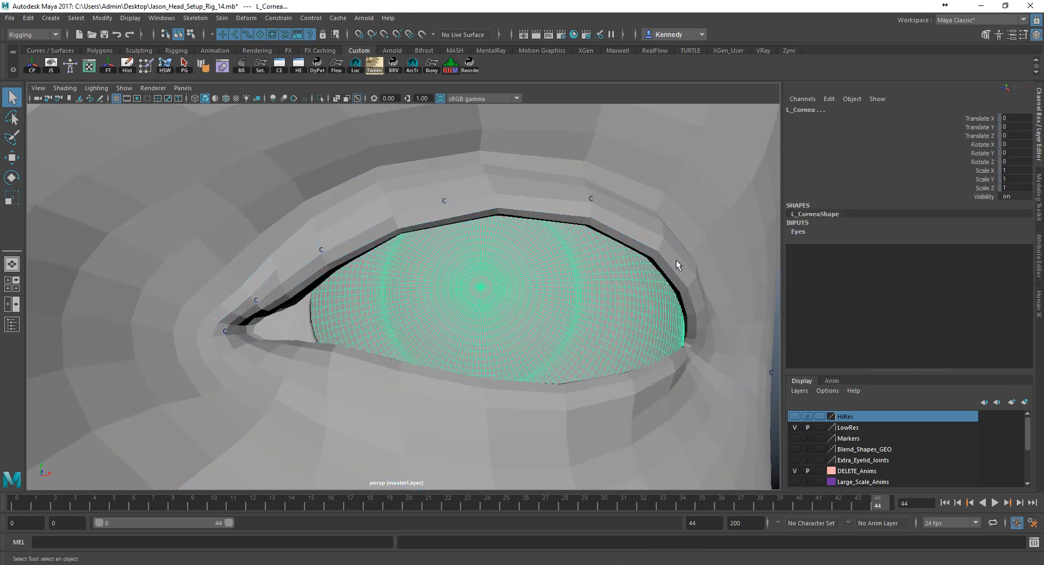
pyautogui.keyDown('alt'); pyautogui.moveTo(686, 269); pyautogui.dragTo(650, 268); pyautogui.keyUp('alt')
pyautogui.click(648, 269)
pyautogui.moveTo(615, 252); pyautogui.dragTo(571, 258, button='right')
pyautogui.click(497, 292)
pyautogui.keyDown('shift'); pyautogui.click(552, 326); pyautogui.keyUp('shift')
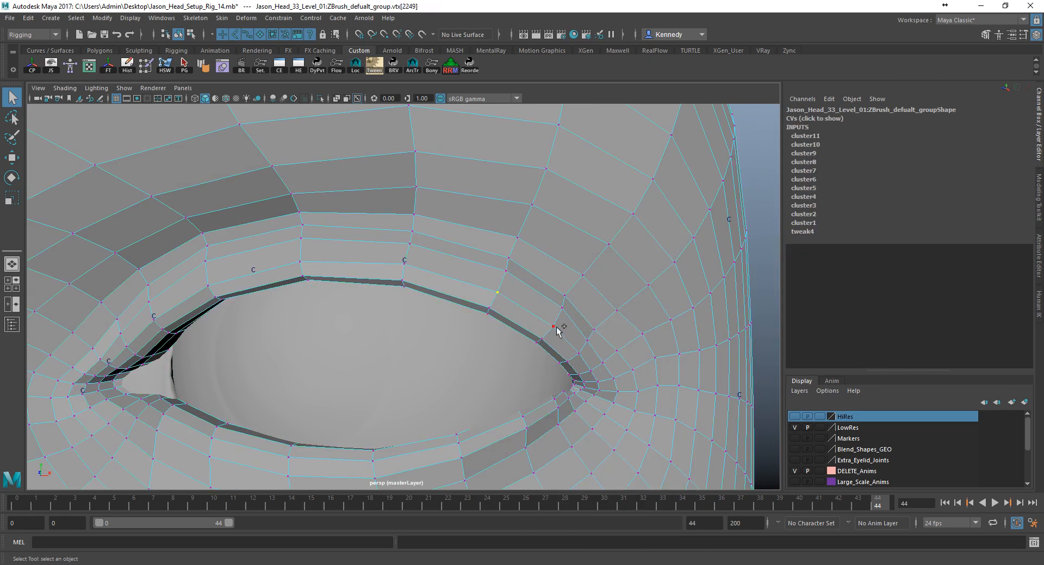
pyautogui.press('g')
# Create a cluster from the two neighbouring vertices at the outer end of the left upper eyelid, matching the marker there
pyautogui.click(560, 346)
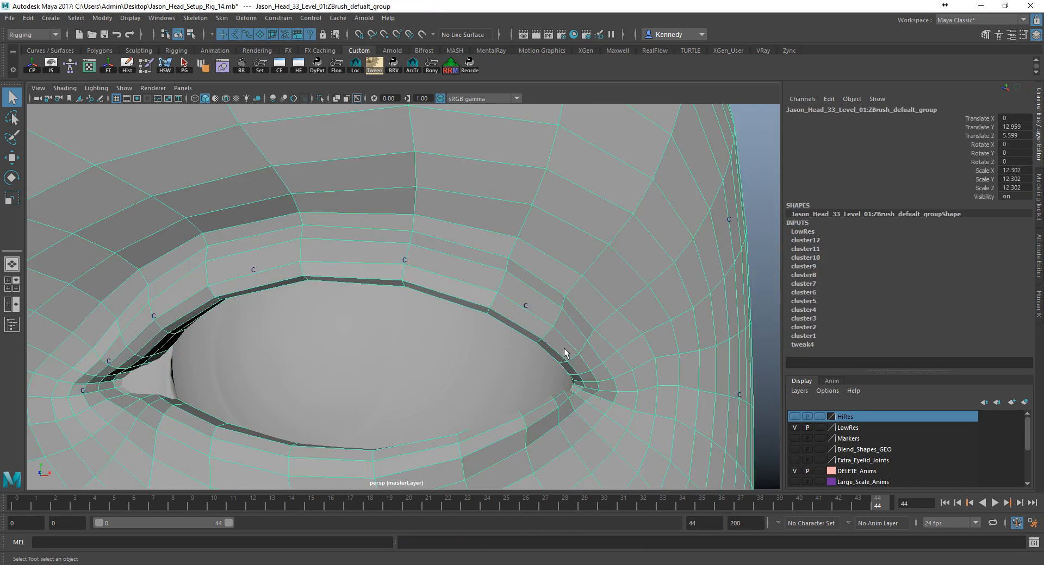
pyautogui.click(794, 438)
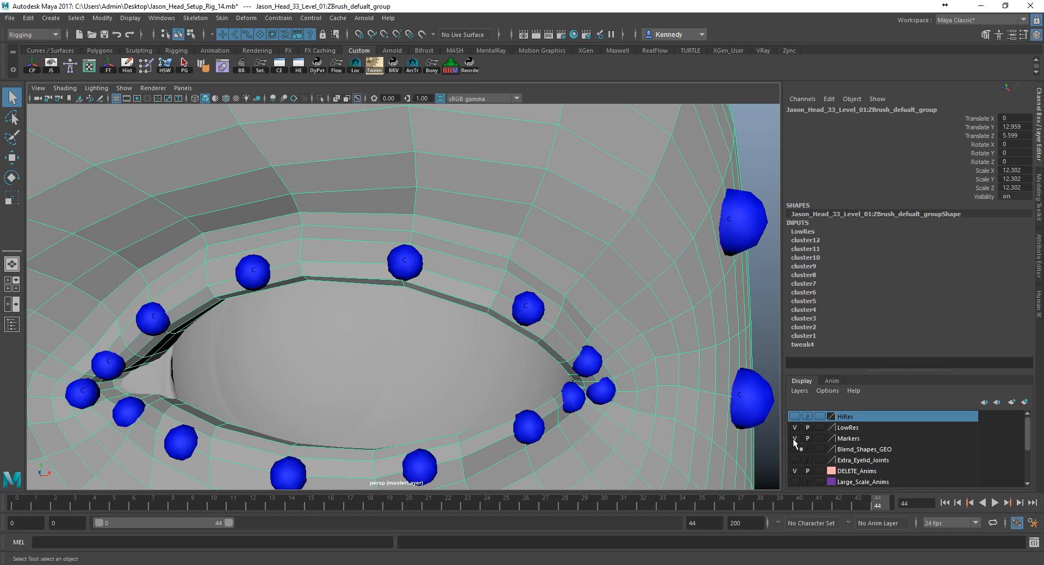
pyautogui.click(793, 438)
pyautogui.keyDown('alt'); pyautogui.moveTo(617, 355); pyautogui.dragTo(593, 349); pyautogui.keyUp('alt')
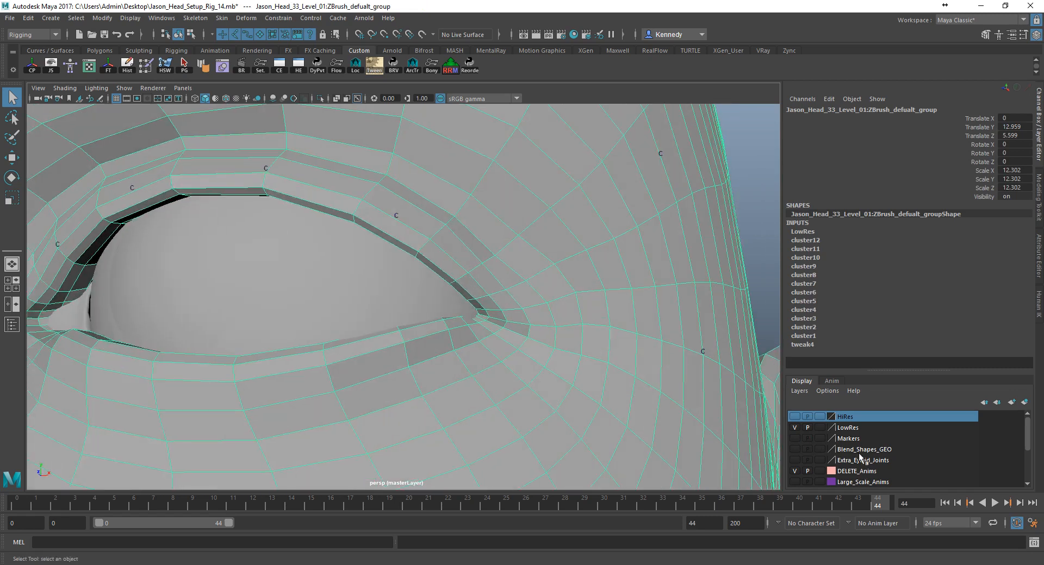
pyautogui.click(794, 439)
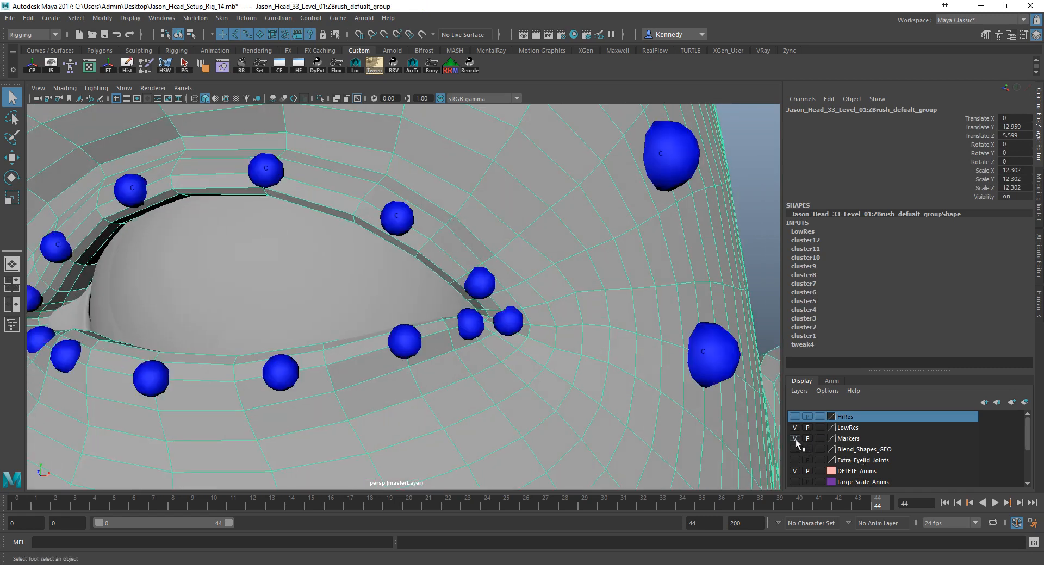
pyautogui.click(794, 439)
pyautogui.moveTo(556, 326); pyautogui.dragTo(499, 252, button='right')
pyautogui.click(467, 275)
pyautogui.click(468, 273)
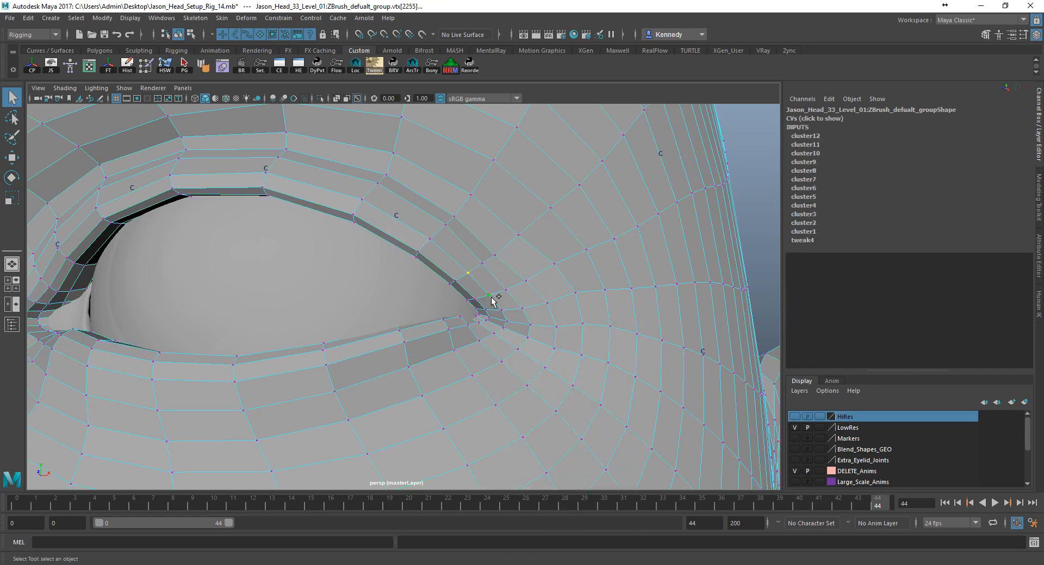
pyautogui.press('g')
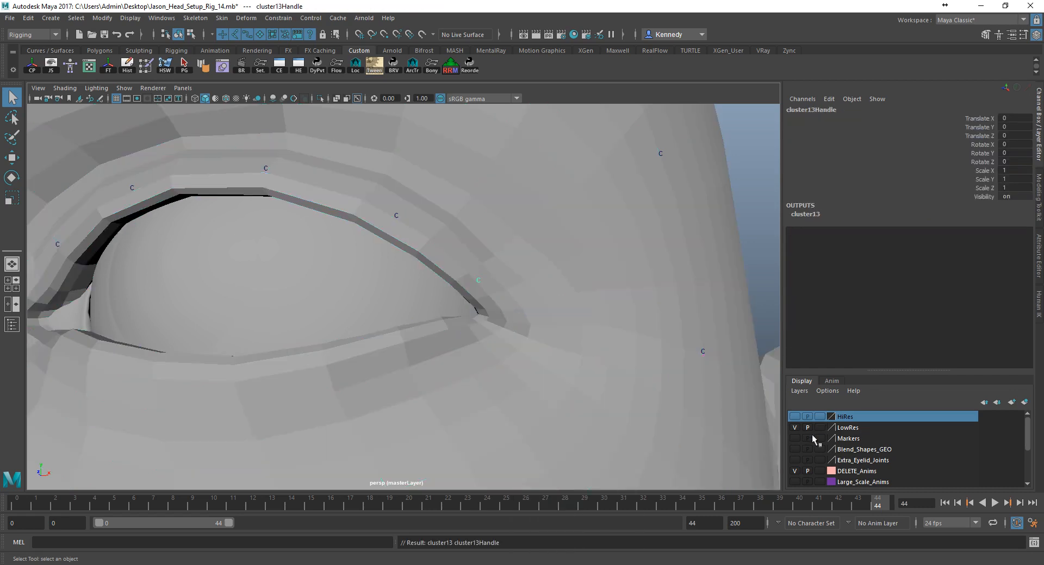
# Create a cluster on the single vertex at the outer corner of the left eye
pyautogui.click(794, 438)
pyautogui.click(795, 438)
pyautogui.click(511, 322)
pyautogui.moveTo(513, 252); pyautogui.dragTo(462, 253, button='right')
pyautogui.click(507, 319)
pyautogui.press('g')
# Create a cluster from the two neighbouring lower eyelid vertices closest to the inner corner of the left eye
pyautogui.keyDown('alt'); pyautogui.moveTo(454, 375); pyautogui.dragTo(456, 321); pyautogui.keyUp('alt')
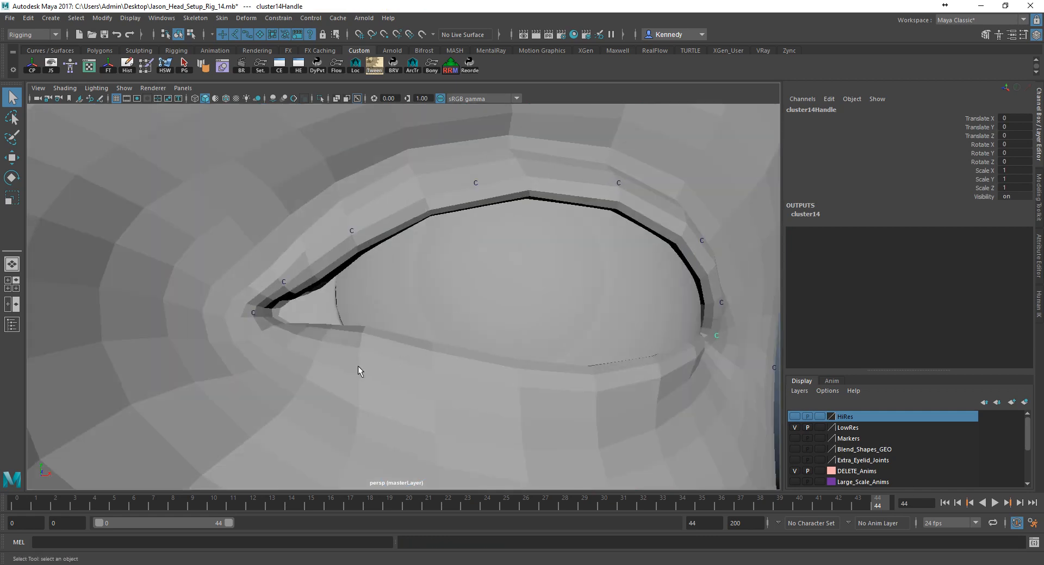
pyautogui.moveTo(370, 354); pyautogui.dragTo(312, 255, button='right')
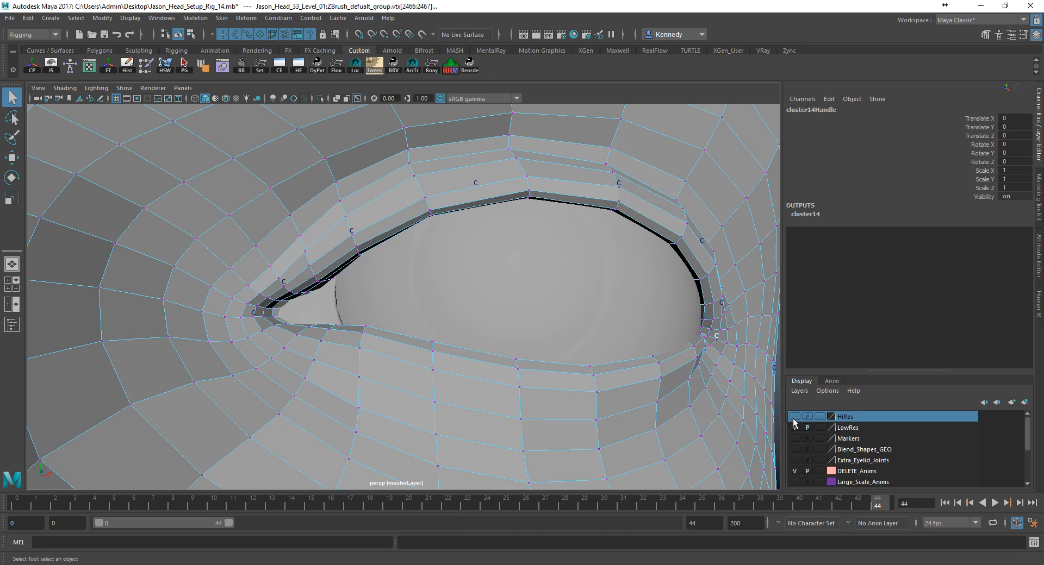
pyautogui.click(795, 436)
pyautogui.click(795, 437)
pyautogui.click(296, 335)
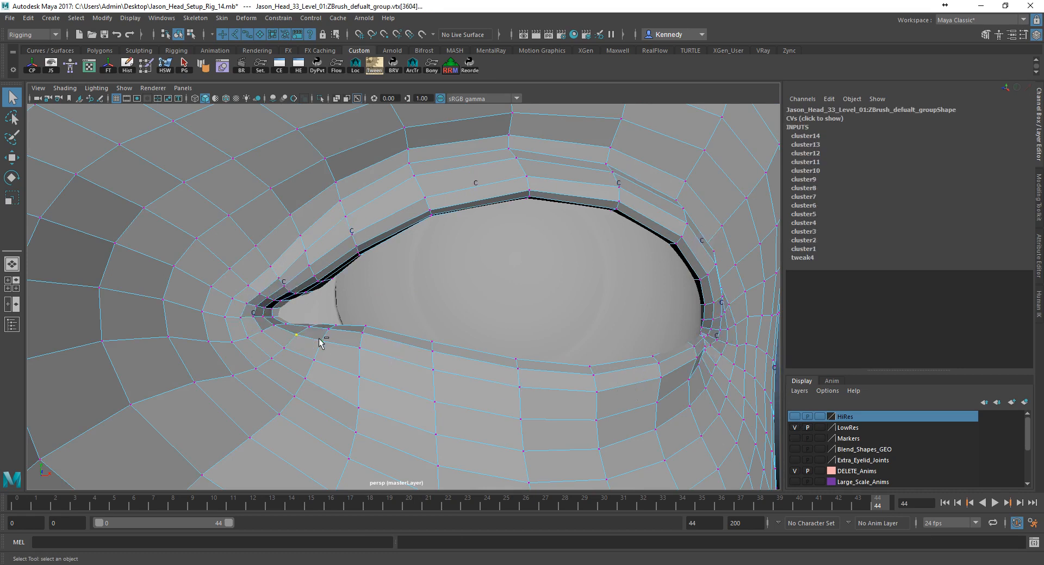
pyautogui.press('g')
# Create a cluster from the two lower eyelid vertices at the second marker out from the inner corner
pyautogui.moveTo(372, 356); pyautogui.dragTo(321, 253, button='right')
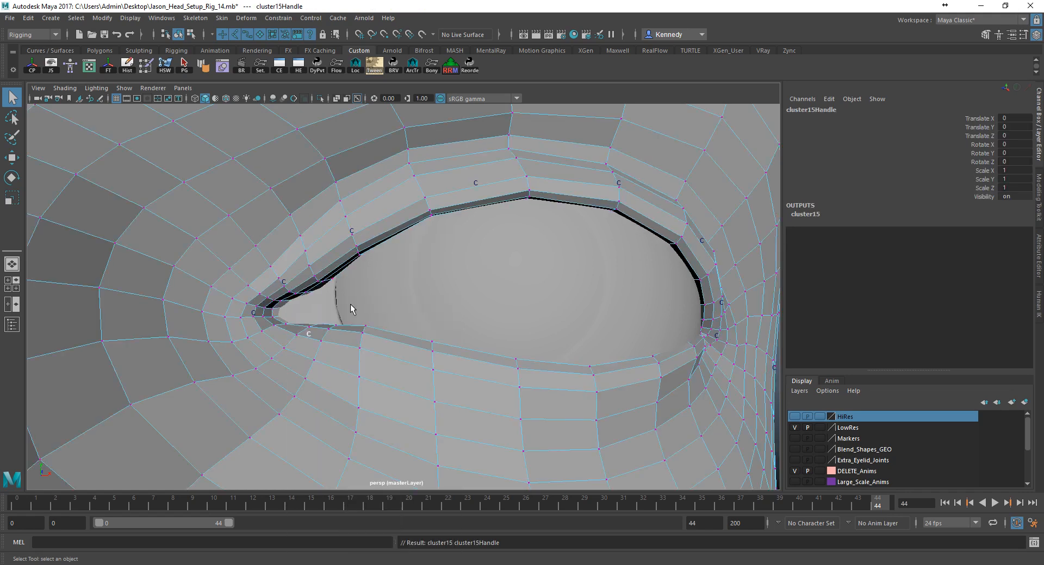
pyautogui.click(363, 357)
pyautogui.click(794, 437)
pyautogui.click(794, 438)
pyautogui.press('g')
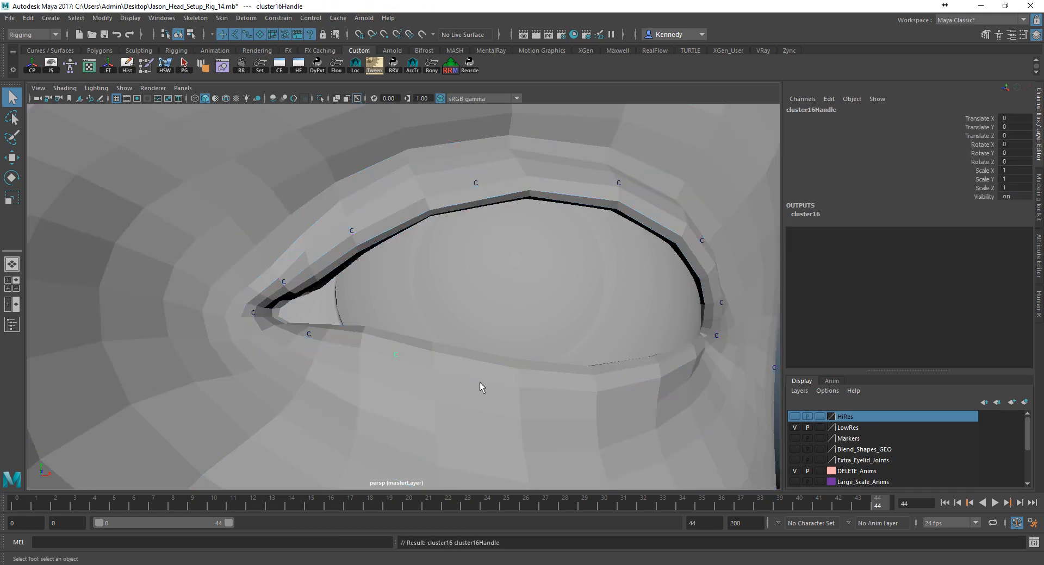
# Create a cluster on the single lower eyelid vertex at the marker near the middle of the lid
pyautogui.click(794, 438)
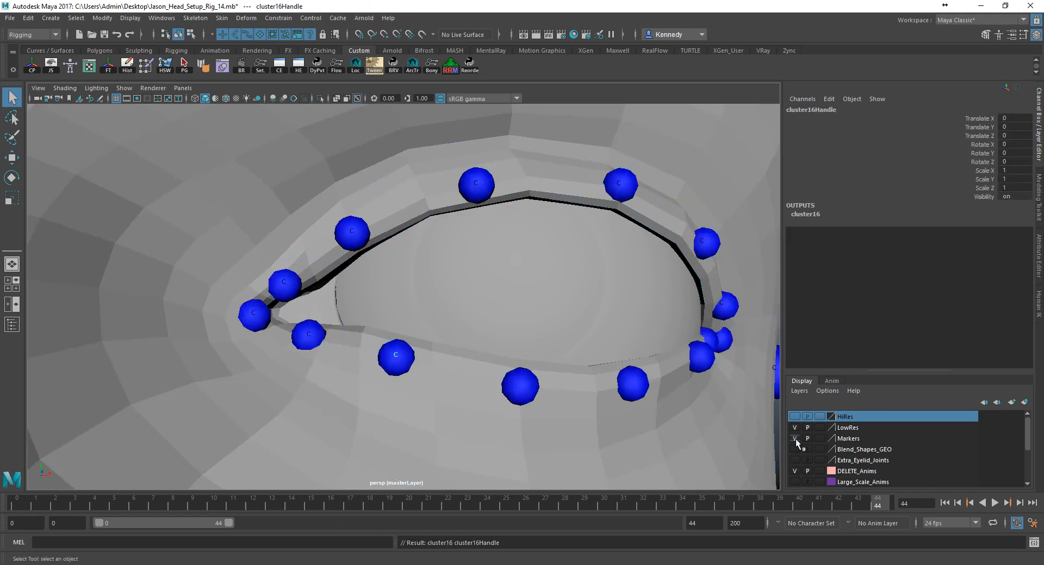
pyautogui.click(795, 438)
pyautogui.moveTo(565, 252); pyautogui.dragTo(507, 255, button='right')
pyautogui.click(519, 390)
pyautogui.press('g')
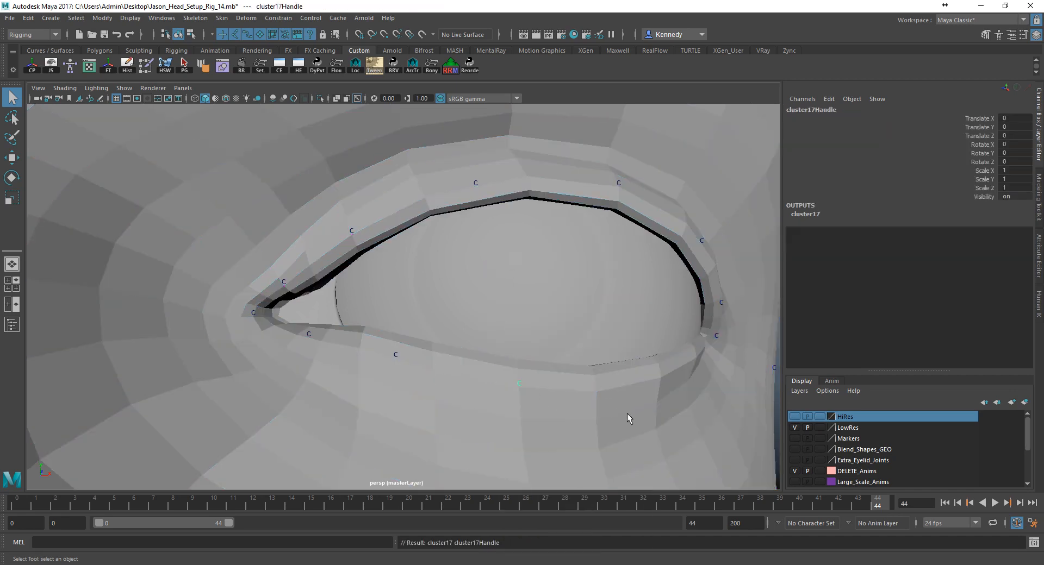
# Create a cluster from the two neighbouring lower eyelid vertices just outward of the lid's middle
pyautogui.keyDown('alt'); pyautogui.moveTo(627, 413); pyautogui.dragTo(595, 416); pyautogui.keyUp('alt')
pyautogui.click(548, 403)
pyautogui.moveTo(548, 403); pyautogui.dragTo(517, 256, button='right')
pyautogui.click(795, 438)
pyautogui.click(794, 438)
pyautogui.click(487, 389)
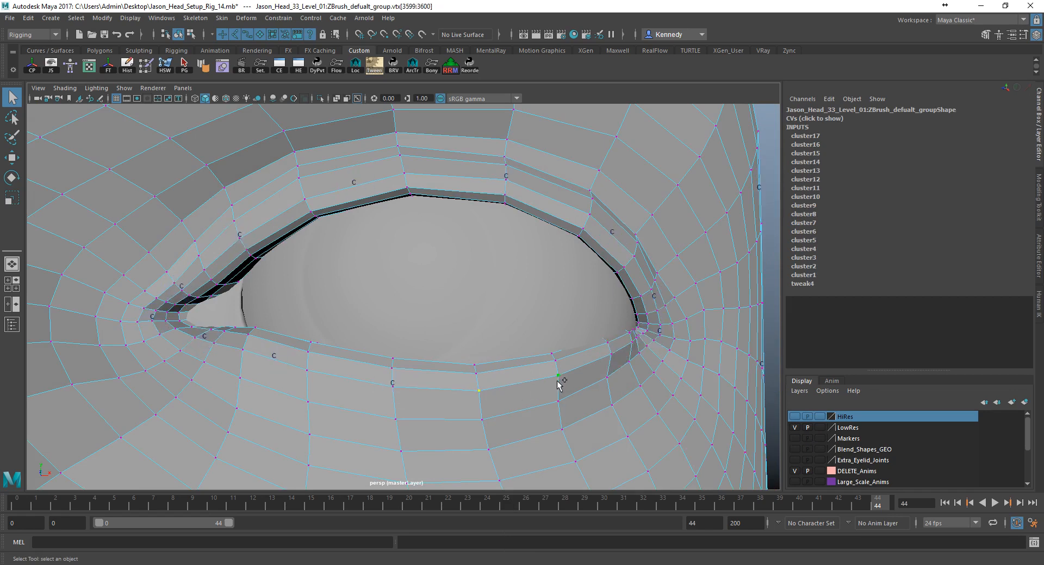
pyautogui.keyDown('shift'); pyautogui.click(560, 378); pyautogui.keyUp('shift')
pyautogui.press('g')
# Create a cluster on the single vertex on the outer part of the left lower eyelid
pyautogui.keyDown('alt'); pyautogui.moveTo(598, 398); pyautogui.dragTo(553, 386); pyautogui.keyUp('alt')
pyautogui.click(487, 381)
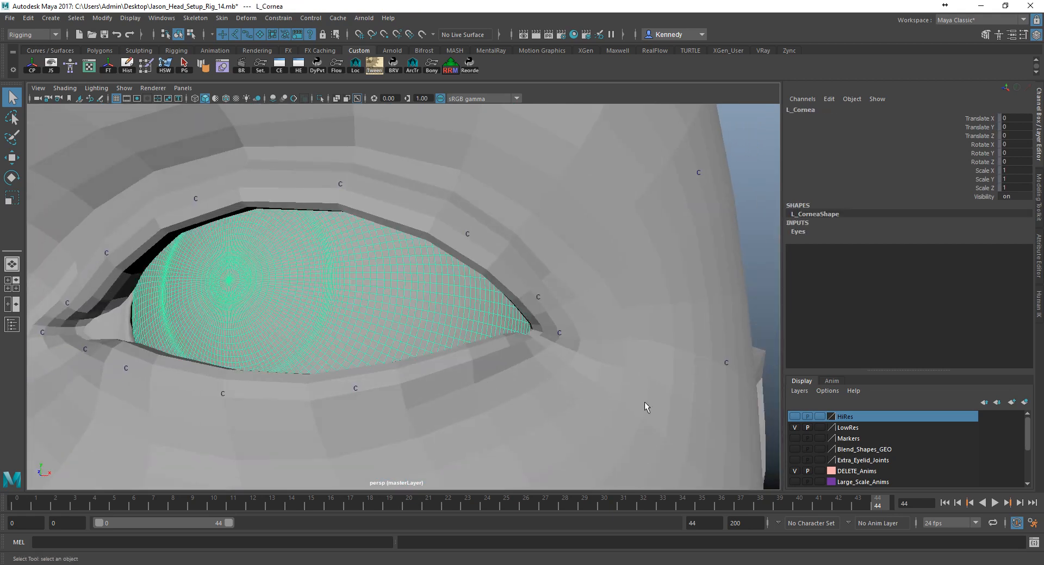
pyautogui.click(565, 446)
pyautogui.click(795, 438)
pyautogui.click(794, 438)
pyautogui.moveTo(471, 359); pyautogui.dragTo(438, 265, button='right')
pyautogui.click(473, 360)
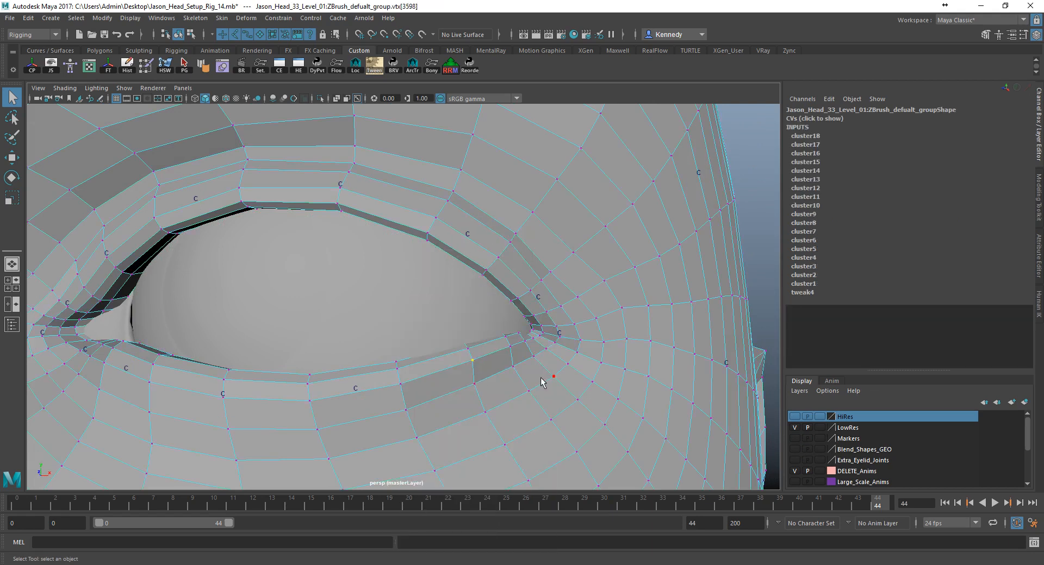
pyautogui.press('g')
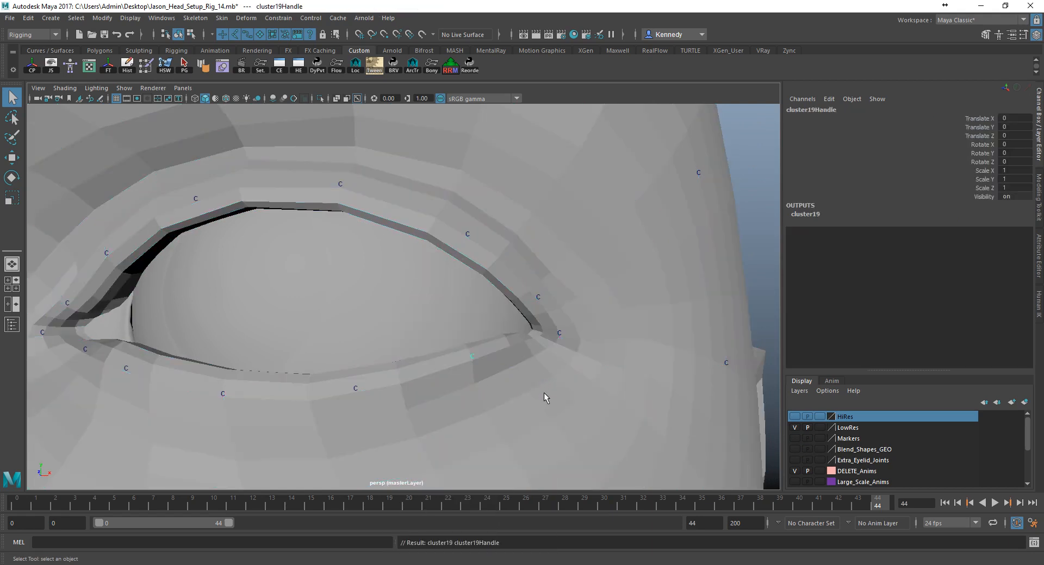
# Create a cluster on the single lower eyelid vertex at the last marker before the outer corner of the left eye
pyautogui.click(795, 438)
pyautogui.keyDown('alt'); pyautogui.moveTo(614, 383); pyautogui.dragTo(588, 360); pyautogui.keyUp('alt')
pyautogui.keyDown('alt'); pyautogui.moveTo(588, 360); pyautogui.dragTo(593, 371, button='right'); pyautogui.keyUp('alt')
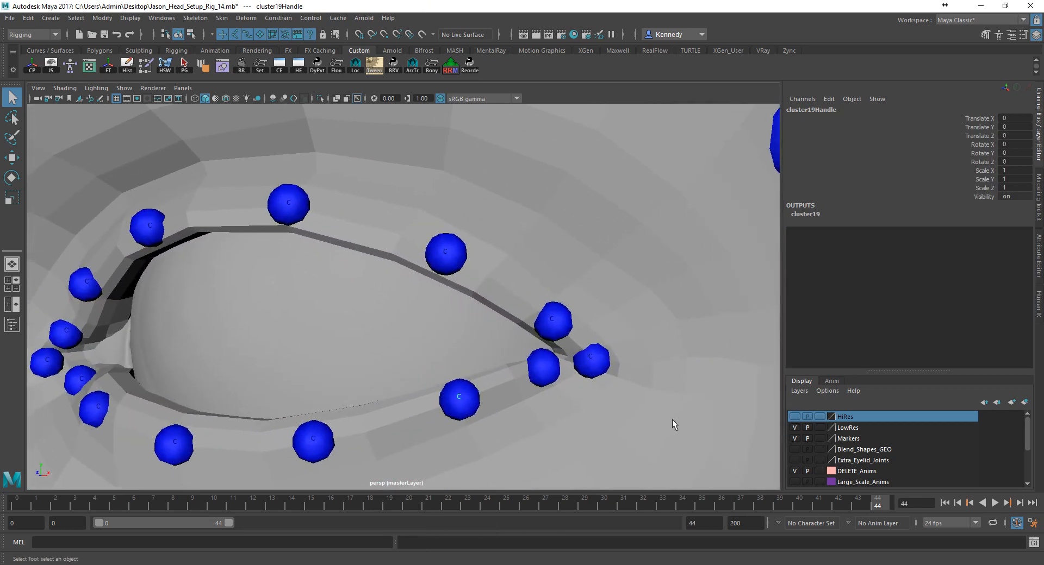
pyautogui.click(793, 438)
pyautogui.moveTo(539, 353); pyautogui.dragTo(490, 252, button='right')
pyautogui.keyDown('alt'); pyautogui.moveTo(571, 383); pyautogui.dragTo(538, 392); pyautogui.keyUp('alt')
pyautogui.hotkey('ctrl', 'z')
pyautogui.moveTo(458, 405); pyautogui.dragTo(403, 251, button='right')
pyautogui.click(457, 386)
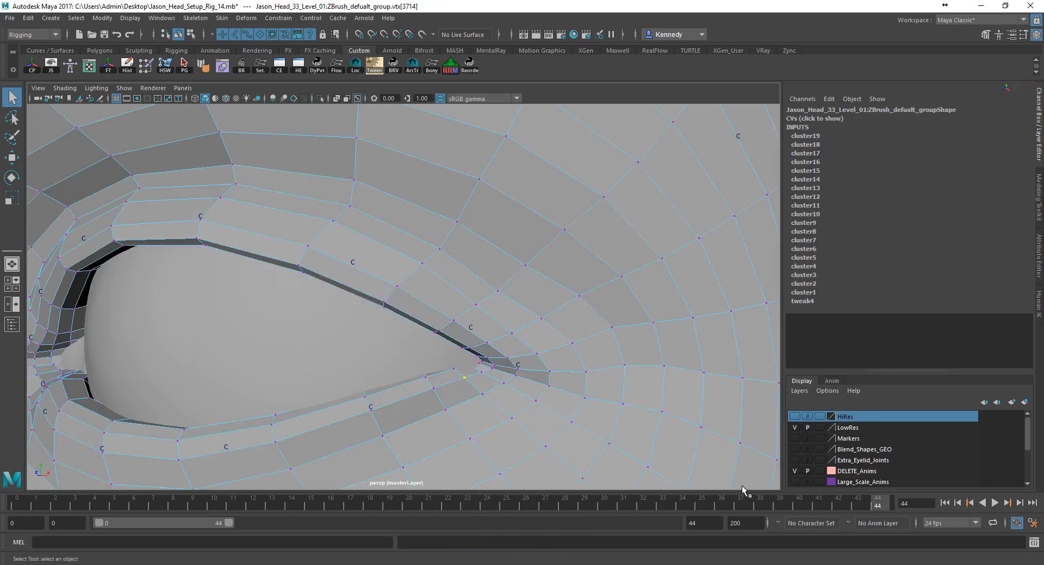
pyautogui.click(794, 438)
pyautogui.click(798, 438)
pyautogui.press('g')
# Examine the cluster placement around the left brow, temple and eyelids from several angles
pyautogui.keyDown('alt'); pyautogui.moveTo(125, 271); pyautogui.dragTo(155, 267); pyautogui.keyUp('alt')
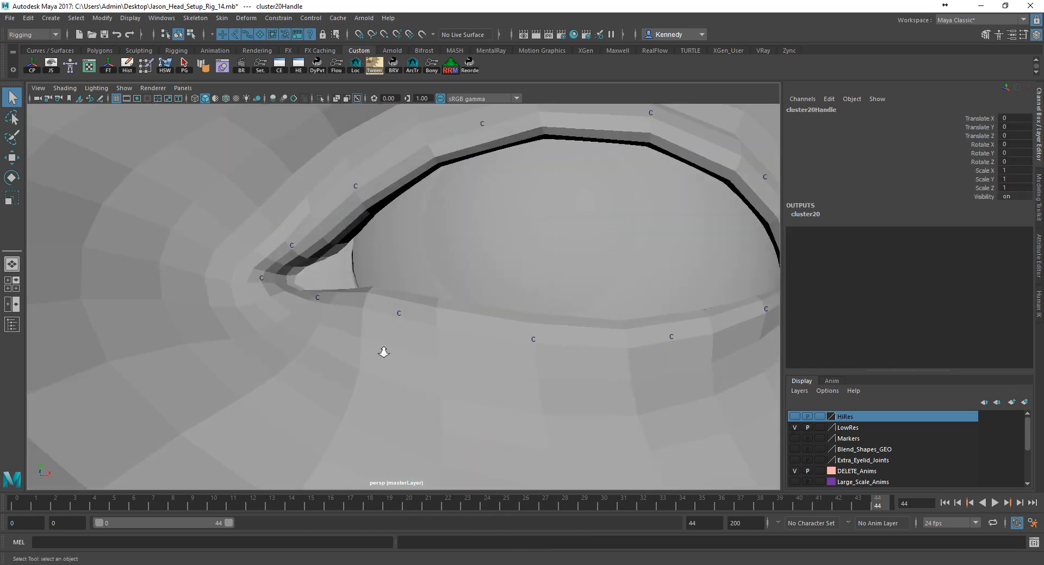
pyautogui.keyDown('alt'); pyautogui.moveTo(342, 338); pyautogui.dragTo(151, 331, button='right'); pyautogui.keyUp('alt')
pyautogui.keyDown('alt'); pyautogui.moveTo(215, 303); pyautogui.dragTo(220, 323); pyautogui.keyUp('alt')
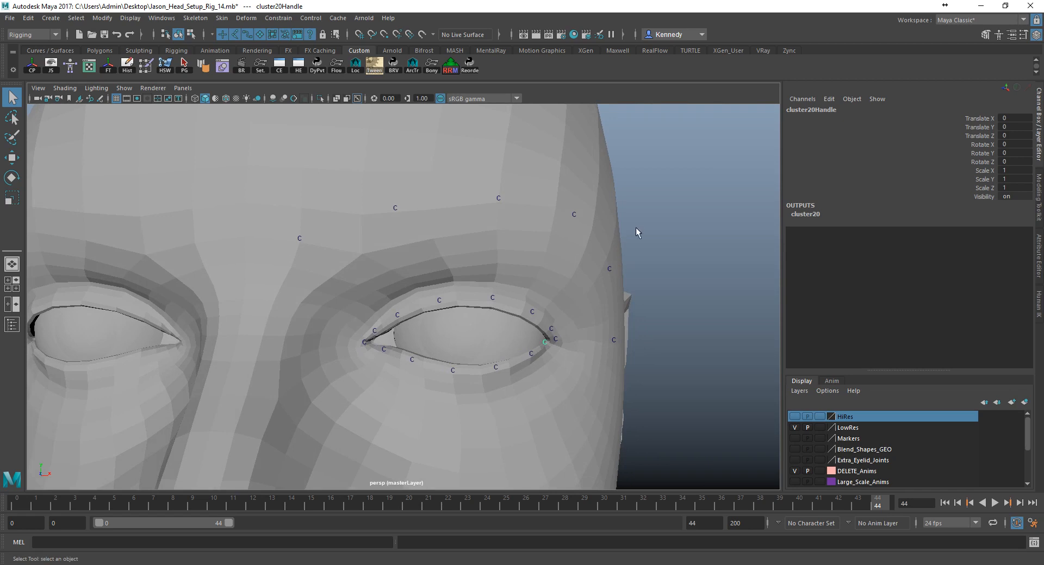
pyautogui.click(609, 331)
pyautogui.keyDown('alt'); pyautogui.moveTo(609, 331); pyautogui.dragTo(316, 389, button='right'); pyautogui.keyUp('alt')
pyautogui.keyDown('alt'); pyautogui.moveTo(315, 389); pyautogui.dragTo(321, 353, button='middle'); pyautogui.keyUp('alt')
pyautogui.keyDown('alt'); pyautogui.moveTo(321, 353); pyautogui.dragTo(320, 367); pyautogui.keyUp('alt')
pyautogui.keyDown('alt'); pyautogui.moveTo(321, 367); pyautogui.dragTo(435, 392, button='right'); pyautogui.keyUp('alt')
pyautogui.keyDown('alt'); pyautogui.moveTo(435, 392); pyautogui.dragTo(381, 382); pyautogui.keyUp('alt')
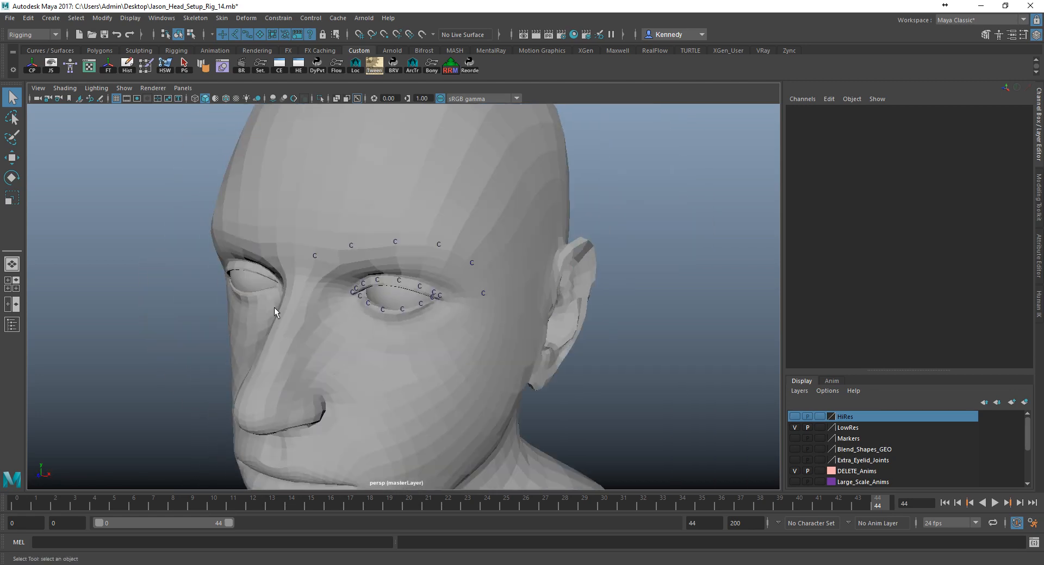
pyautogui.keyDown('alt'); pyautogui.moveTo(379, 319); pyautogui.dragTo(400, 299); pyautogui.keyUp('alt')
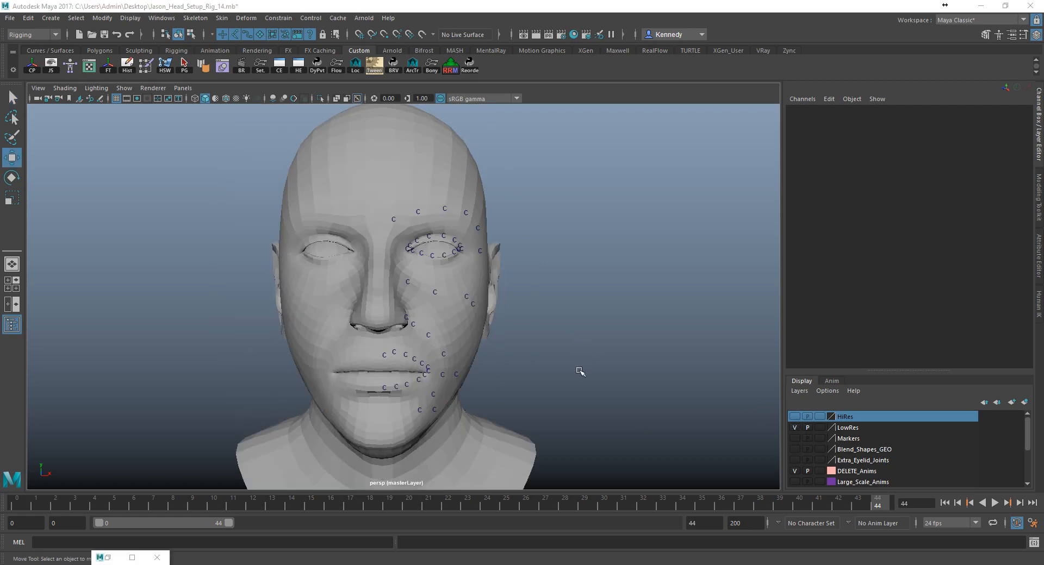
# Examine the full set of clusters across the left brow, eye, cheek, nose, mouth and chin
pyautogui.keyDown('alt'); pyautogui.moveTo(553, 353); pyautogui.dragTo(602, 289, button='middle'); pyautogui.keyUp('alt')
pyautogui.keyDown('alt'); pyautogui.moveTo(517, 274); pyautogui.dragTo(491, 265); pyautogui.keyUp('alt')
pyautogui.keyDown('alt'); pyautogui.moveTo(488, 257); pyautogui.dragTo(457, 301, button='middle'); pyautogui.keyUp('alt')
pyautogui.keyDown('alt'); pyautogui.moveTo(412, 296); pyautogui.dragTo(476, 288, button='right'); pyautogui.keyUp('alt')
pyautogui.moveTo(450, 260)
pyautogui.keyDown('alt'); pyautogui.mouseDown()
pyautogui.moveTo(418, 259)
pyautogui.moveTo(450, 254)
pyautogui.mouseUp(); pyautogui.keyUp('alt')
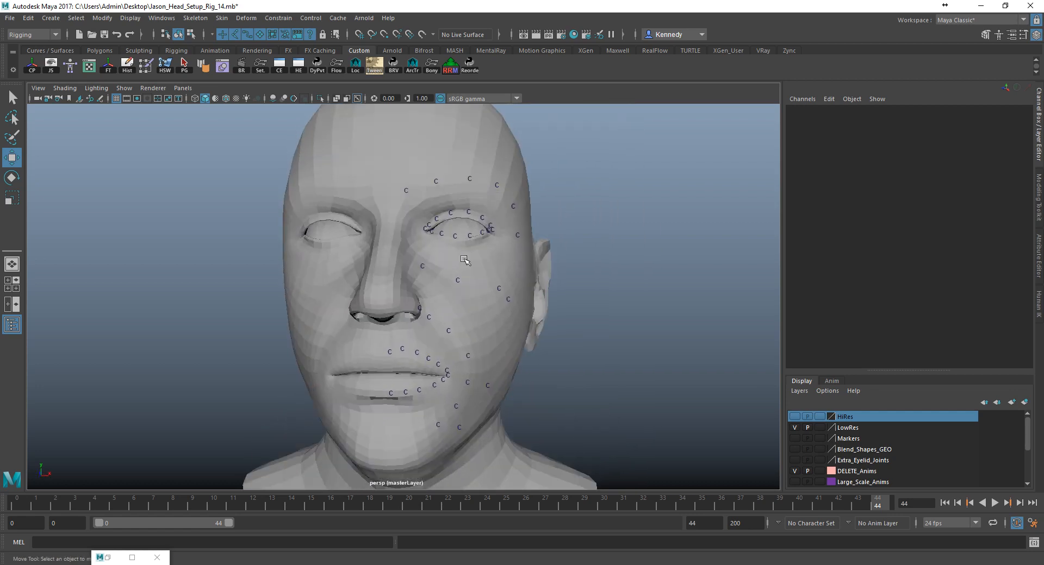
pyautogui.keyDown('alt'); pyautogui.moveTo(427, 282); pyautogui.dragTo(540, 247); pyautogui.keyUp('alt')
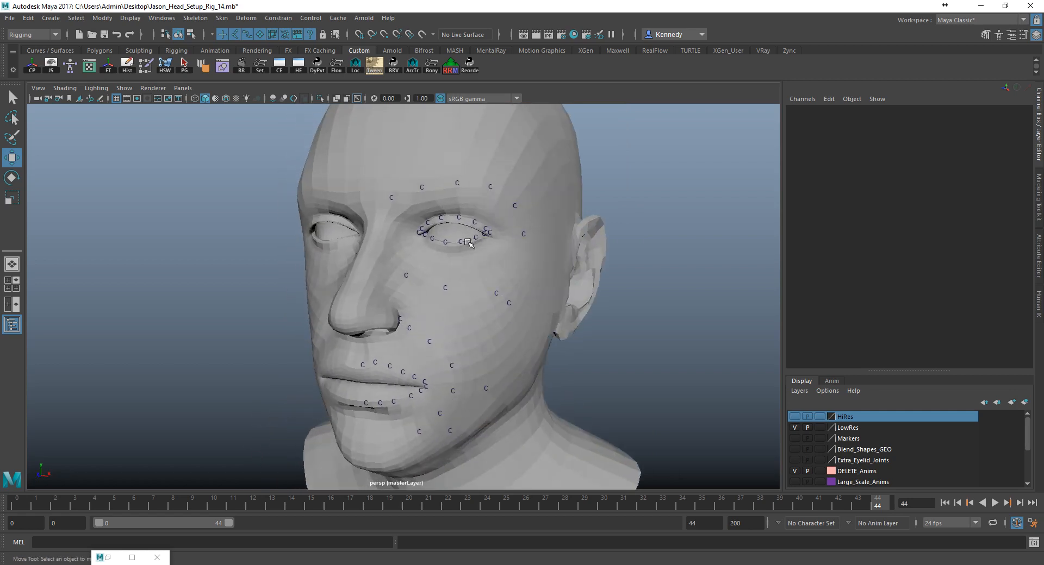
pyautogui.keyDown('alt'); pyautogui.moveTo(451, 284); pyautogui.dragTo(482, 289, button='right'); pyautogui.keyUp('alt')
pyautogui.keyDown('alt'); pyautogui.moveTo(451, 342); pyautogui.dragTo(454, 331); pyautogui.keyUp('alt')
pyautogui.keyDown('alt'); pyautogui.moveTo(454, 337); pyautogui.dragTo(444, 269, button='middle'); pyautogui.keyUp('alt')
pyautogui.keyDown('alt'); pyautogui.moveTo(444, 269); pyautogui.dragTo(481, 278); pyautogui.keyUp('alt')
pyautogui.click(468, 284)
pyautogui.keyDown('alt'); pyautogui.moveTo(496, 213); pyautogui.dragTo(461, 316, button='middle'); pyautogui.keyUp('alt')
pyautogui.keyDown('alt'); pyautogui.moveTo(487, 289); pyautogui.dragTo(397, 280, button='right'); pyautogui.keyUp('alt')
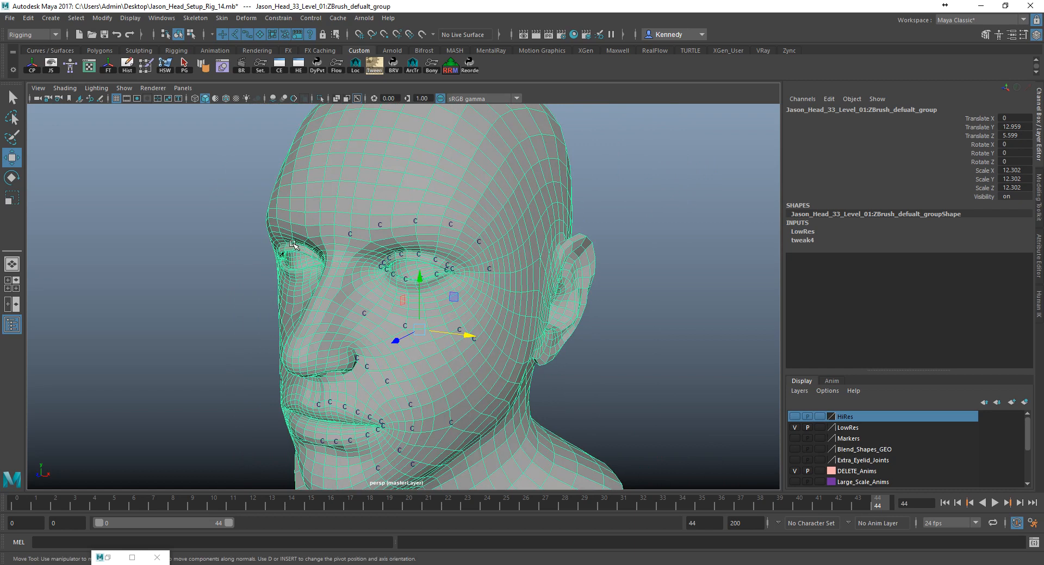
pyautogui.click(235, 237)
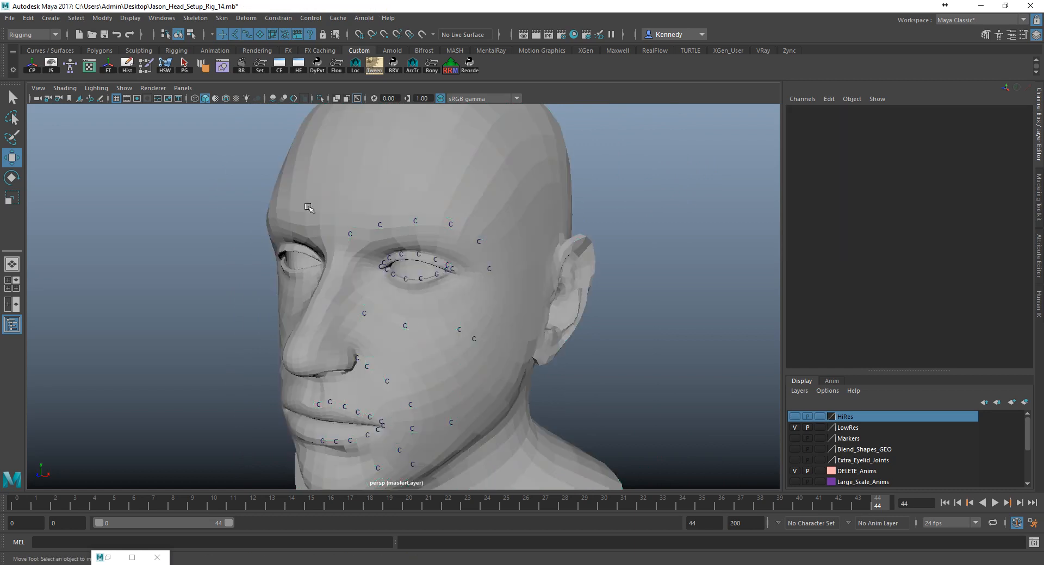
# Create a soccer ball polygon primitive, move it to about 15.94 in X and raise it beside the head
pyautogui.click(75, 19)
pyautogui.moveTo(63, 21)
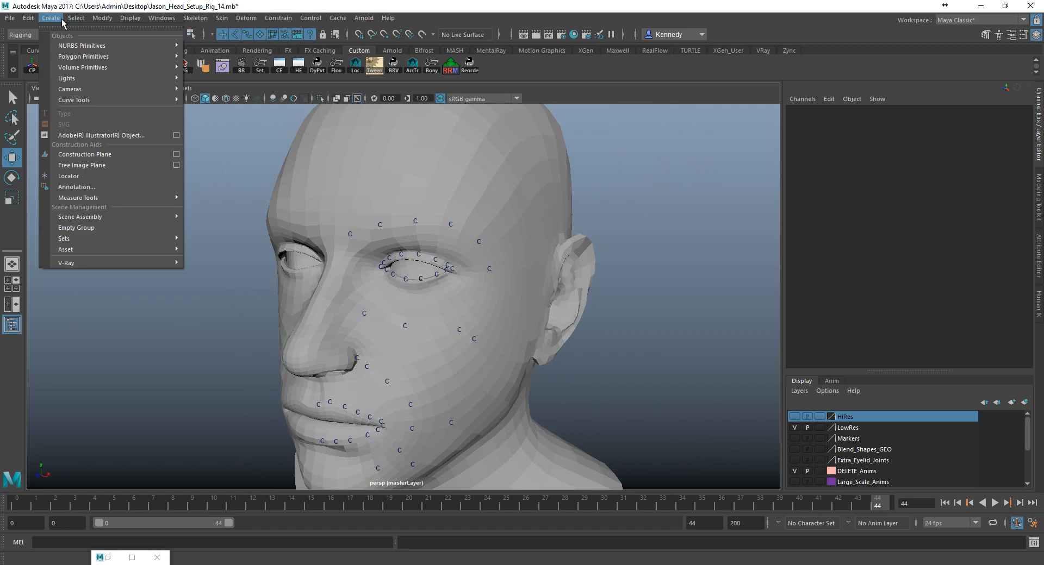
pyautogui.moveTo(81, 56)
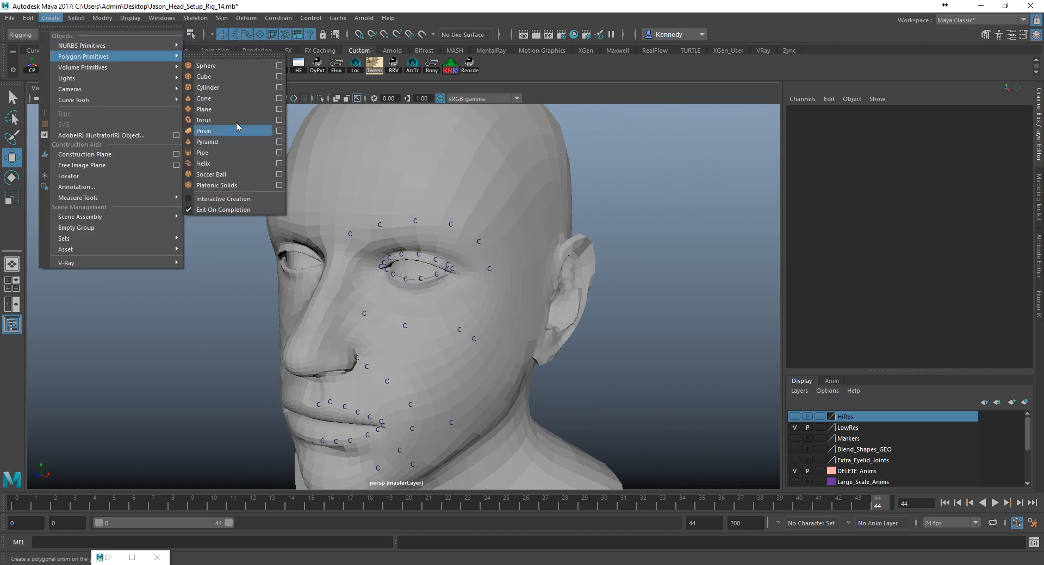
pyautogui.click(237, 175)
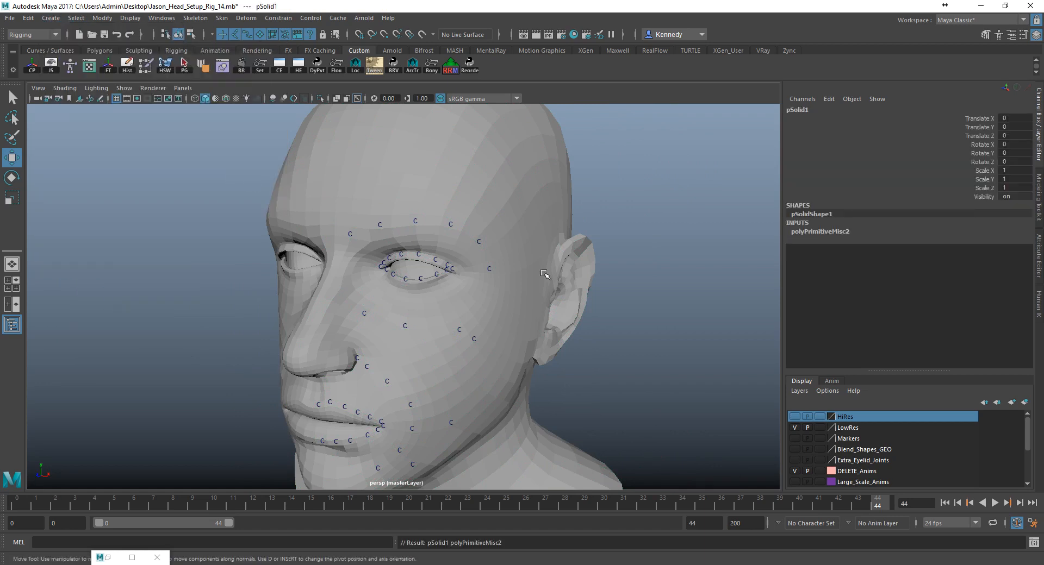
pyautogui.scroll(-5, 198, 233)
pyautogui.moveTo(468, 444); pyautogui.dragTo(543, 456)
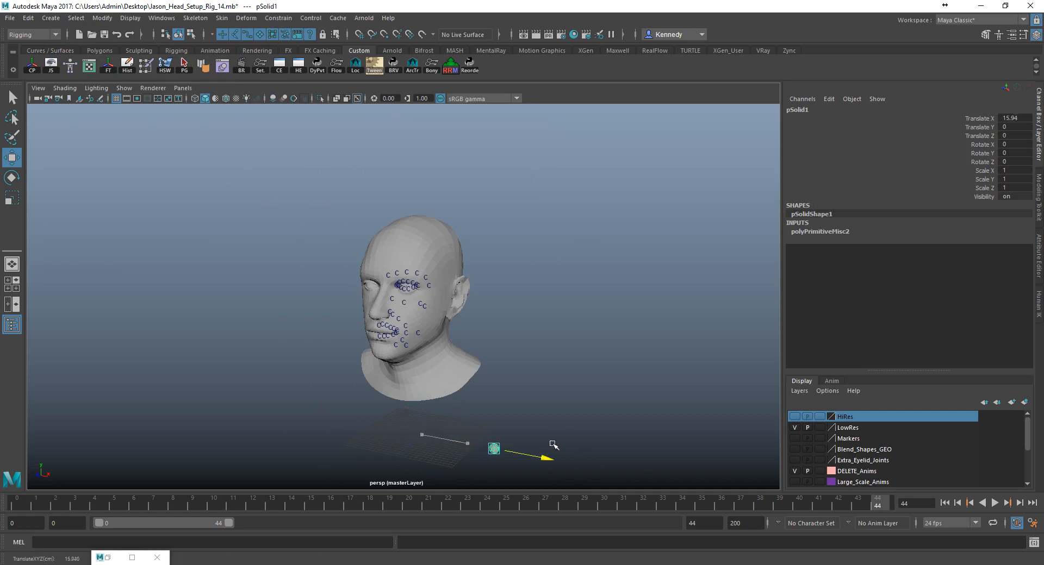
pyautogui.moveTo(495, 393); pyautogui.dragTo(496, 278)
# Scale the soccer ball uniformly to 0.366 in X, Y and Z
pyautogui.keyDown('alt'); pyautogui.moveTo(479, 278); pyautogui.dragTo(511, 283); pyautogui.keyUp('alt')
pyautogui.keyDown('alt'); pyautogui.moveTo(513, 286); pyautogui.dragTo(753, 326, button='right'); pyautogui.keyUp('alt')
pyautogui.keyDown('alt'); pyautogui.moveTo(463, 278); pyautogui.dragTo(443, 280, button='middle'); pyautogui.keyUp('alt')
pyautogui.keyDown('alt'); pyautogui.moveTo(443, 280); pyautogui.dragTo(555, 294, button='right'); pyautogui.keyUp('alt')
pyautogui.moveTo(1006, 171); pyautogui.dragTo(1014, 189)
pyautogui.write('366')
pyautogui.press('Return')
pyautogui.keyDown('alt'); pyautogui.moveTo(523, 293); pyautogui.dragTo(534, 299); pyautogui.keyUp('alt')
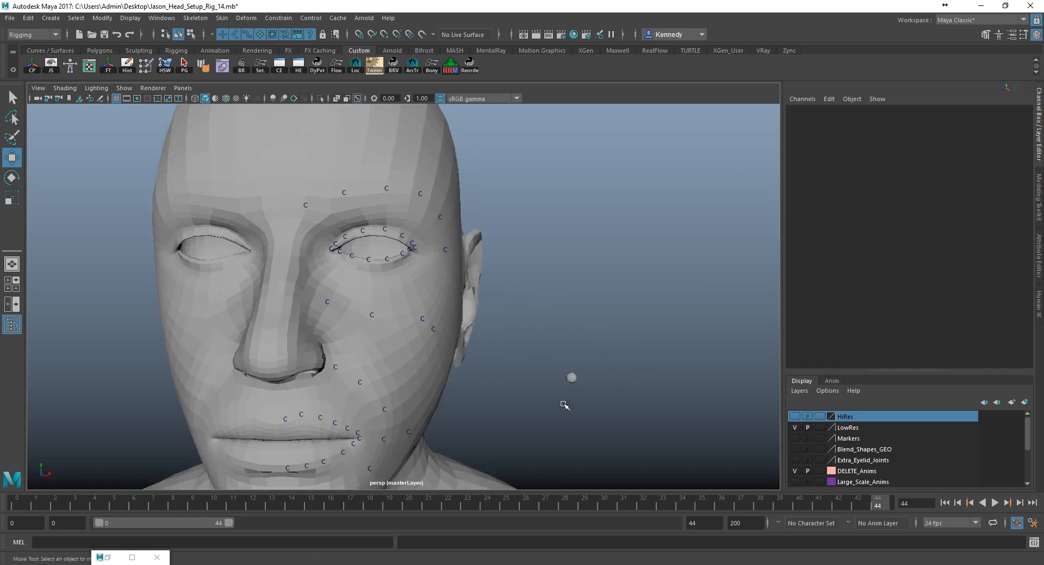
# Move the small soccer ball forward beside the face, to about 12.75 in Z
pyautogui.keyDown('alt'); pyautogui.moveTo(592, 389); pyautogui.dragTo(547, 418); pyautogui.keyUp('alt')
pyautogui.moveTo(660, 396); pyautogui.dragTo(494, 478)
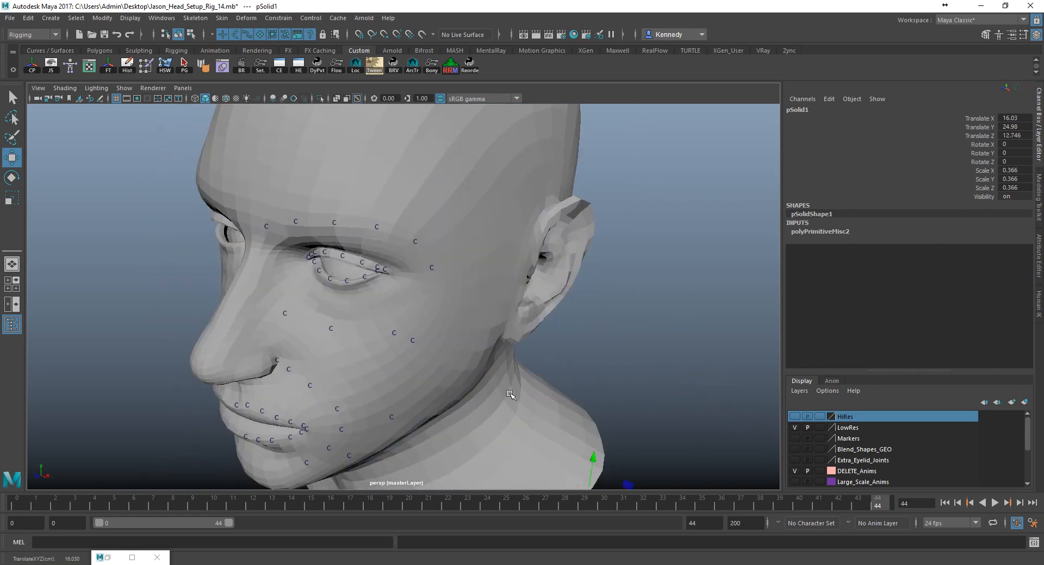
pyautogui.keyDown('alt'); pyautogui.moveTo(514, 436); pyautogui.dragTo(568, 266, button='middle'); pyautogui.keyUp('alt')
pyautogui.keyDown('alt'); pyautogui.moveTo(594, 248); pyautogui.dragTo(497, 270); pyautogui.keyUp('alt')
# Assign the existing M_Face_Markers_Blue material to the small soccer ball from the Hypershade, and minimize that window
pyautogui.click(124, 87)
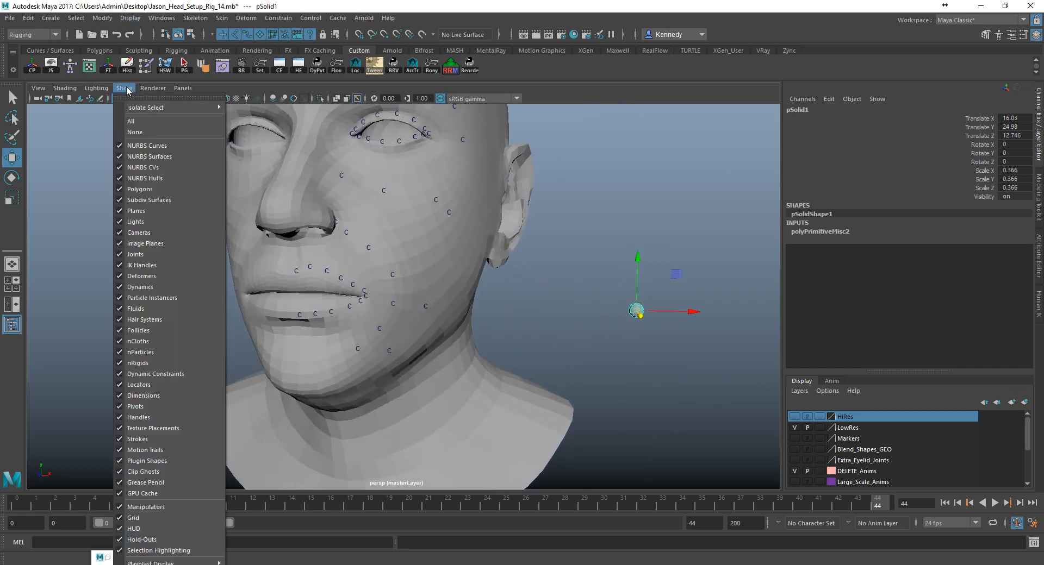
pyautogui.click(127, 88)
pyautogui.click(561, 34)
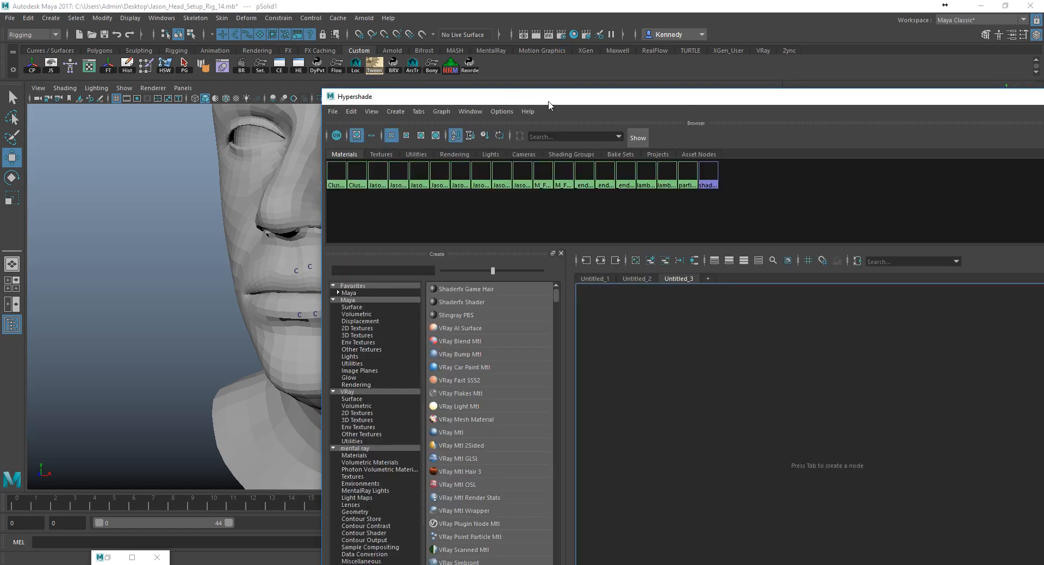
pyautogui.moveTo(463, 98); pyautogui.dragTo(1043, 116)
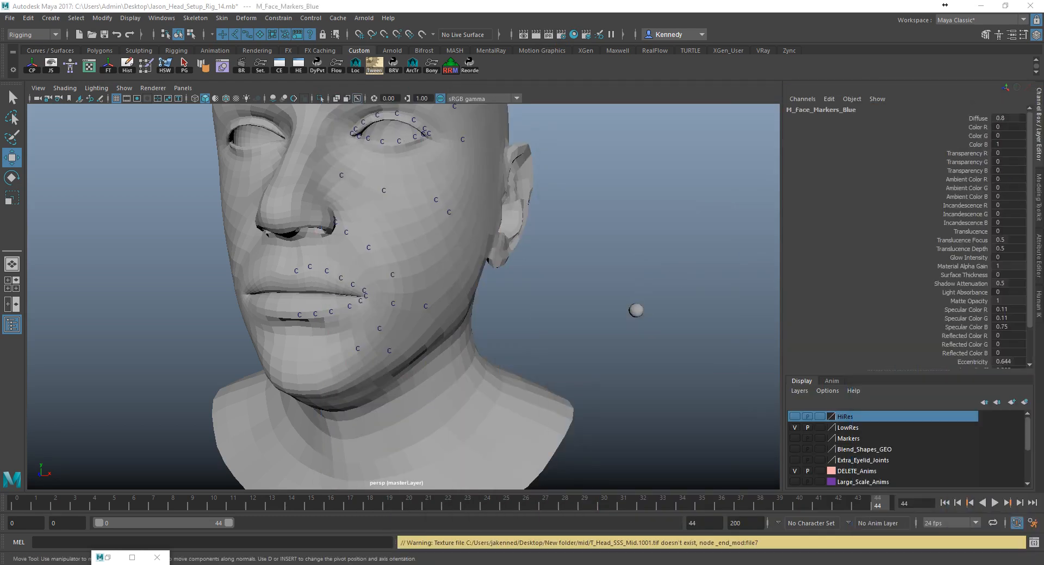
pyautogui.moveTo(1043, 256); pyautogui.dragTo(637, 309, button='middle')
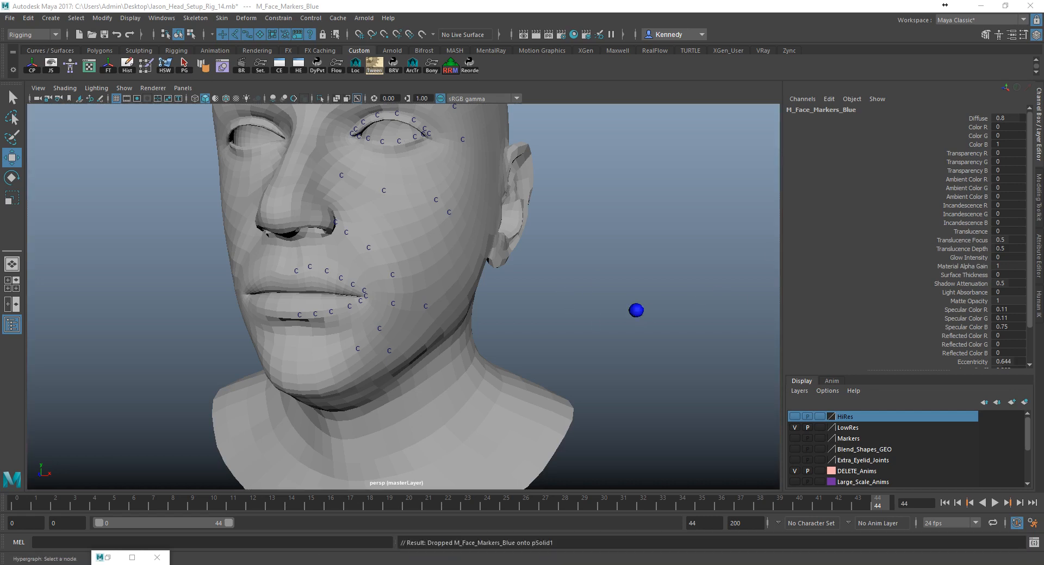
pyautogui.moveTo(1043, 70); pyautogui.dragTo(263, 14)
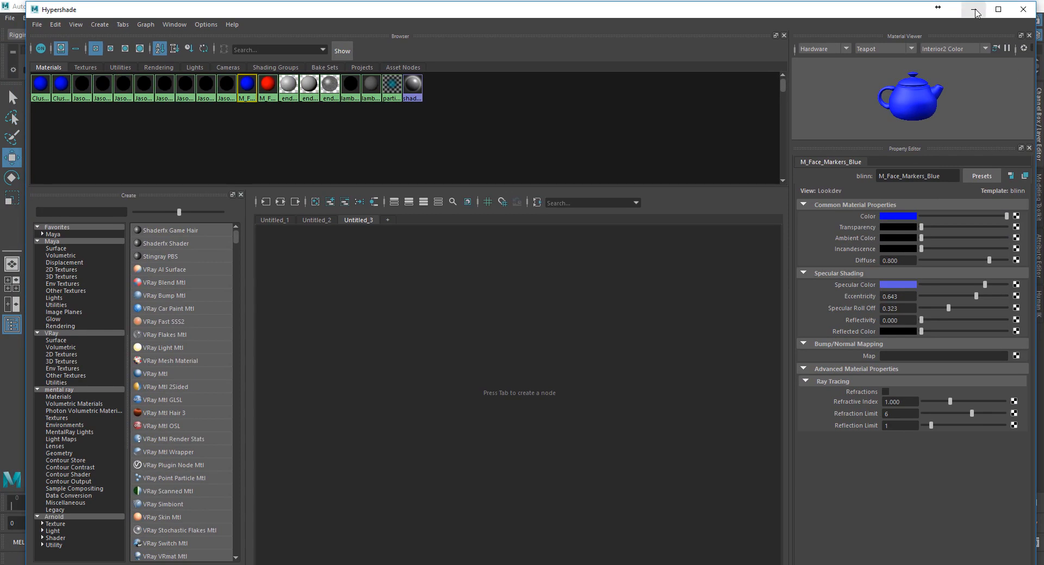
pyautogui.click(977, 11)
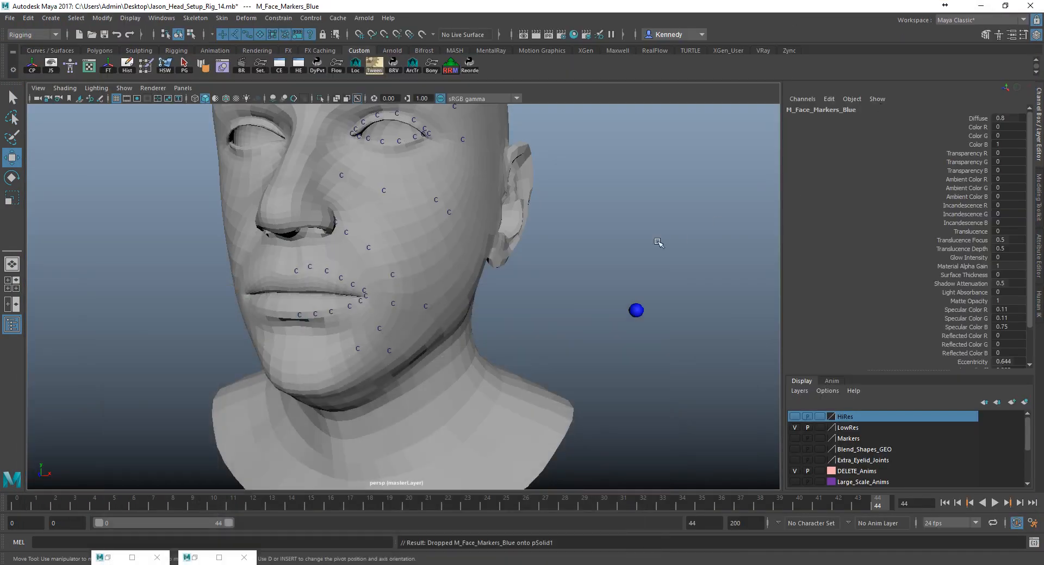
# Hide the LowRes head layer and move the blue ball closer to the eye clusters, to about 11.06, 33.26, 13.17
pyautogui.keyDown('alt'); pyautogui.moveTo(568, 180); pyautogui.dragTo(567, 298, button='middle'); pyautogui.keyUp('alt')
pyautogui.scroll(2, 567, 298)
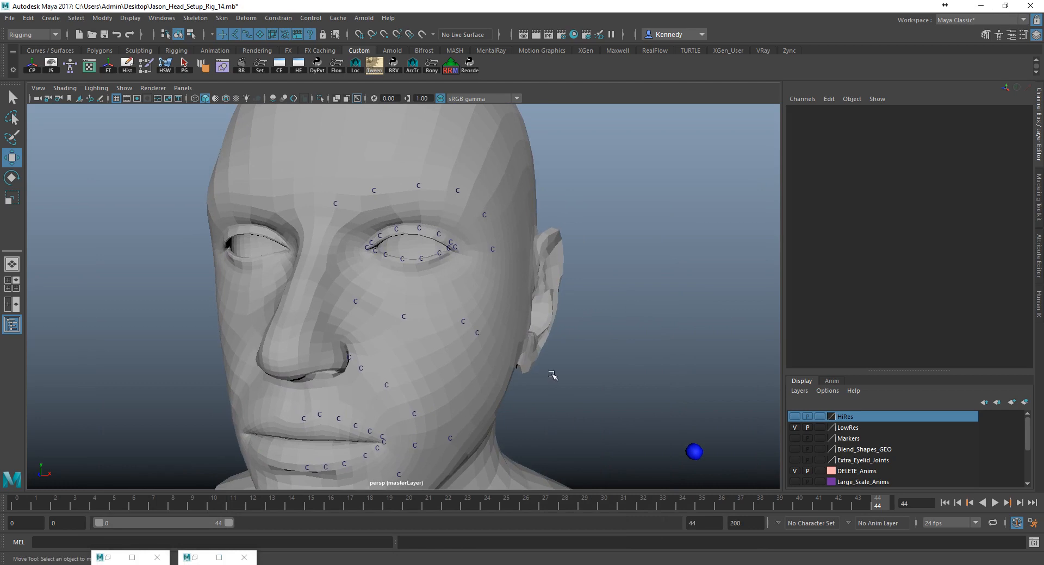
pyautogui.click(794, 427)
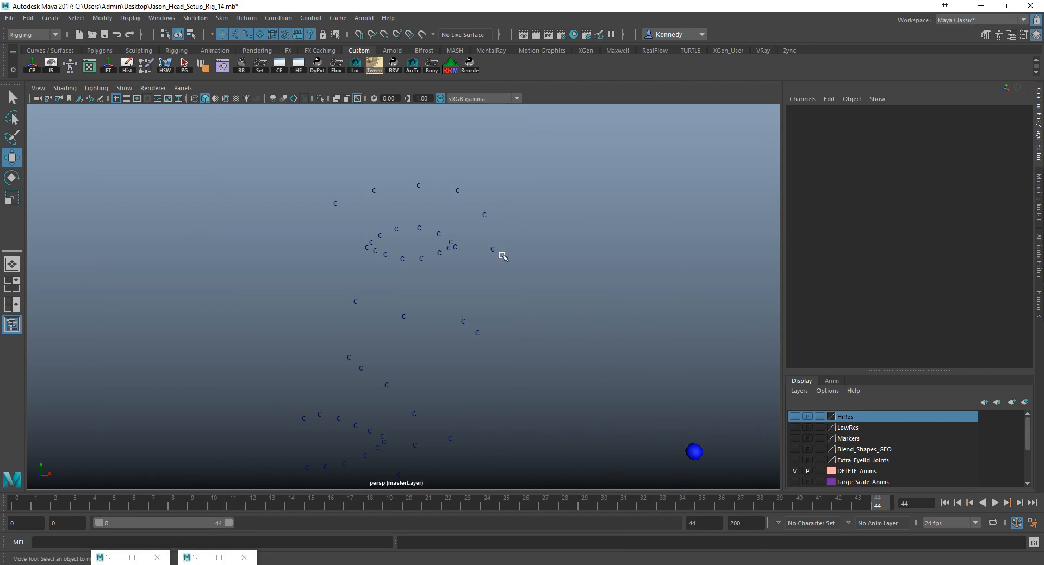
pyautogui.moveTo(687, 447); pyautogui.dragTo(581, 262)
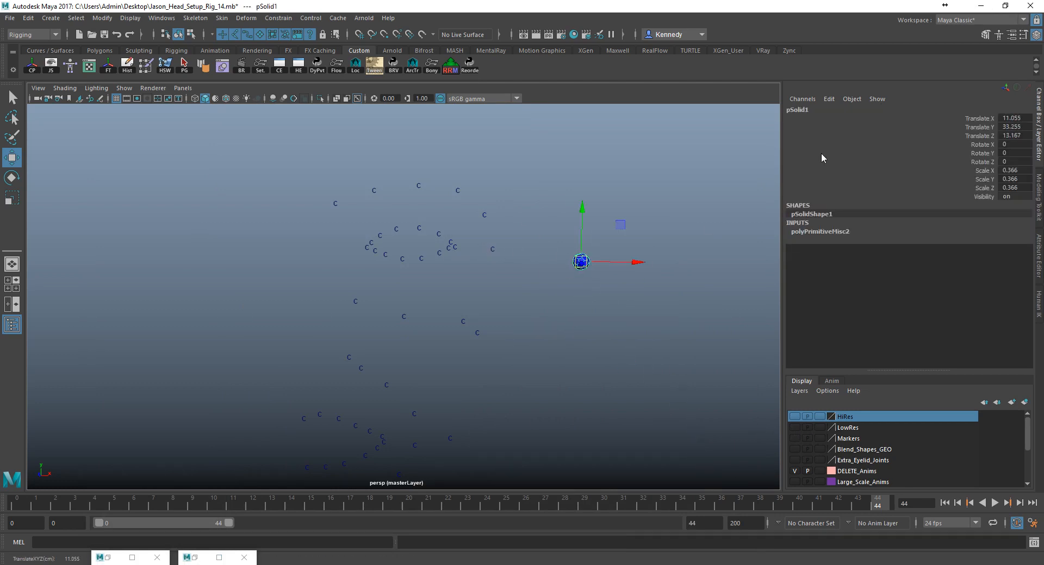
# Rename the blue ball as L_MRK and deselect it
pyautogui.doubleClick(794, 109)
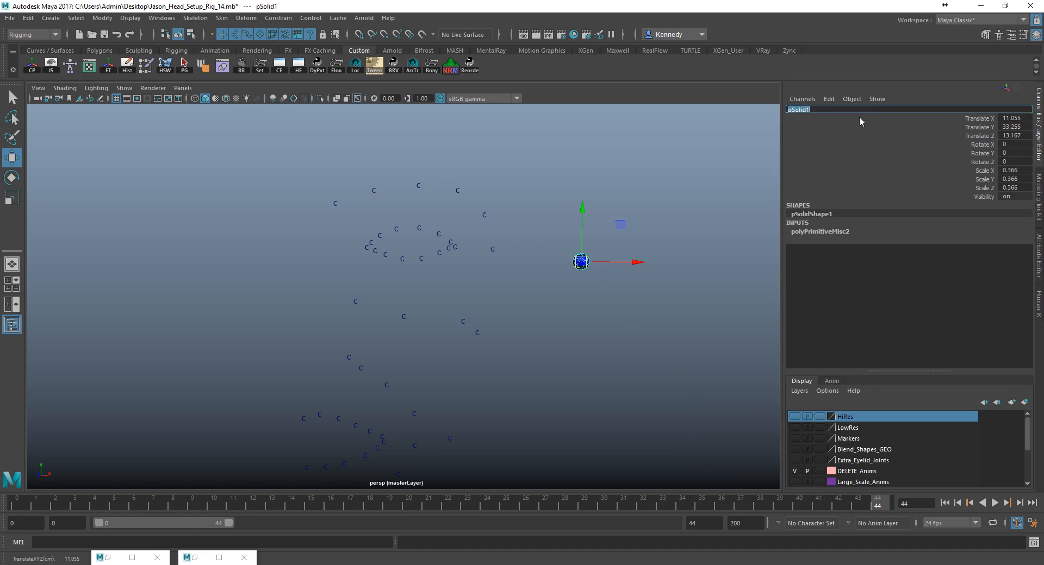
pyautogui.write('L_MRK')
pyautogui.press('Return')
pyautogui.click(643, 177)
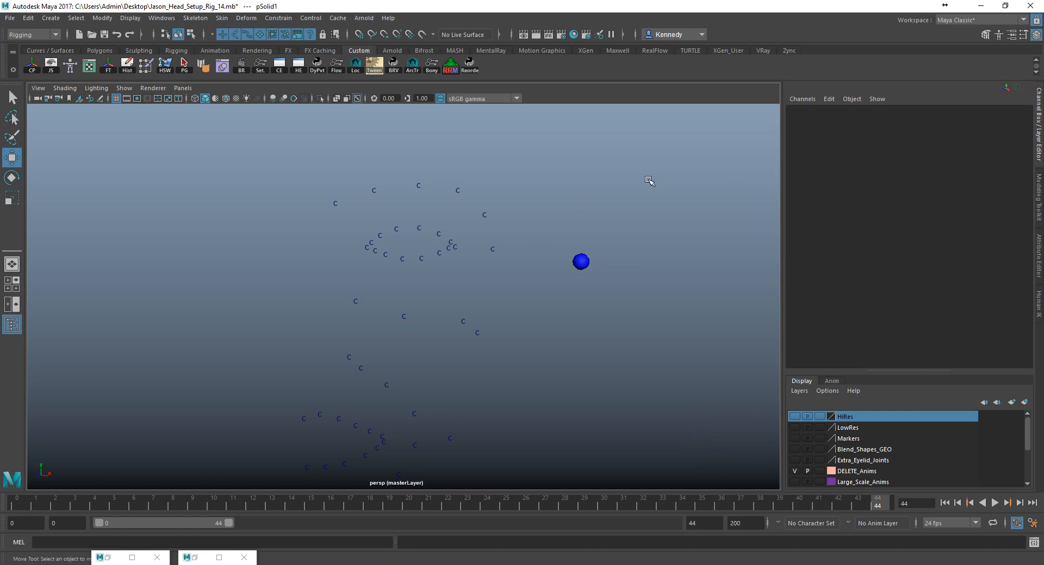
# Duplicate the L_MRK ball and snap the copy onto the outermost cluster beside the outer eye corner
pyautogui.click(582, 262)
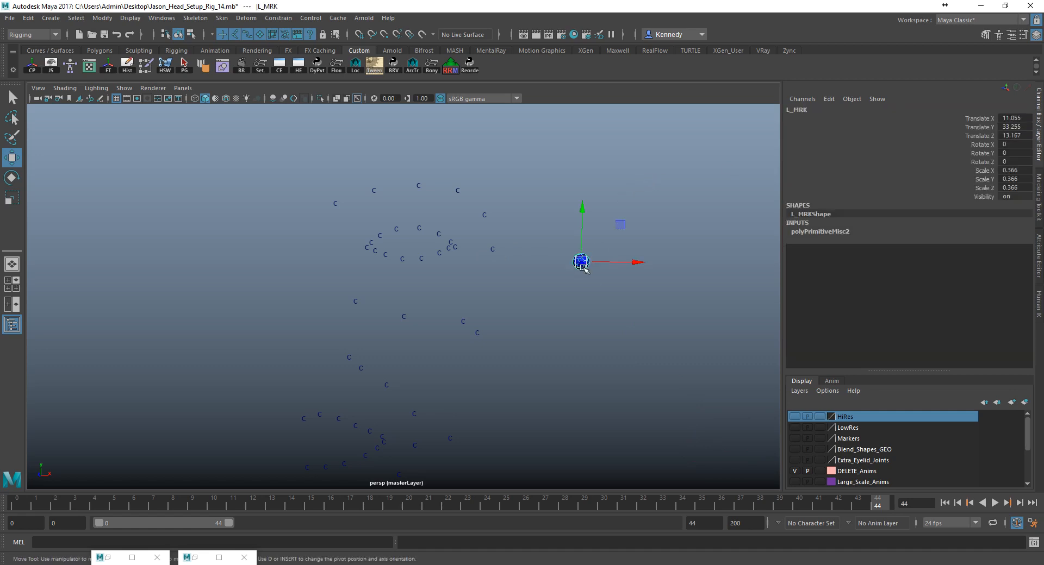
pyautogui.scroll(3, 553, 273)
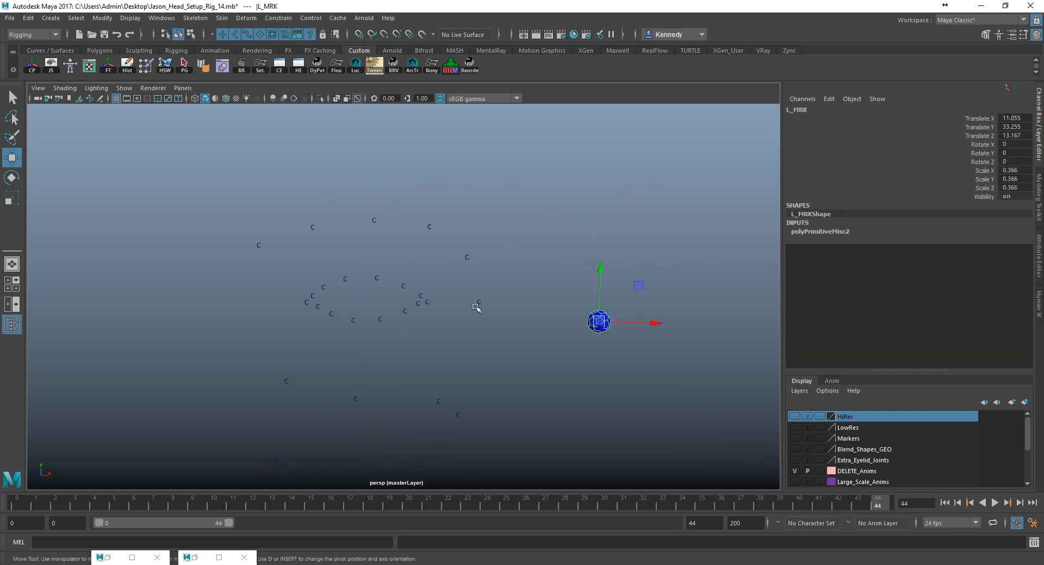
pyautogui.scroll(2, 570, 316)
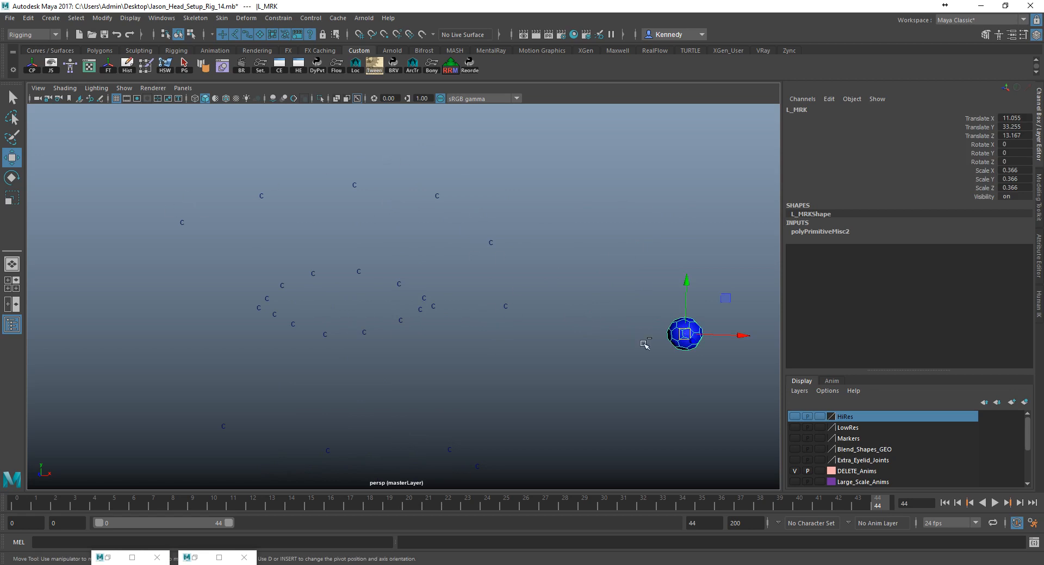
pyautogui.hotkey('ctrl', 'd')
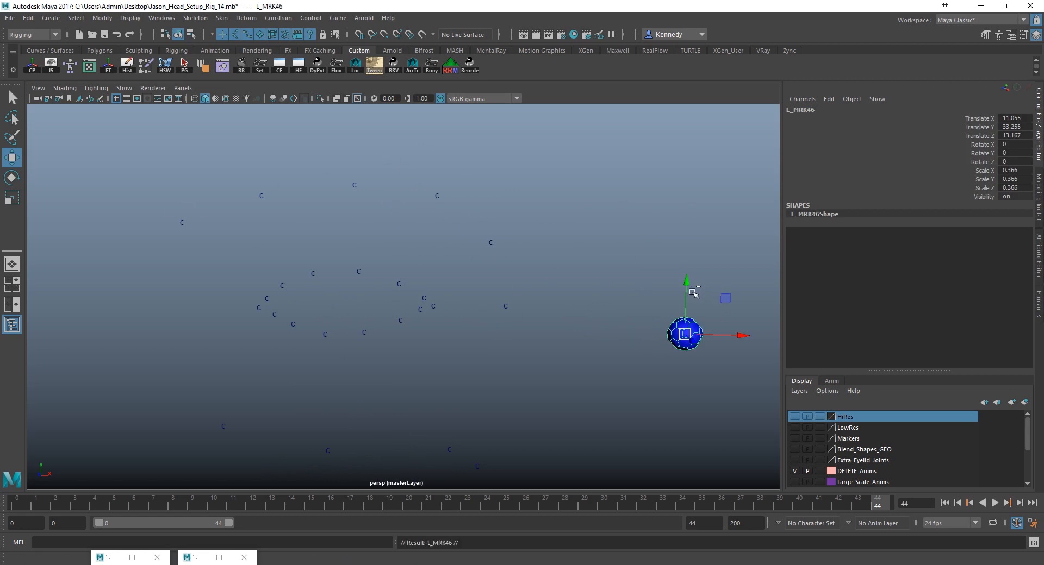
pyautogui.moveTo(742, 336)
pyautogui.mouseDown()
pyautogui.moveTo(574, 325)
pyautogui.moveTo(532, 301)
pyautogui.moveTo(536, 251)
pyautogui.moveTo(506, 236)
pyautogui.moveTo(511, 194)
pyautogui.moveTo(422, 169)
pyautogui.moveTo(380, 172)
pyautogui.moveTo(412, 163)
pyautogui.moveTo(269, 184)
pyautogui.moveTo(364, 172)
pyautogui.moveTo(528, 236)
pyautogui.moveTo(536, 326)
pyautogui.moveTo(455, 301)
pyautogui.moveTo(389, 250)
pyautogui.moveTo(522, 221)
pyautogui.moveTo(539, 287)
pyautogui.mouseUp()
pyautogui.press('v')
pyautogui.press('4')
# Examine the copied ball's placement on its cluster in wireframe and in shaded display
pyautogui.click(428, 328)
pyautogui.keyDown('alt'); pyautogui.moveTo(427, 329); pyautogui.dragTo(710, 331, button='right'); pyautogui.keyUp('alt')
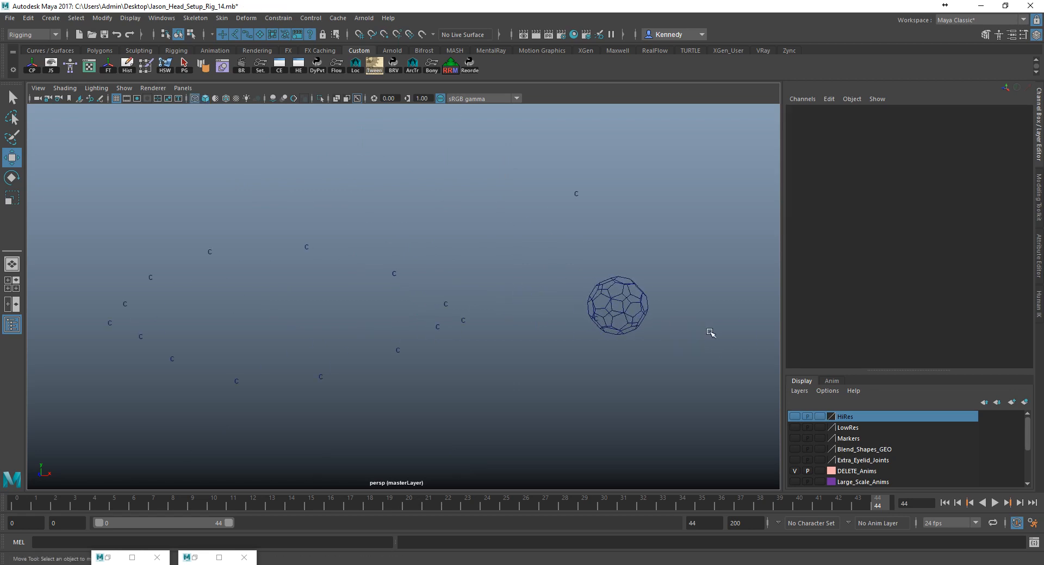
pyautogui.moveTo(621, 327)
pyautogui.keyDown('alt'); pyautogui.mouseDown(button='right')
pyautogui.moveTo(566, 331)
pyautogui.moveTo(442, 296)
pyautogui.mouseUp(button='right'); pyautogui.keyUp('alt')
pyautogui.press('5')
pyautogui.moveTo(566, 303)
pyautogui.keyDown('alt'); pyautogui.mouseDown(button='right')
pyautogui.moveTo(464, 290)
pyautogui.moveTo(413, 249)
pyautogui.mouseUp(button='right'); pyautogui.keyUp('alt')
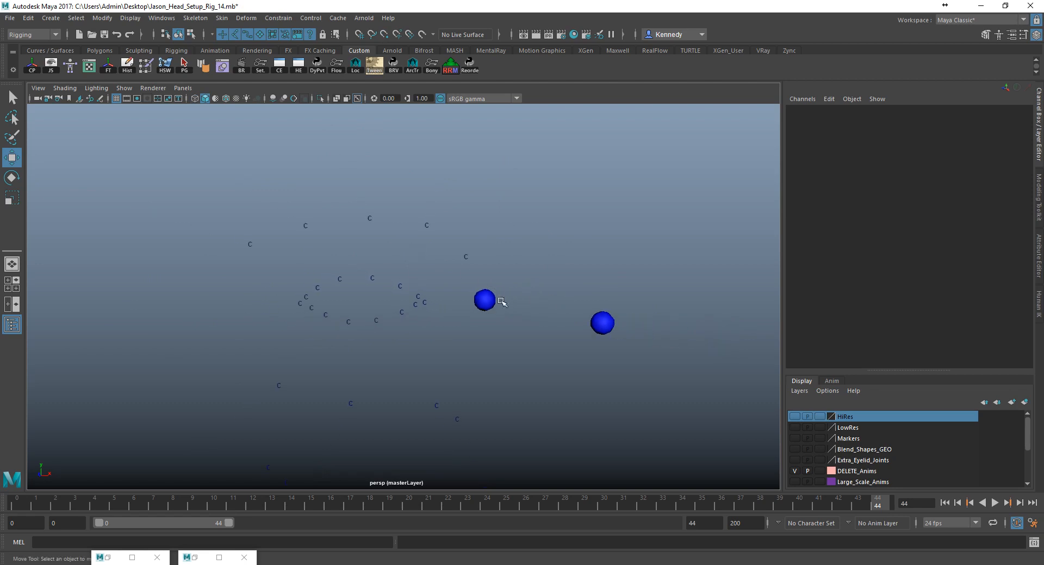
pyautogui.keyDown('alt'); pyautogui.moveTo(478, 309); pyautogui.dragTo(499, 323, button='middle'); pyautogui.keyUp('alt')
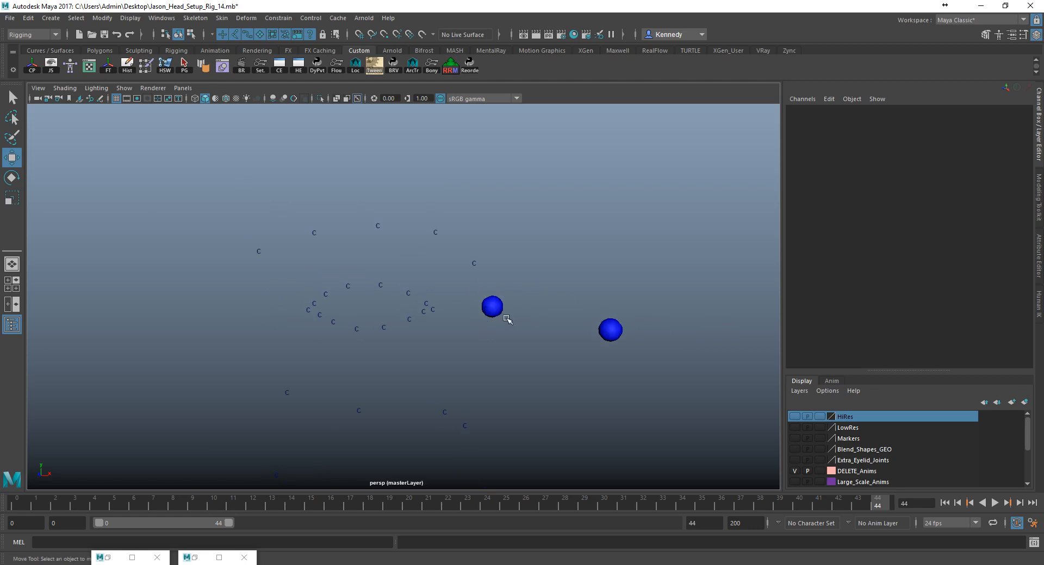
pyautogui.keyDown('alt'); pyautogui.moveTo(522, 318); pyautogui.dragTo(393, 296); pyautogui.keyUp('alt')
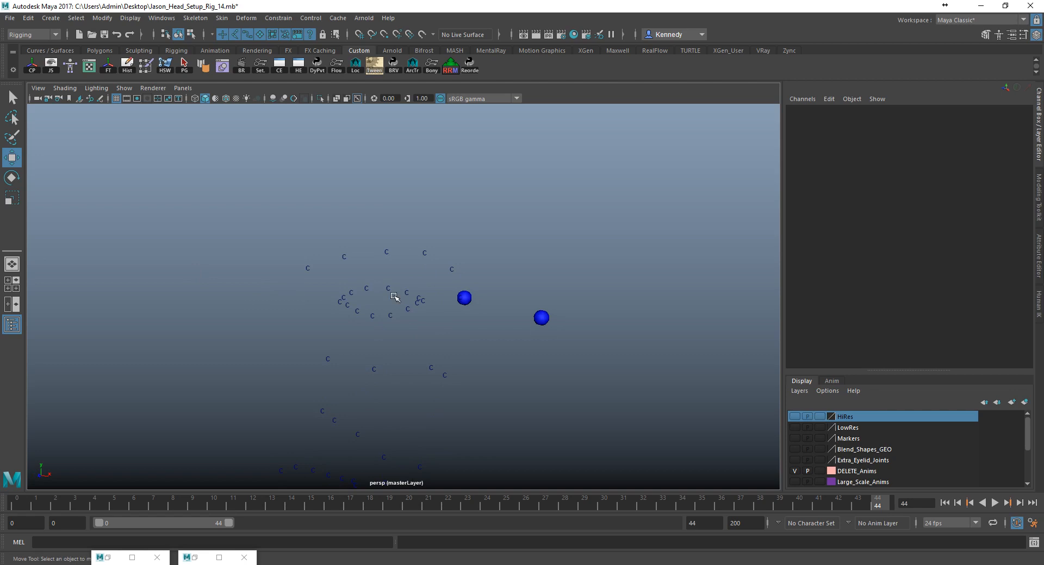
pyautogui.moveTo(395, 294)
pyautogui.keyDown('alt'); pyautogui.mouseDown(button='middle')
pyautogui.moveTo(517, 294)
pyautogui.moveTo(411, 296)
pyautogui.mouseUp(button='middle'); pyautogui.keyUp('alt')
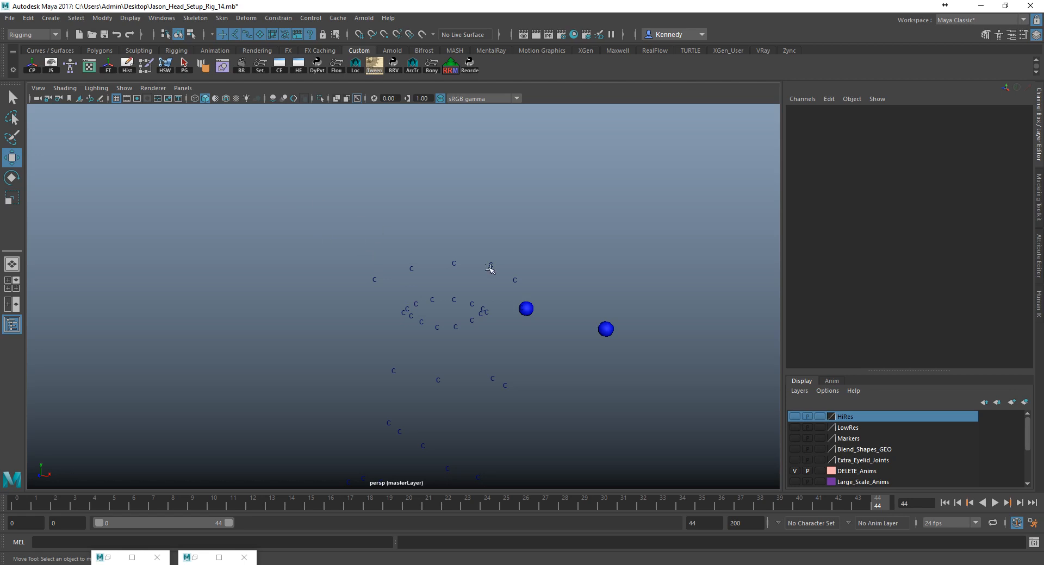
# Pull the copied ball off its cluster and switch the viewport to a legacy renderer with a plain light grey background
pyautogui.click(527, 309)
pyautogui.moveTo(526, 309); pyautogui.dragTo(552, 299)
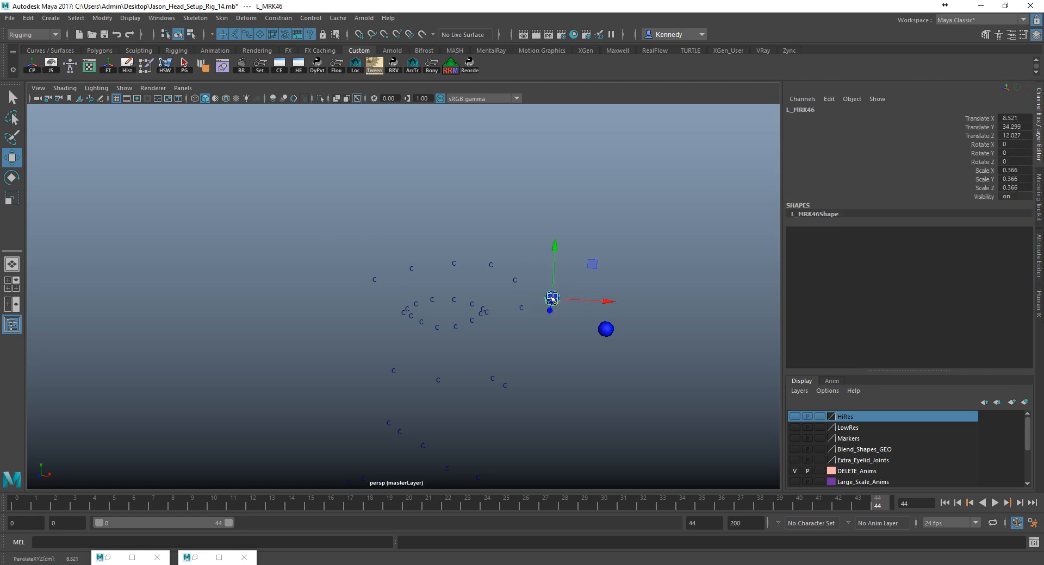
pyautogui.click(149, 88)
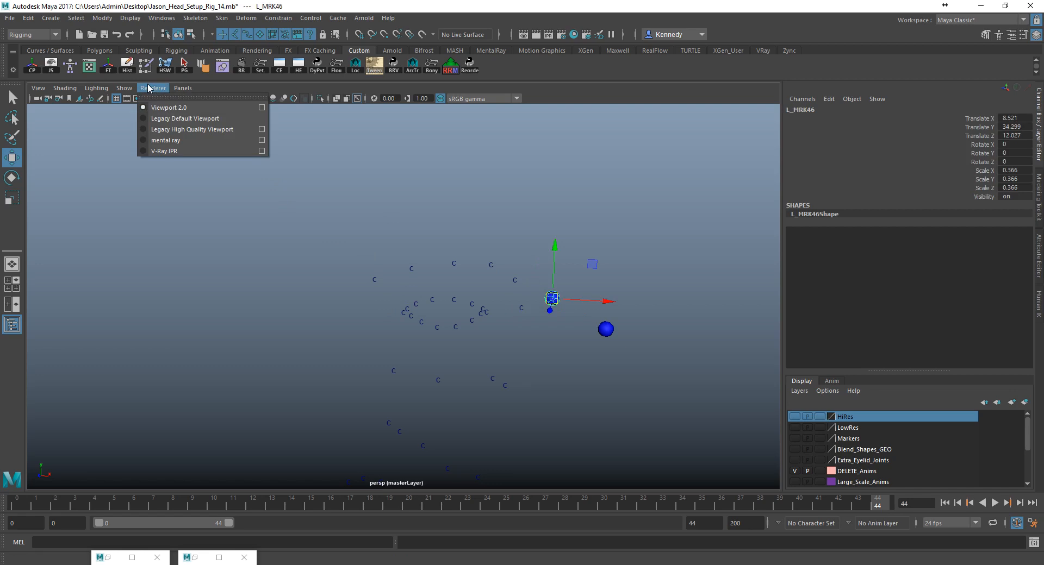
pyautogui.click(204, 125)
pyautogui.keyDown('alt'); pyautogui.moveTo(424, 259); pyautogui.dragTo(459, 204); pyautogui.keyUp('alt')
pyautogui.hotkey('alt', 'b')
pyautogui.hotkey('alt', 'b')
pyautogui.hotkey('alt', 'b')
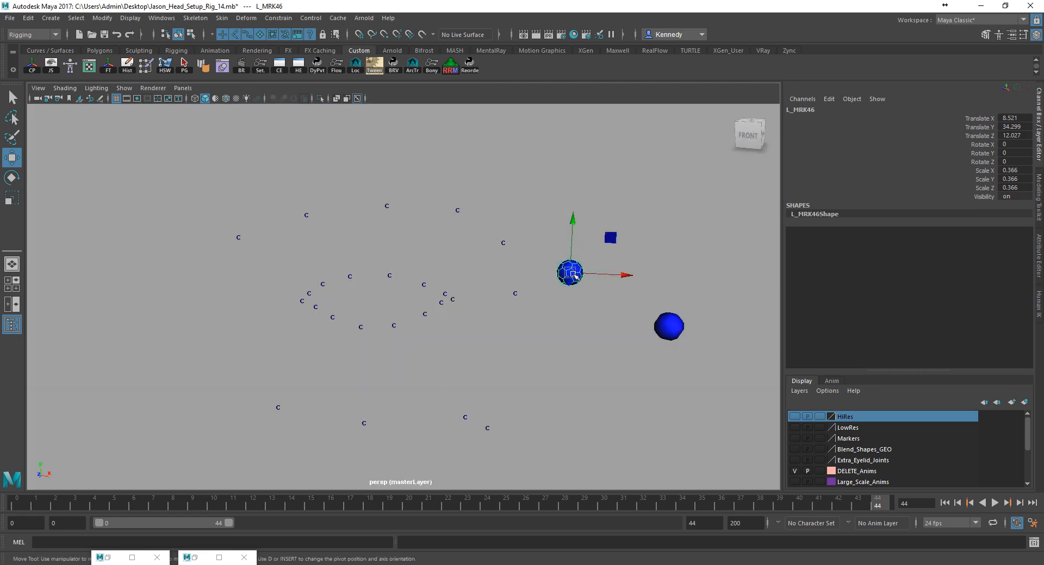
# Snap the copied ball back onto the cluster beyond the outer eye corner
pyautogui.press('v')
pyautogui.moveTo(573, 274); pyautogui.dragTo(535, 291)
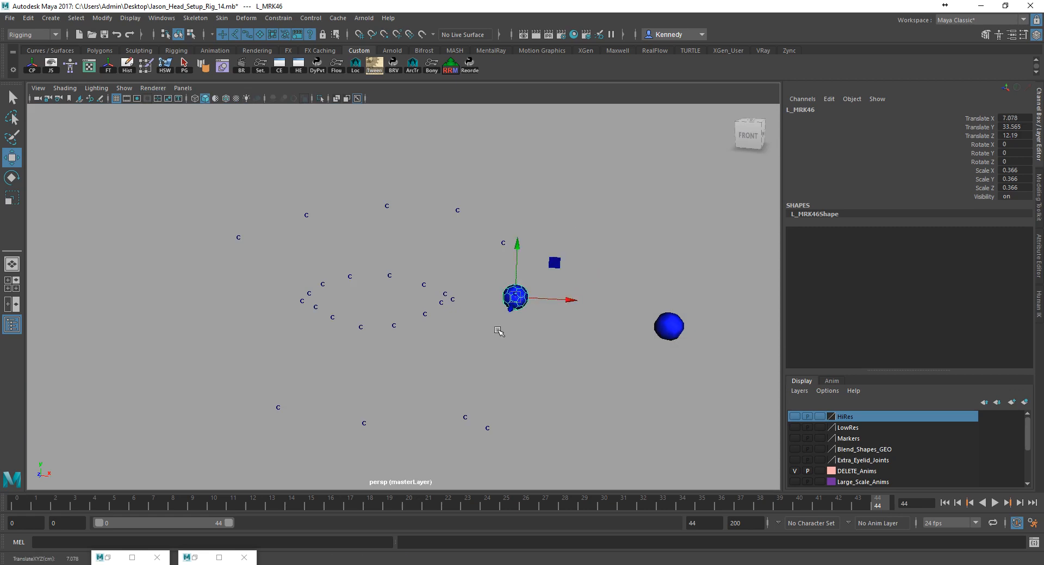
pyautogui.keyDown('alt'); pyautogui.moveTo(499, 332); pyautogui.dragTo(748, 347, button='right'); pyautogui.keyUp('alt')
pyautogui.keyDown('alt'); pyautogui.moveTo(640, 305); pyautogui.dragTo(578, 345, button='middle'); pyautogui.keyUp('alt')
pyautogui.keyDown('alt'); pyautogui.moveTo(529, 336); pyautogui.dragTo(396, 301); pyautogui.keyUp('alt')
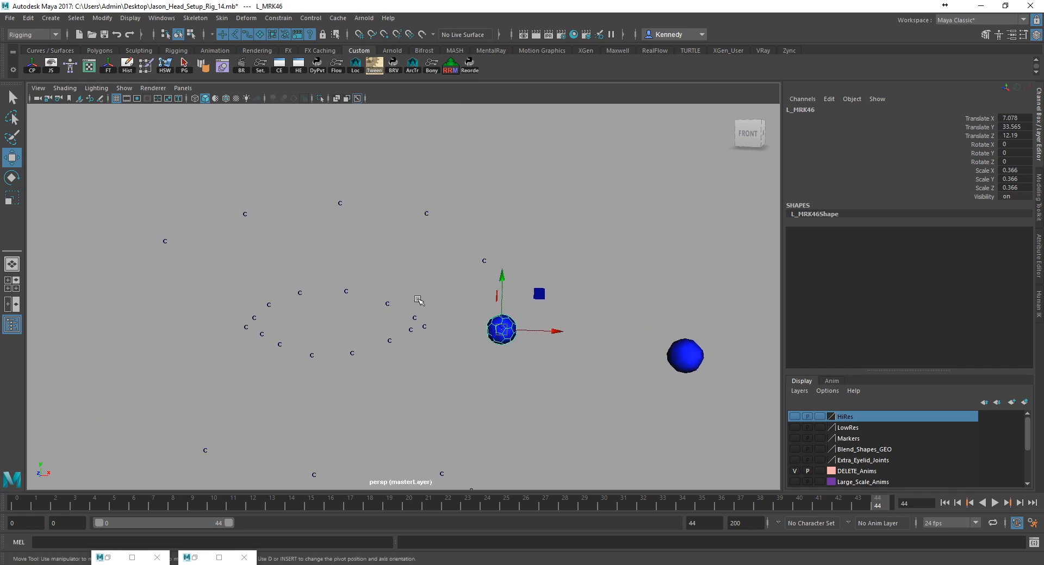
# Duplicate the marker ball five times, snapping one copy onto each remaining cluster from the temple along the brow to its inner end
pyautogui.hotkey('ctrl', 'd')
pyautogui.moveTo(502, 276); pyautogui.dragTo(503, 201)
pyautogui.press('v')
pyautogui.moveTo(502, 256)
pyautogui.mouseDown()
pyautogui.moveTo(485, 156)
pyautogui.moveTo(432, 214)
pyautogui.moveTo(404, 188)
pyautogui.moveTo(372, 182)
pyautogui.moveTo(366, 195)
pyautogui.moveTo(304, 178)
pyautogui.moveTo(258, 200)
pyautogui.moveTo(231, 192)
pyautogui.moveTo(165, 241)
pyautogui.moveTo(154, 296)
pyautogui.moveTo(184, 266)
pyautogui.moveTo(170, 230)
pyautogui.mouseUp()
pyautogui.hotkey('ctrl', 'd')
pyautogui.press('v')
pyautogui.hotkey('ctrl', 'd')
pyautogui.hotkey('ctrl', 'd')
pyautogui.press('v')
pyautogui.hotkey('ctrl', 'd')
pyautogui.keyDown('alt'); pyautogui.moveTo(170, 231); pyautogui.dragTo(348, 257, button='right'); pyautogui.keyUp('alt')
pyautogui.keyDown('alt'); pyautogui.moveTo(349, 257); pyautogui.dragTo(468, 277); pyautogui.keyUp('alt')
pyautogui.keyDown('alt'); pyautogui.moveTo(588, 303); pyautogui.dragTo(386, 281, button='middle'); pyautogui.keyUp('alt')
pyautogui.keyDown('alt'); pyautogui.moveTo(387, 281); pyautogui.dragTo(562, 329, button='right'); pyautogui.keyUp('alt')
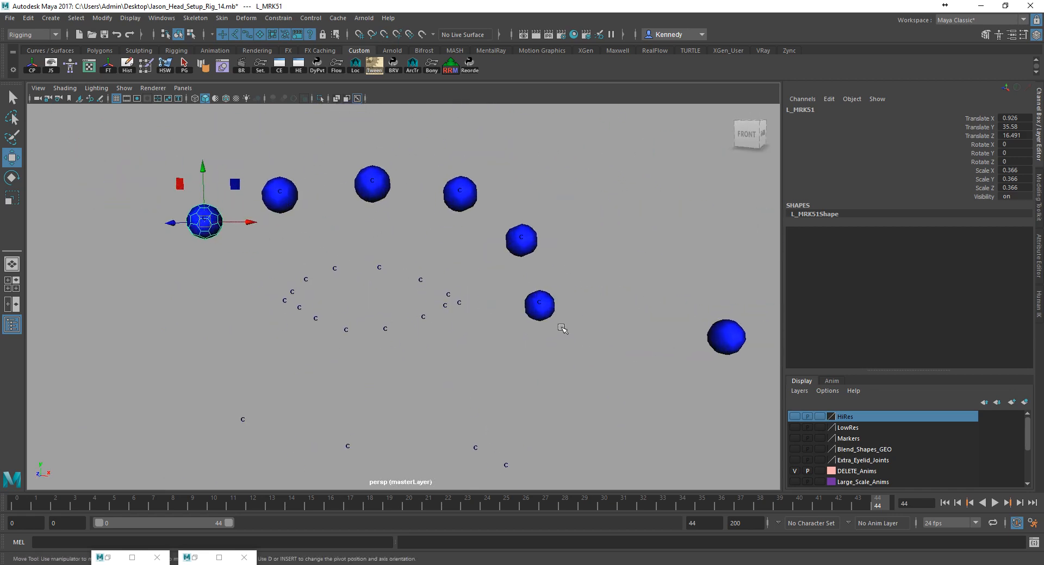
# Show the LowRes head layer and try moving the inner brow marker down to the upper eyelid
pyautogui.click(794, 428)
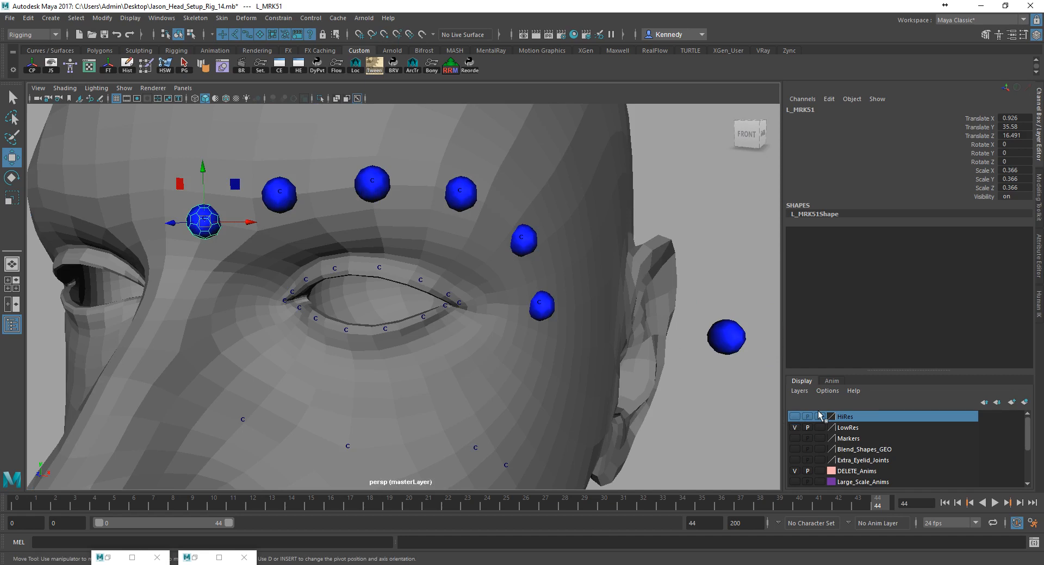
pyautogui.moveTo(451, 272)
pyautogui.keyDown('alt'); pyautogui.mouseDown()
pyautogui.moveTo(487, 273)
pyautogui.moveTo(460, 278)
pyautogui.mouseUp(); pyautogui.keyUp('alt')
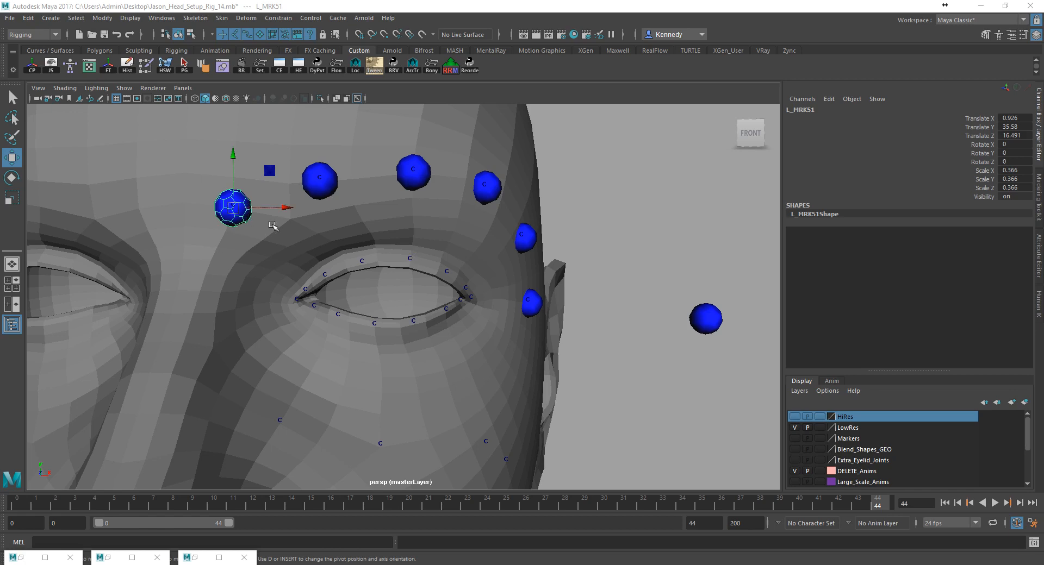
pyautogui.moveTo(238, 215)
pyautogui.mouseDown()
pyautogui.moveTo(333, 256)
pyautogui.moveTo(399, 262)
pyautogui.mouseUp()
pyautogui.hotkey('ctrl', 'z')
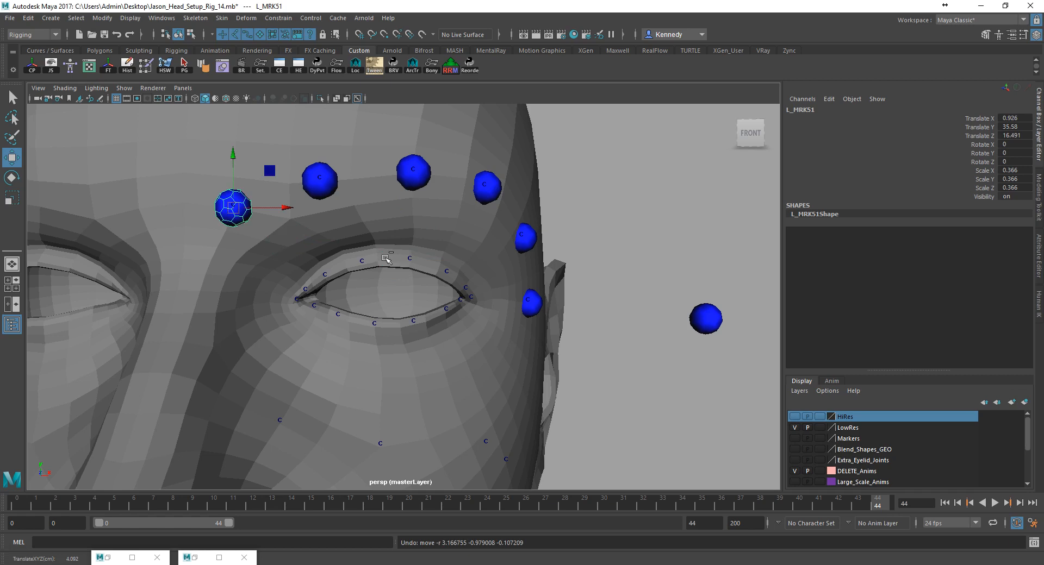
# Duplicate the inner brow marker and snap the copy onto the upper eyelid cluster just inward of centre, hiding the LowRes layer only during the snap
pyautogui.moveTo(227, 214)
pyautogui.mouseDown()
pyautogui.moveTo(363, 241)
pyautogui.moveTo(361, 262)
pyautogui.mouseUp()
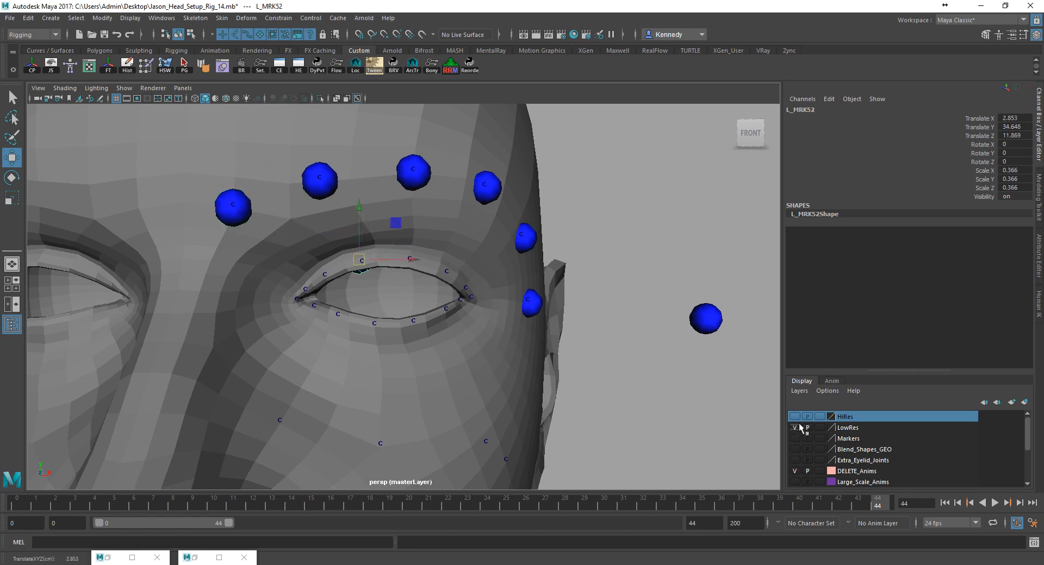
pyautogui.click(794, 428)
pyautogui.moveTo(359, 259); pyautogui.dragTo(361, 265)
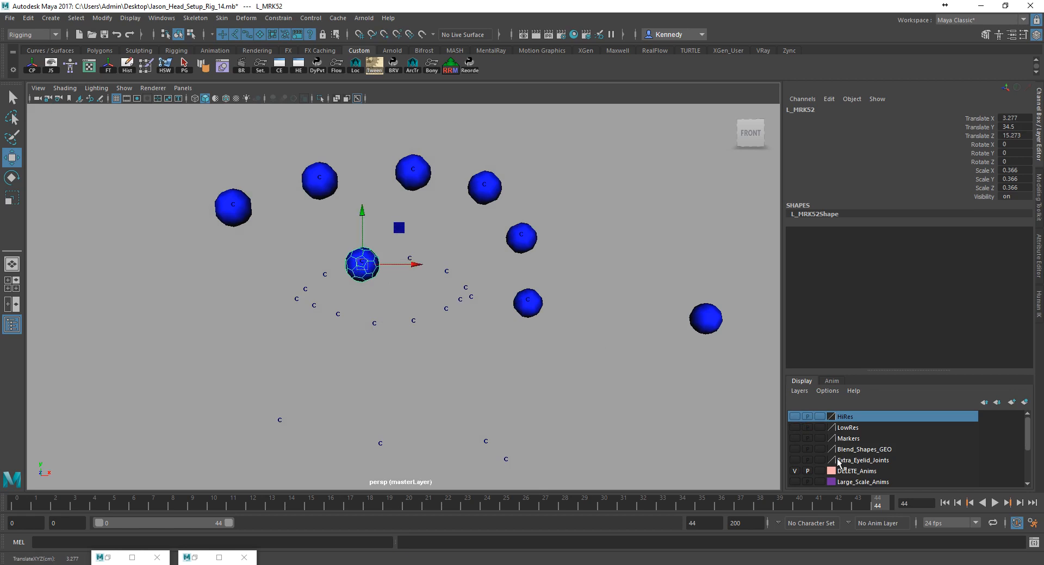
pyautogui.click(794, 428)
# Scale the upper eyelid marker ball uniformly to 0.1 in X, Y and Z, and deselect it
pyautogui.keyDown('alt'); pyautogui.moveTo(373, 331); pyautogui.dragTo(636, 361, button='right'); pyautogui.keyUp('alt')
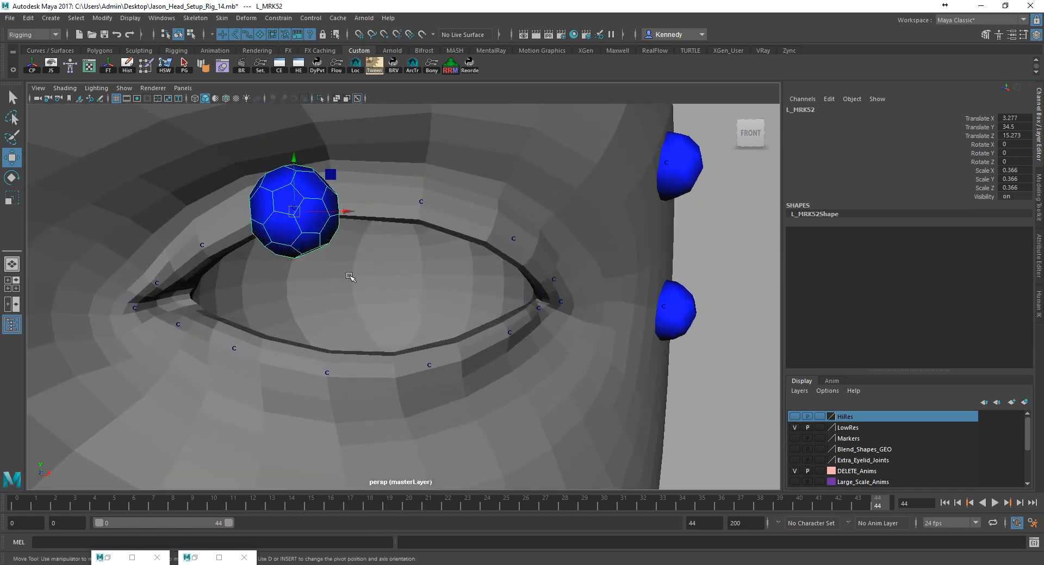
pyautogui.press('r')
pyautogui.keyDown('alt'); pyautogui.moveTo(291, 250); pyautogui.dragTo(374, 254, button='middle'); pyautogui.keyUp('alt')
pyautogui.moveTo(378, 248); pyautogui.dragTo(323, 265)
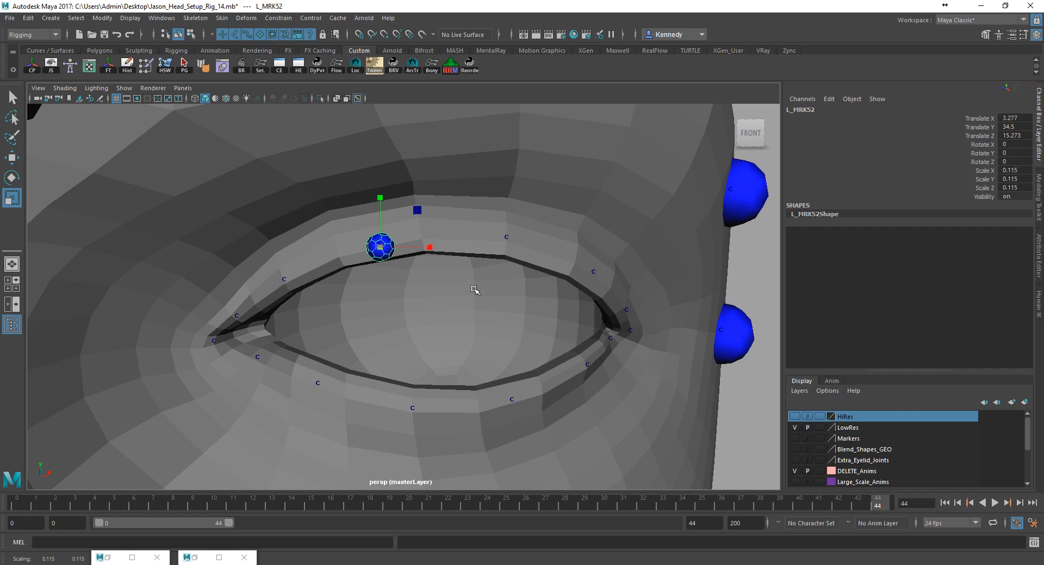
pyautogui.moveTo(1019, 172)
pyautogui.mouseDown()
pyautogui.moveTo(1009, 179)
pyautogui.moveTo(1009, 171)
pyautogui.mouseUp()
pyautogui.write('0.1')
pyautogui.press('Return')
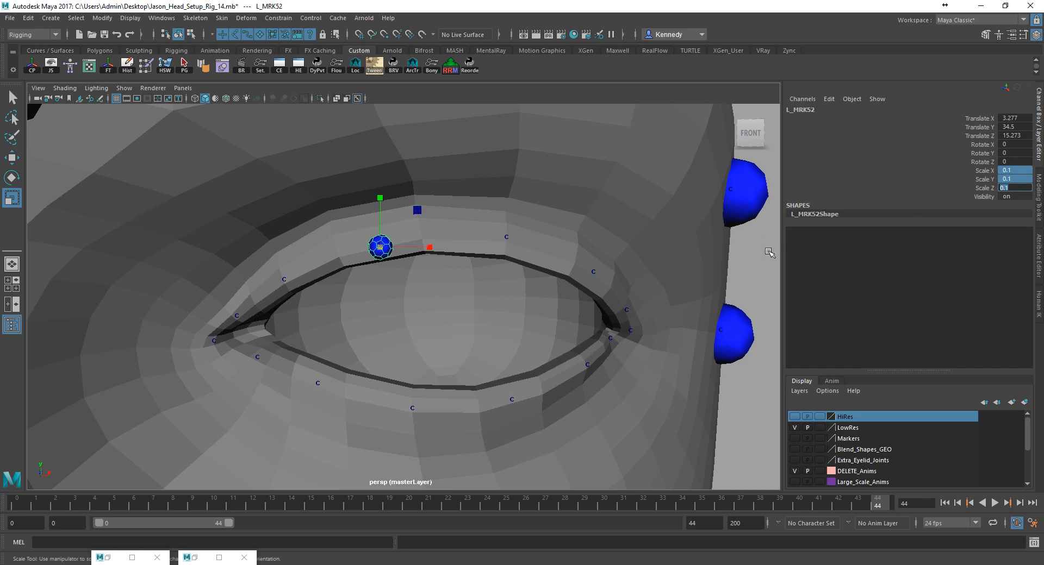
pyautogui.scroll(-3, 683, 242)
pyautogui.click(700, 243)
pyautogui.moveTo(380, 250)
pyautogui.keyDown('alt'); pyautogui.mouseDown()
pyautogui.moveTo(412, 233)
pyautogui.moveTo(390, 254)
pyautogui.mouseUp(); pyautogui.keyUp('alt')
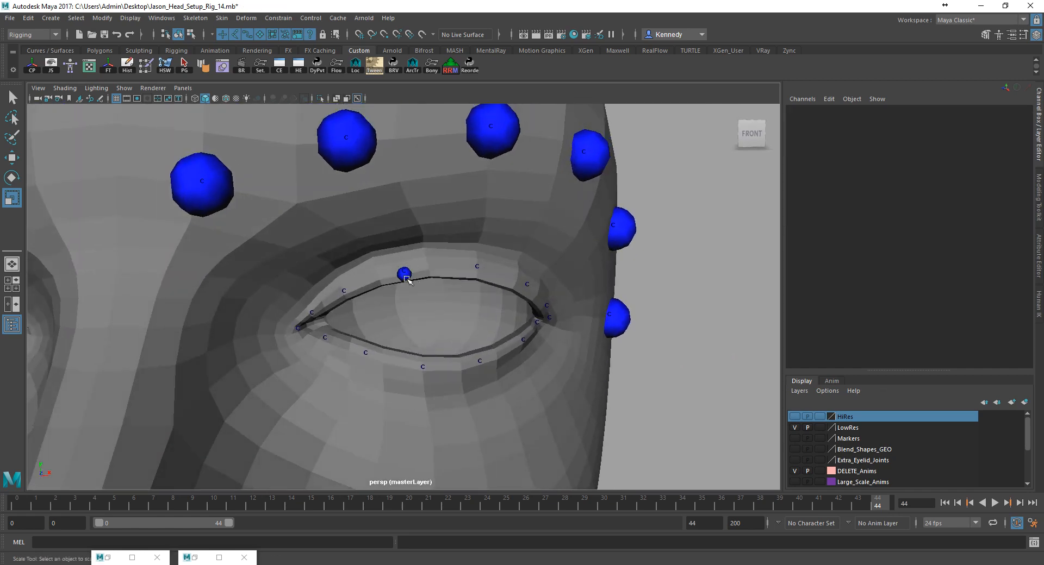
# Hide the LowRes layer and duplicate the small upper eyelid marker thirteen times, snapping one copy onto each remaining cluster around the eye
pyautogui.click(794, 428)
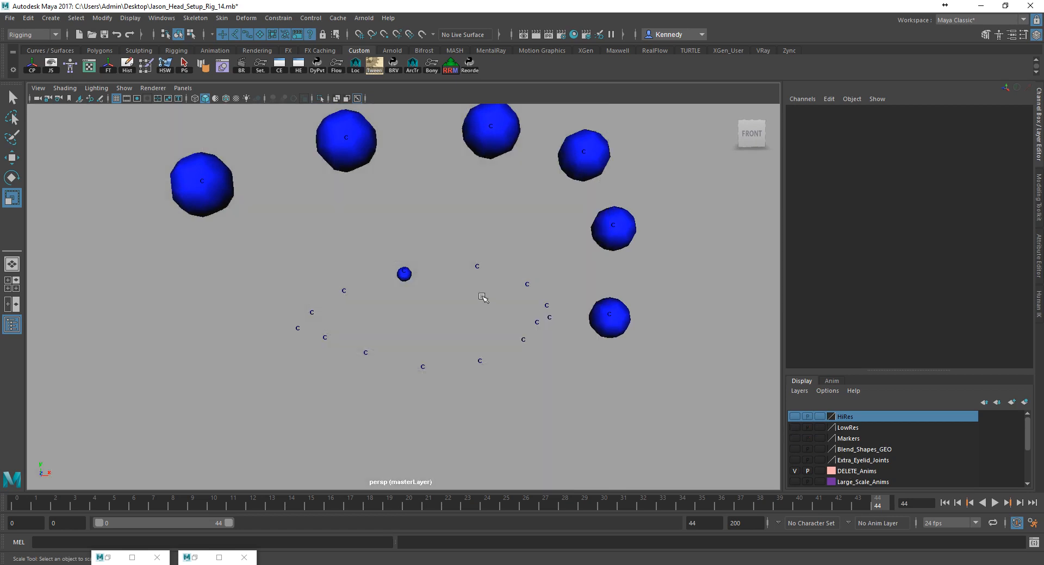
pyautogui.click(404, 275)
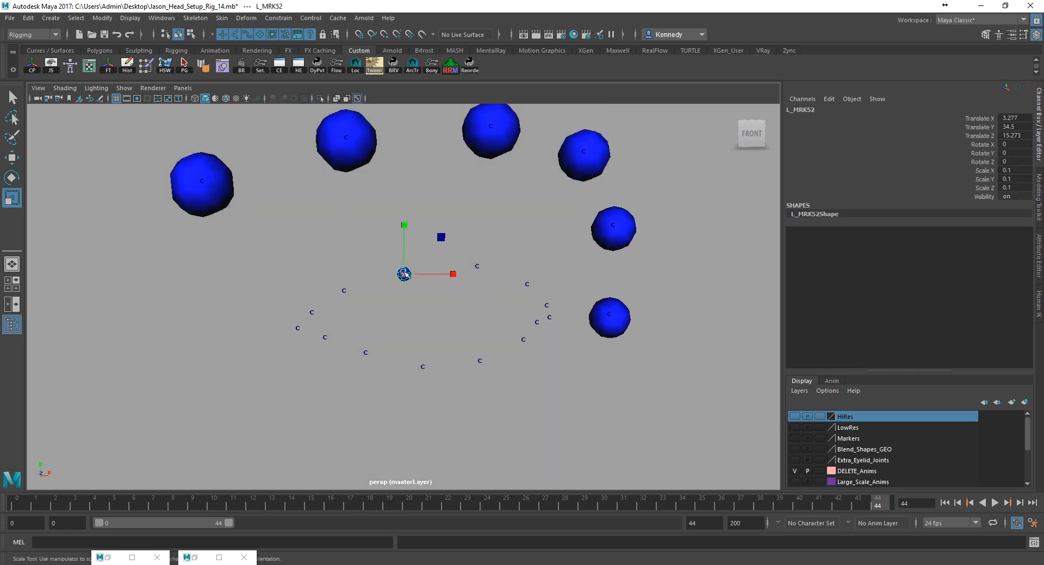
pyautogui.press('w')
pyautogui.moveTo(404, 273)
pyautogui.mouseDown()
pyautogui.moveTo(251, 301)
pyautogui.moveTo(253, 312)
pyautogui.moveTo(270, 331)
pyautogui.moveTo(305, 320)
pyautogui.moveTo(328, 288)
pyautogui.moveTo(346, 296)
pyautogui.moveTo(366, 258)
pyautogui.moveTo(417, 285)
pyautogui.moveTo(462, 244)
pyautogui.moveTo(475, 272)
pyautogui.moveTo(526, 245)
pyautogui.moveTo(528, 284)
pyautogui.moveTo(558, 281)
pyautogui.moveTo(550, 322)
pyautogui.moveTo(504, 373)
pyautogui.moveTo(467, 380)
pyautogui.mouseUp()
pyautogui.press('v')
pyautogui.hotkey('ctrl', 'd')
pyautogui.hotkey('ctrl', 'd')
pyautogui.hotkey('ctrl', 'd')
pyautogui.hotkey('ctrl', 'd')
pyautogui.press('v')
pyautogui.hotkey('ctrl', 'd')
pyautogui.hotkey('ctrl', 'd')
pyautogui.press('v')
pyautogui.hotkey('ctrl', 'd')
pyautogui.press('v')
pyautogui.hotkey('ctrl', 'd')
pyautogui.moveTo(490, 348)
pyautogui.mouseDown()
pyautogui.moveTo(492, 359)
pyautogui.moveTo(436, 373)
pyautogui.moveTo(361, 376)
pyautogui.moveTo(320, 363)
pyautogui.moveTo(313, 375)
pyautogui.moveTo(291, 341)
pyautogui.moveTo(286, 350)
pyautogui.moveTo(286, 329)
pyautogui.mouseUp()
pyautogui.hotkey('ctrl', 'd')
pyautogui.press('v')
pyautogui.hotkey('ctrl', 'd')
pyautogui.hotkey('ctrl', 'd')
pyautogui.hotkey('ctrl', 'd')
pyautogui.hotkey('ctrl', 'd')
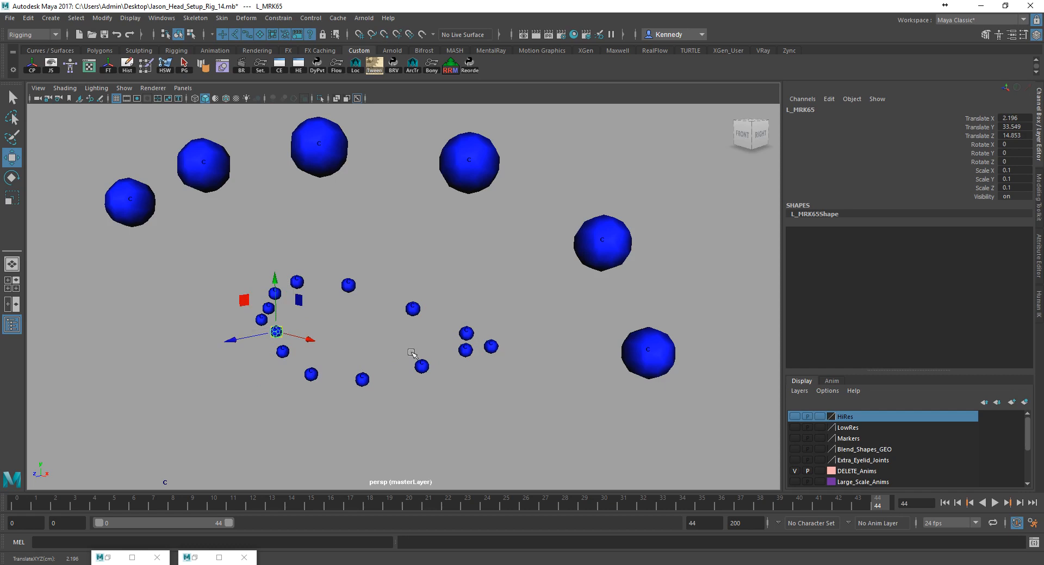
# Show the LowRes layer and deselect the last marker to check the marker placement around the eye
pyautogui.keyDown('alt'); pyautogui.moveTo(397, 351); pyautogui.dragTo(370, 346, button='right'); pyautogui.keyUp('alt')
pyautogui.moveTo(370, 345)
pyautogui.keyDown('alt'); pyautogui.mouseDown()
pyautogui.moveTo(462, 327)
pyautogui.moveTo(672, 419)
pyautogui.mouseUp(); pyautogui.keyUp('alt')
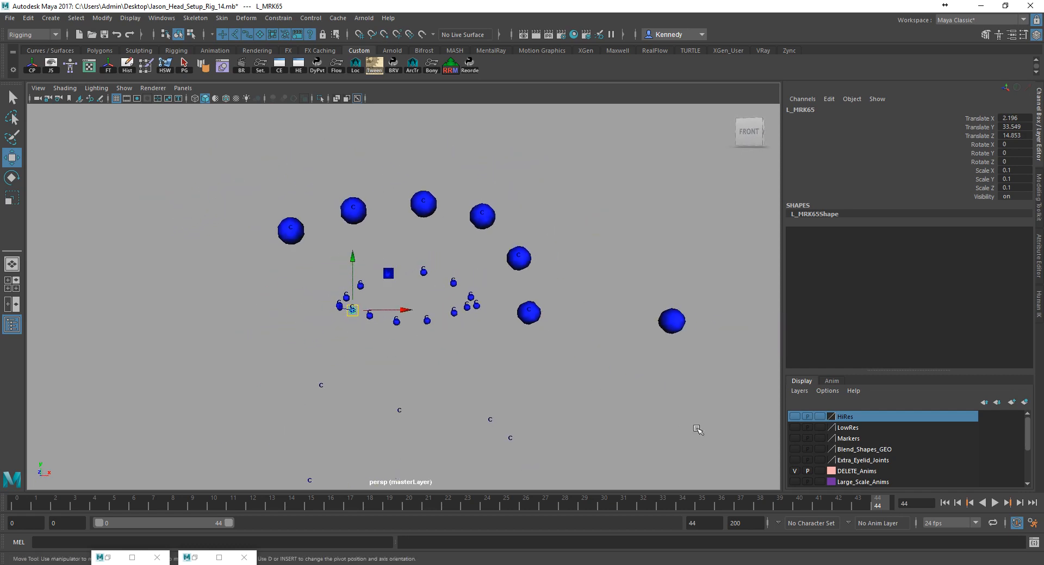
pyautogui.click(795, 428)
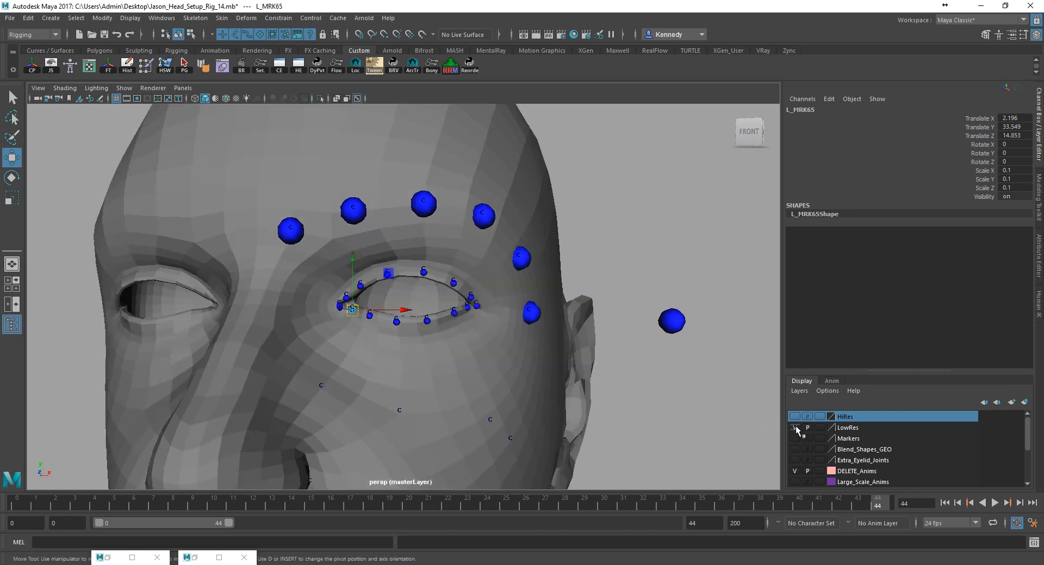
pyautogui.click(609, 270)
pyautogui.keyDown('alt'); pyautogui.moveTo(615, 272); pyautogui.dragTo(499, 326); pyautogui.keyUp('alt')
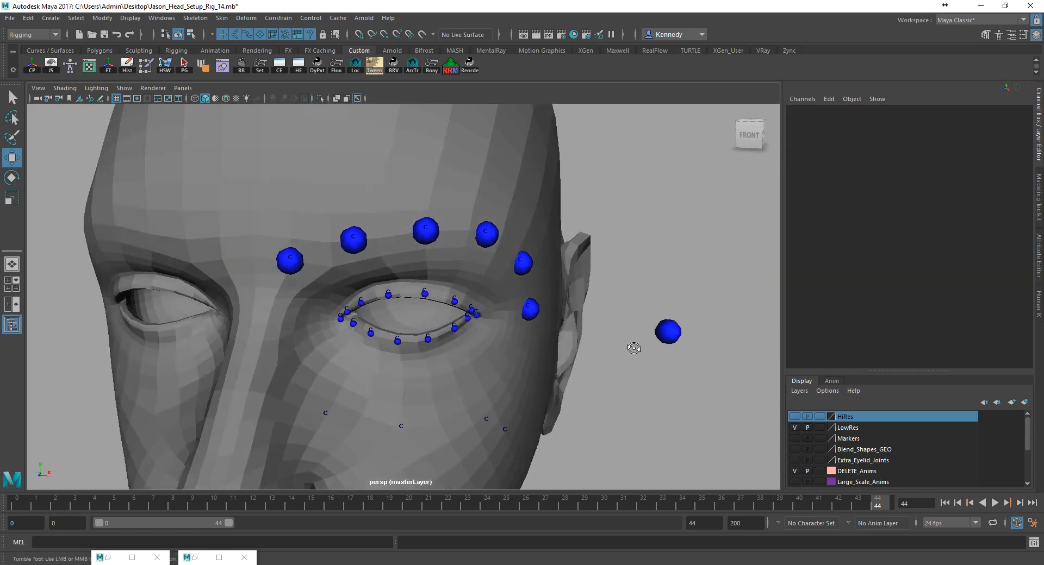
# Switch from the LowRes layer to the HiRes layer and examine the remaining clusters on the cheek, nose and mouth
pyautogui.click(795, 428)
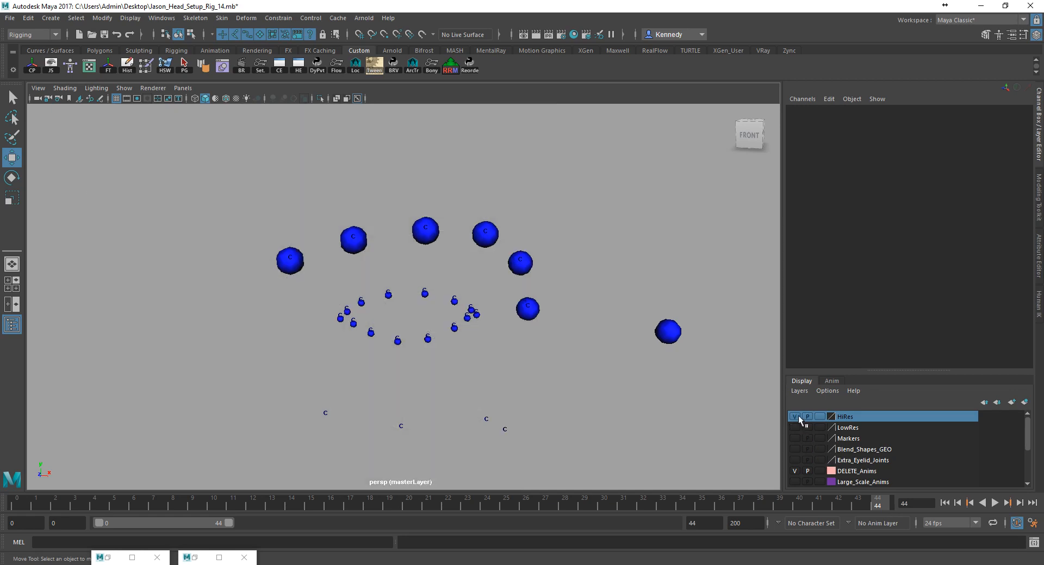
pyautogui.click(795, 417)
pyautogui.keyDown('alt'); pyautogui.moveTo(711, 361); pyautogui.dragTo(715, 406); pyautogui.keyUp('alt')
pyautogui.keyDown('alt'); pyautogui.moveTo(694, 356); pyautogui.dragTo(413, 333, button='right'); pyautogui.keyUp('alt')
pyautogui.keyDown('alt'); pyautogui.moveTo(413, 333); pyautogui.dragTo(409, 313); pyautogui.keyUp('alt')
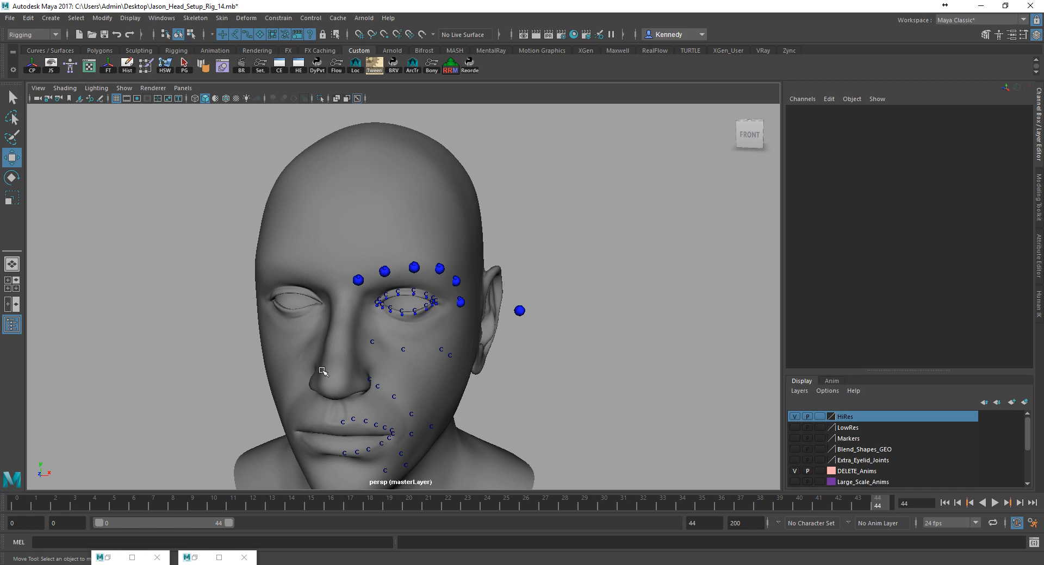
pyautogui.keyDown('alt'); pyautogui.moveTo(359, 414); pyautogui.dragTo(374, 359); pyautogui.keyUp('alt')
pyautogui.keyDown('alt'); pyautogui.moveTo(375, 366); pyautogui.dragTo(452, 370, button='right'); pyautogui.keyUp('alt')
pyautogui.keyDown('alt'); pyautogui.moveTo(446, 361); pyautogui.dragTo(482, 256, button='middle'); pyautogui.keyUp('alt')
pyautogui.keyDown('alt'); pyautogui.moveTo(482, 256); pyautogui.dragTo(452, 285, button='right'); pyautogui.keyUp('alt')
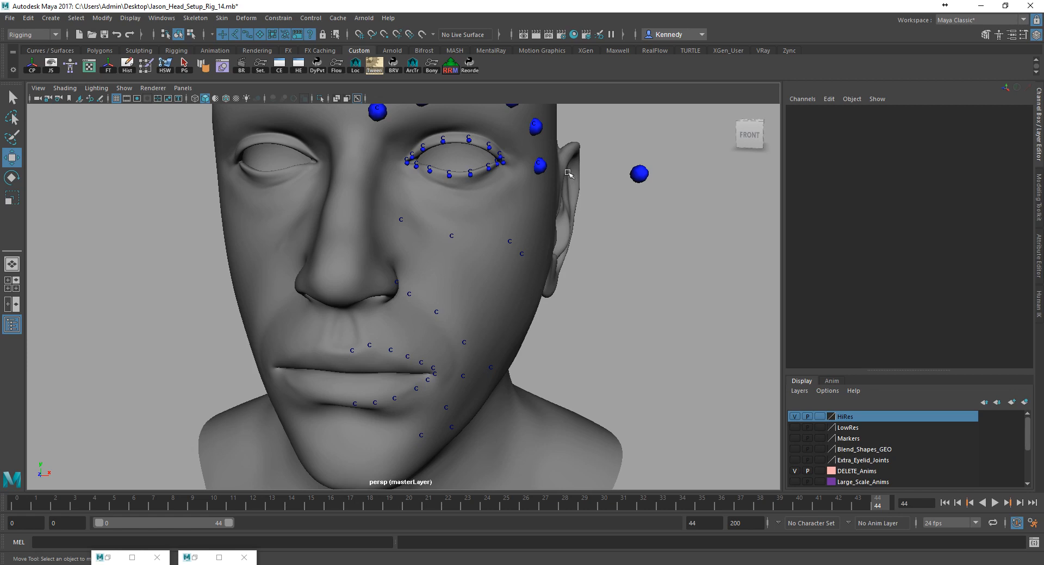
# Move the spare marker ball beside the head farther outward to about 17.8 in Translate X, and deselect it
pyautogui.click(638, 174)
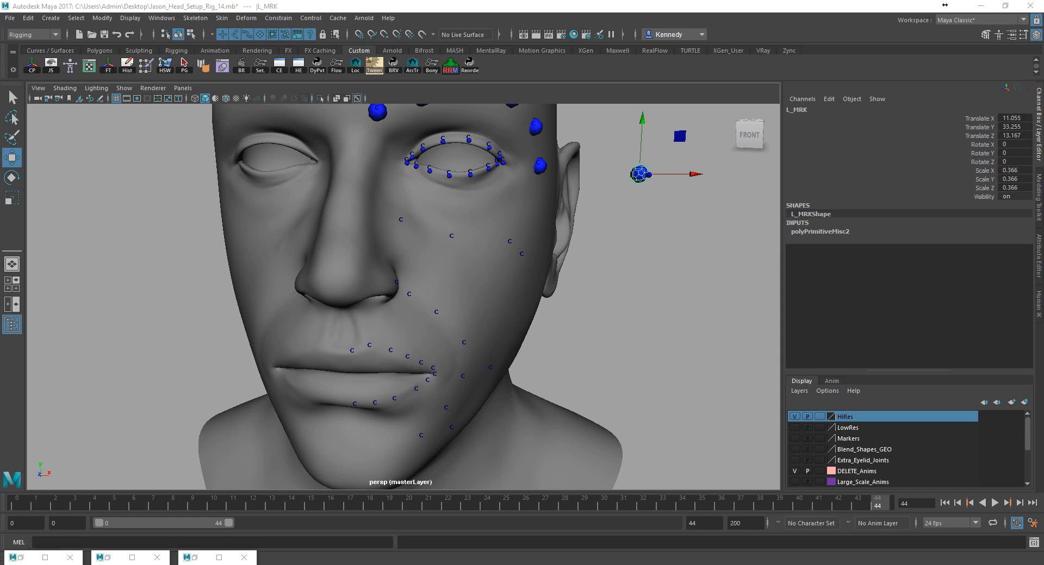
pyautogui.keyDown('alt'); pyautogui.moveTo(347, 326); pyautogui.dragTo(438, 239); pyautogui.keyUp('alt')
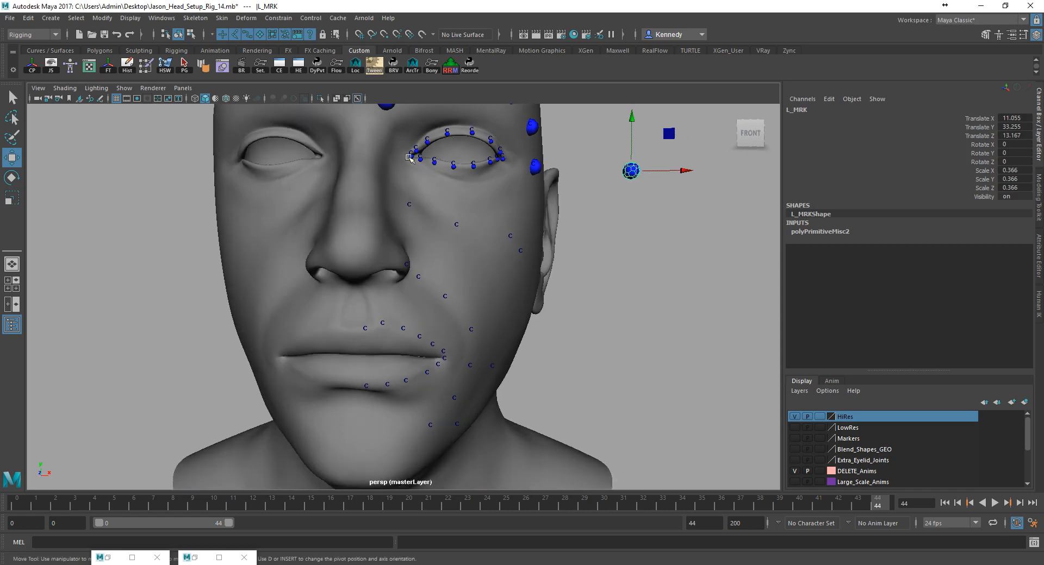
pyautogui.keyDown('alt'); pyautogui.moveTo(333, 357); pyautogui.dragTo(472, 382, button='right'); pyautogui.keyUp('alt')
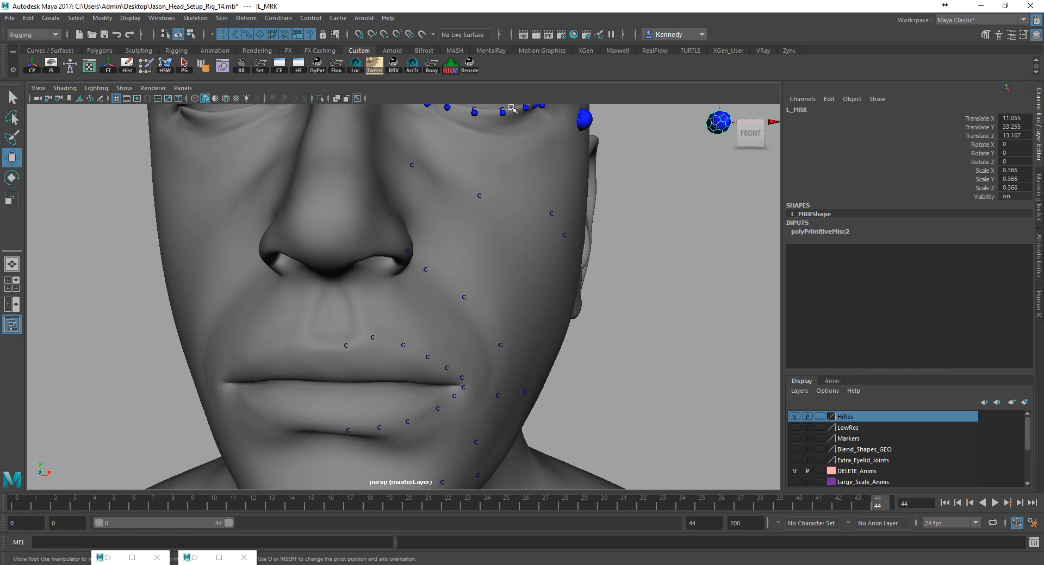
pyautogui.keyDown('alt'); pyautogui.moveTo(509, 156); pyautogui.dragTo(487, 311, button='middle'); pyautogui.keyUp('alt')
pyautogui.moveTo(453, 242)
pyautogui.keyDown('alt'); pyautogui.mouseDown(button='right')
pyautogui.moveTo(249, 244)
pyautogui.moveTo(285, 215)
pyautogui.moveTo(448, 256)
pyautogui.mouseUp(button='right'); pyautogui.keyUp('alt')
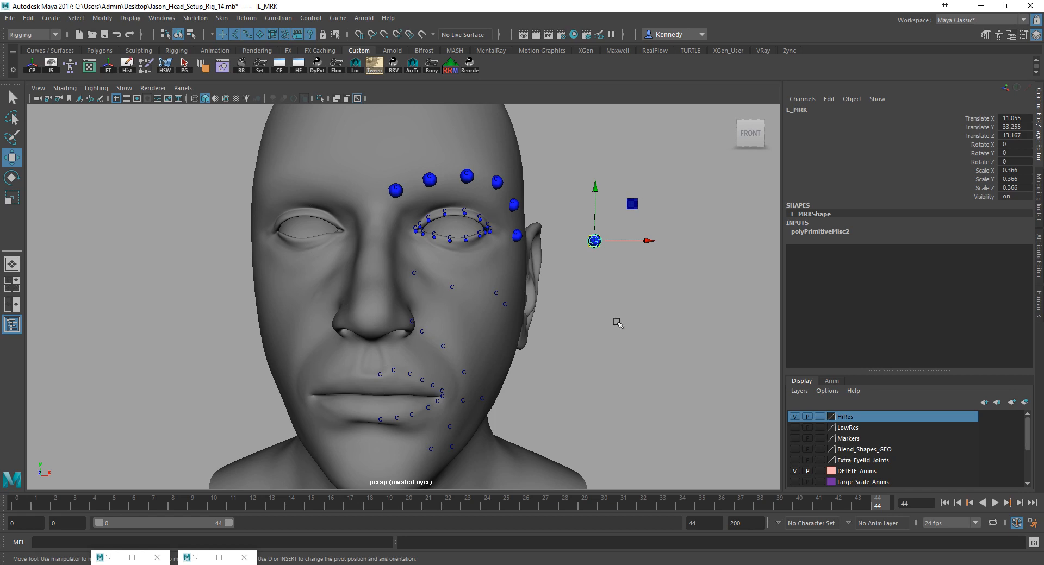
pyautogui.click(627, 238)
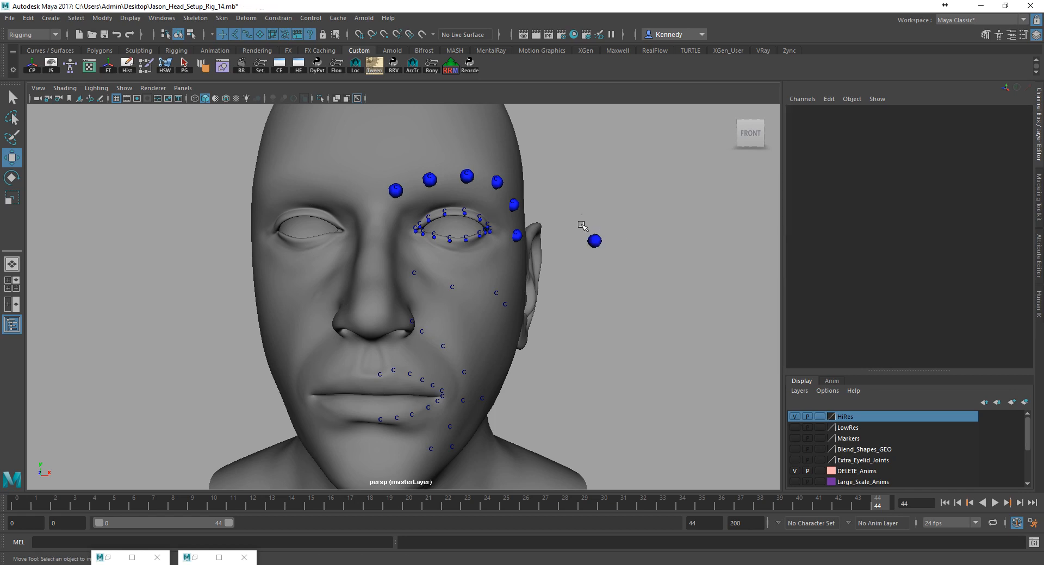
pyautogui.click(594, 241)
pyautogui.moveTo(647, 240); pyautogui.dragTo(783, 248)
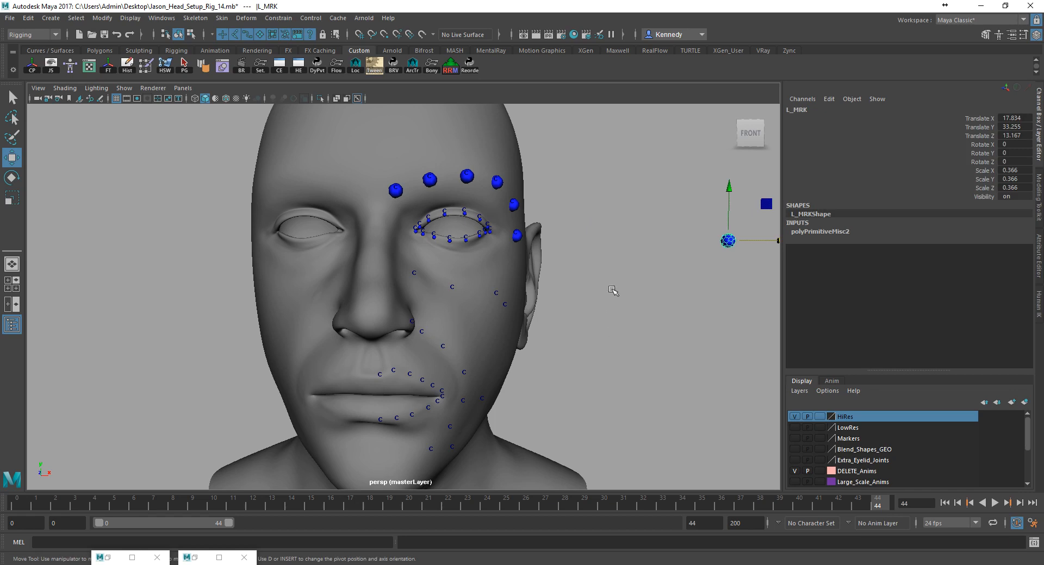
pyautogui.click(636, 287)
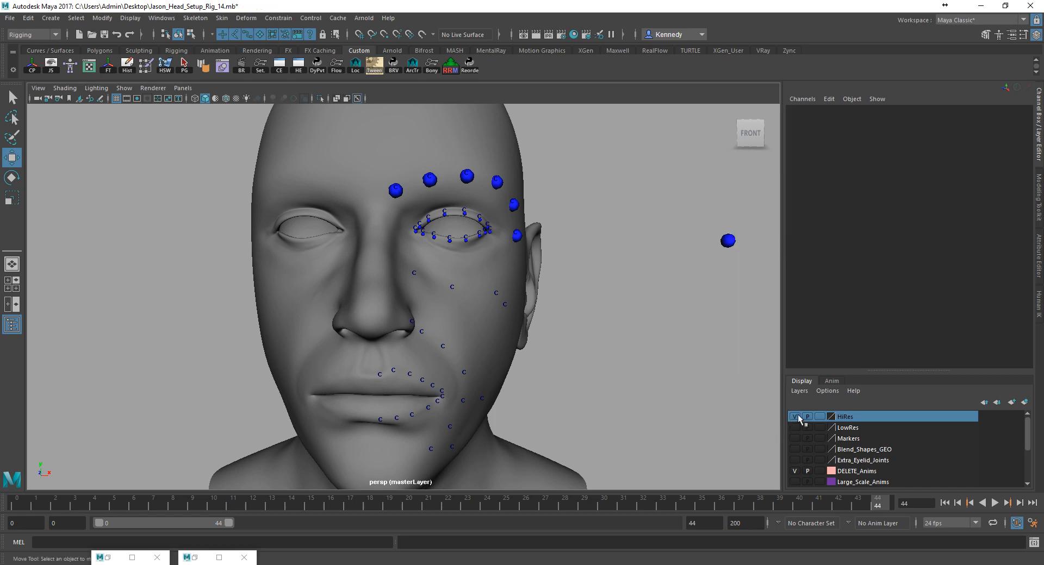
# Hide the HiRes layer and put all the face clusters, without the marker balls, into a new display layer
pyautogui.click(794, 417)
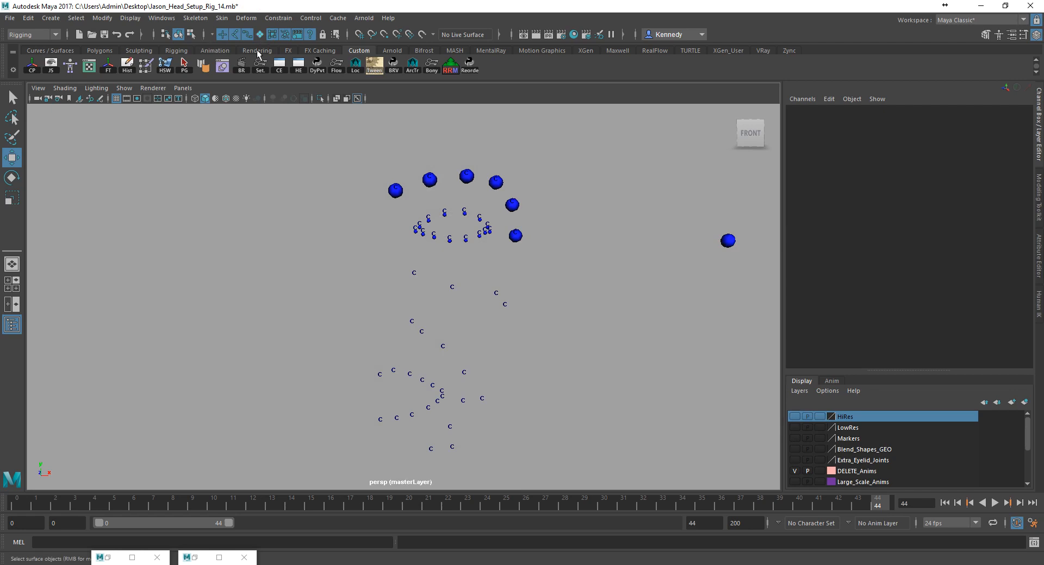
pyautogui.moveTo(265, 130); pyautogui.dragTo(577, 492)
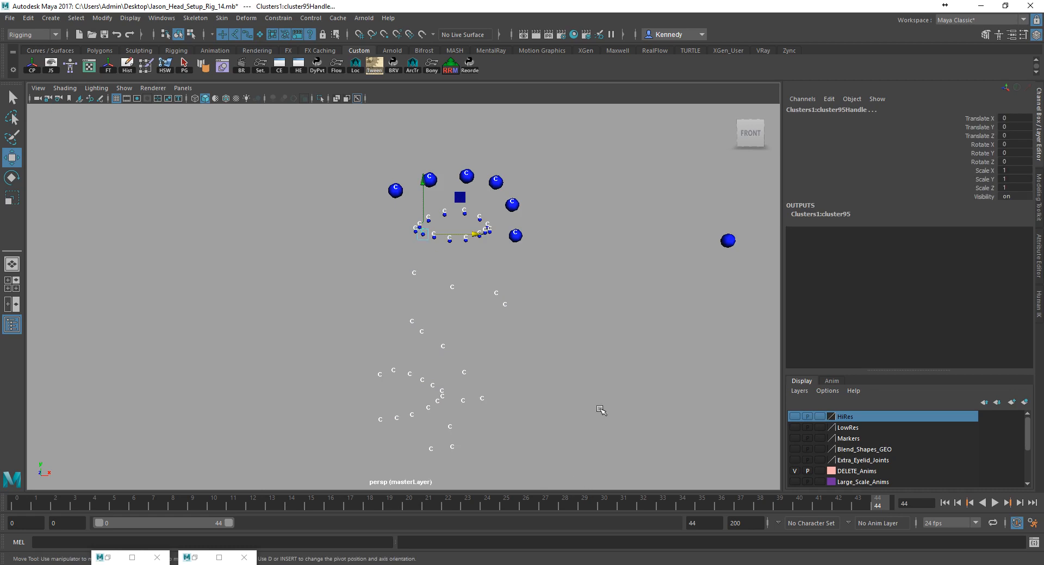
pyautogui.keyDown('alt'); pyautogui.moveTo(598, 413); pyautogui.dragTo(599, 377, button='middle'); pyautogui.keyUp('alt')
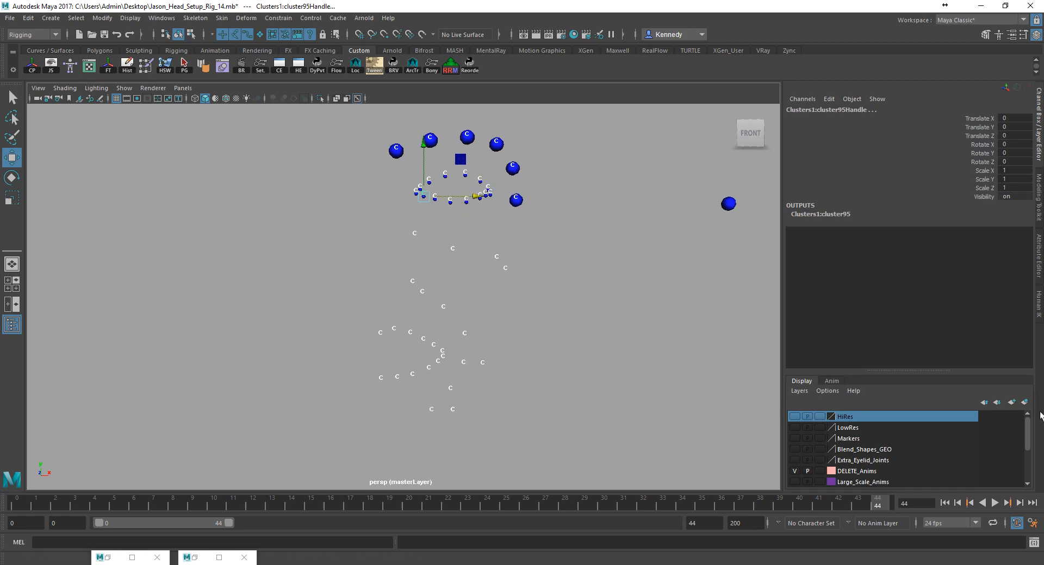
pyautogui.click(1026, 403)
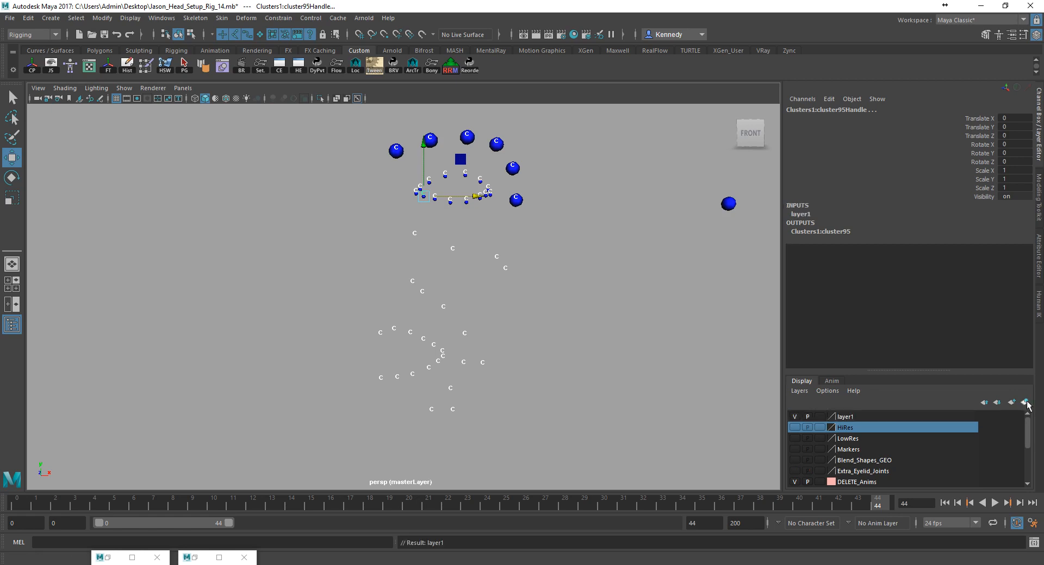
# Rename the new cluster layer as Clusters2 and hide it so only the marker balls show
pyautogui.doubleClick(844, 418)
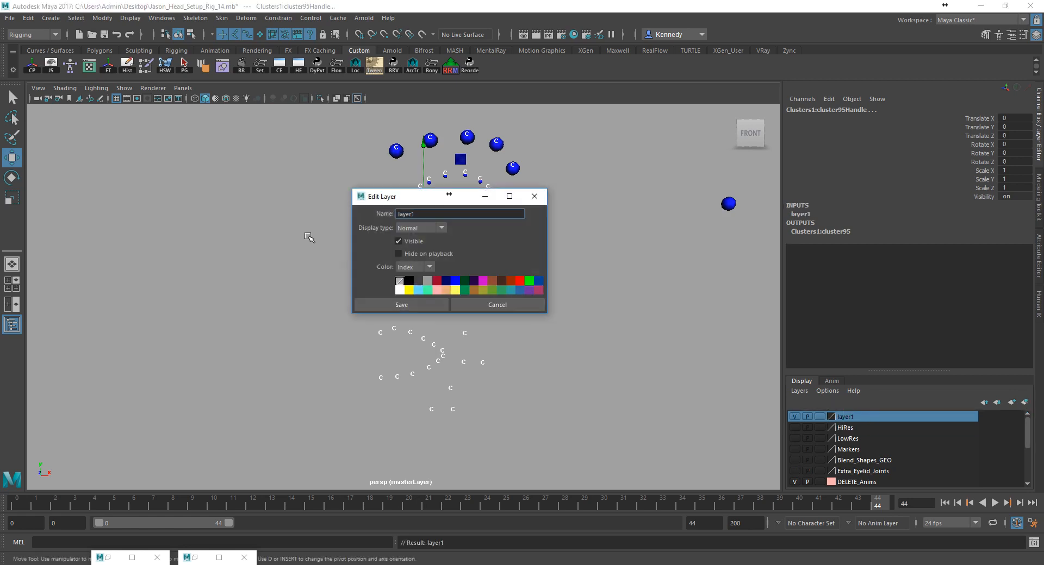
pyautogui.doubleClick(440, 214)
pyautogui.write('Clusters')
pyautogui.click(423, 302)
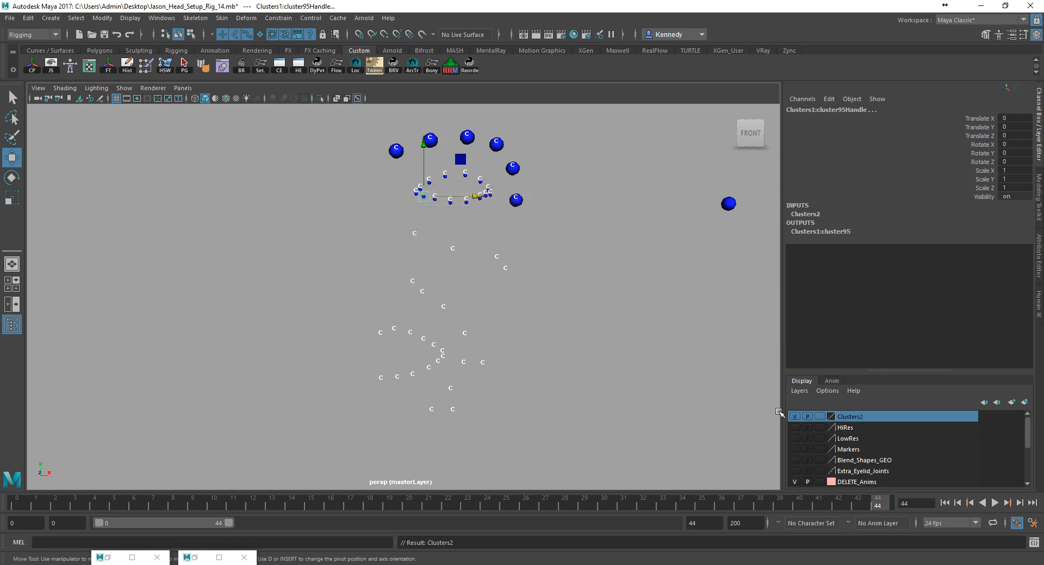
pyautogui.click(795, 416)
pyautogui.click(794, 416)
pyautogui.click(794, 416)
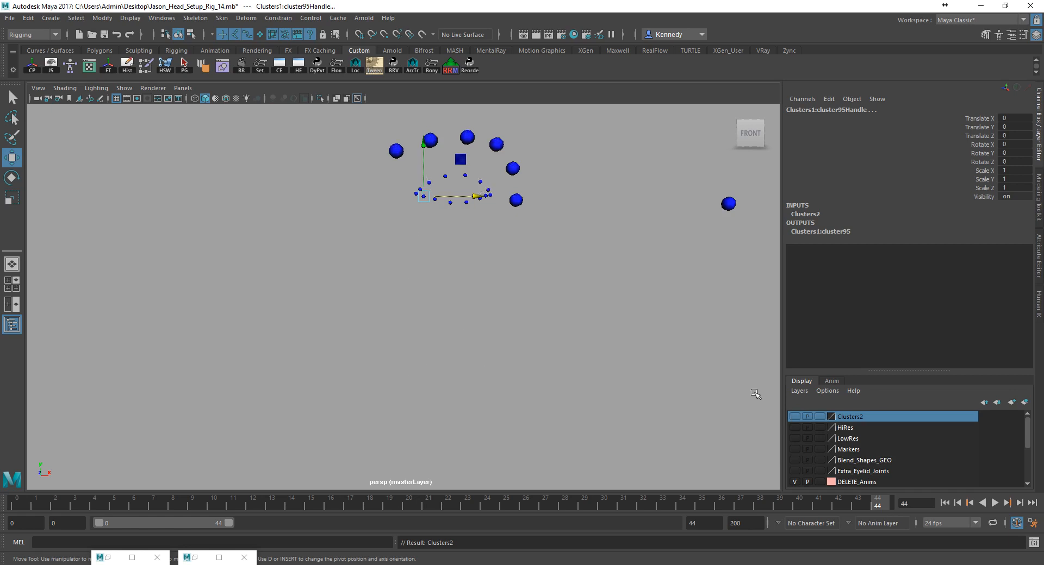
# Make surface objects selectable again and test an area selection over the brow and eyelid markers, clearing it at the end
pyautogui.click(259, 36)
pyautogui.keyDown('alt'); pyautogui.moveTo(386, 187); pyautogui.dragTo(368, 245); pyautogui.keyUp('alt')
pyautogui.moveTo(337, 164)
pyautogui.mouseDown()
pyautogui.moveTo(449, 252)
pyautogui.moveTo(506, 318)
pyautogui.mouseUp()
pyautogui.keyDown('alt'); pyautogui.moveTo(575, 348); pyautogui.dragTo(371, 288, button='right'); pyautogui.keyUp('alt')
pyautogui.keyDown('alt'); pyautogui.moveTo(371, 288); pyautogui.dragTo(361, 213, button='middle'); pyautogui.keyUp('alt')
pyautogui.click(436, 268)
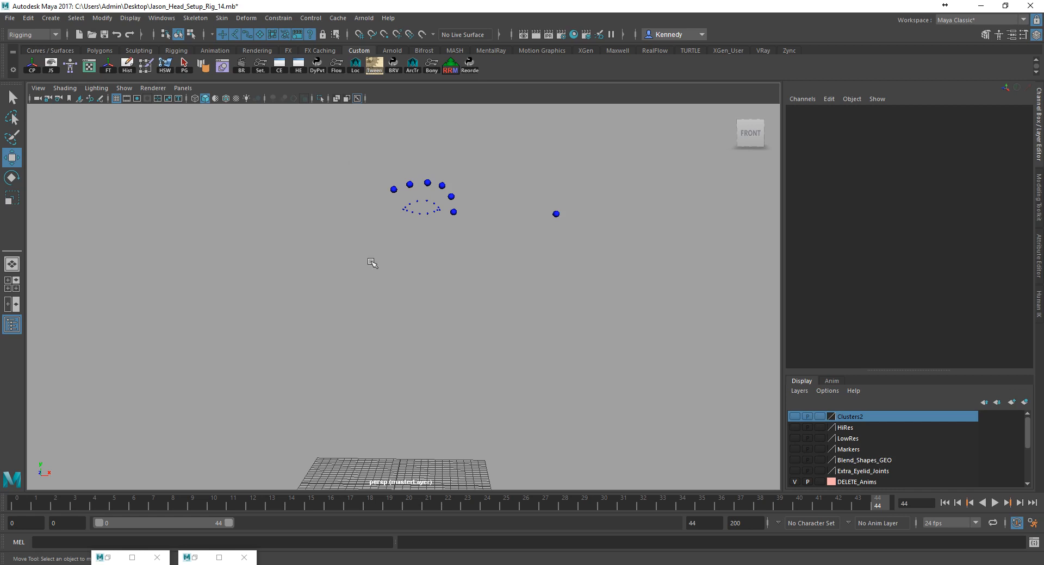
# Group all the brow and eyelid markers, excluding the spare ball, and name the group Markers_L
pyautogui.moveTo(343, 144)
pyautogui.mouseDown()
pyautogui.moveTo(500, 366)
pyautogui.moveTo(491, 425)
pyautogui.mouseUp()
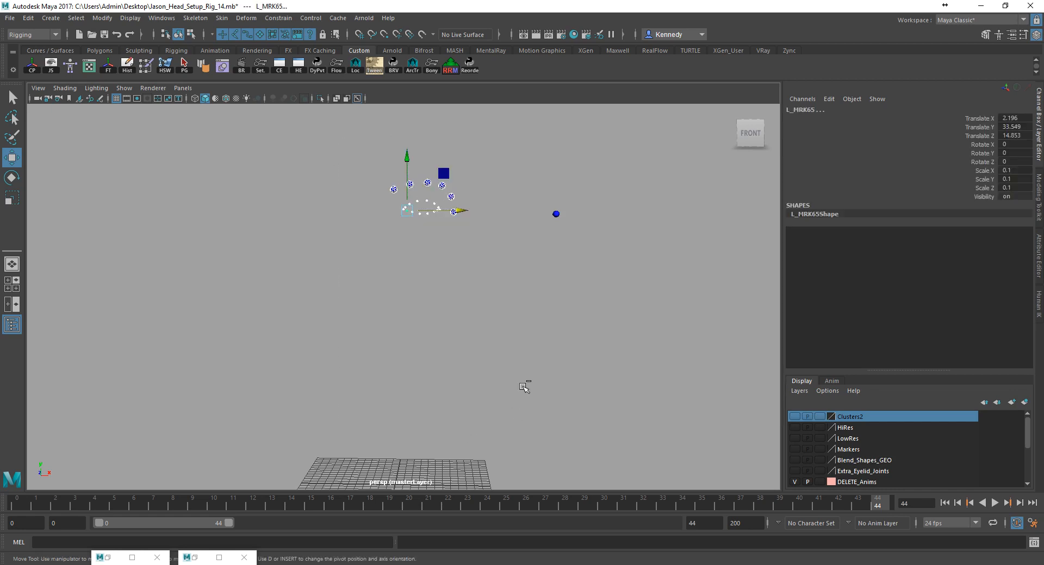
pyautogui.hotkey('ctrl', 'd')
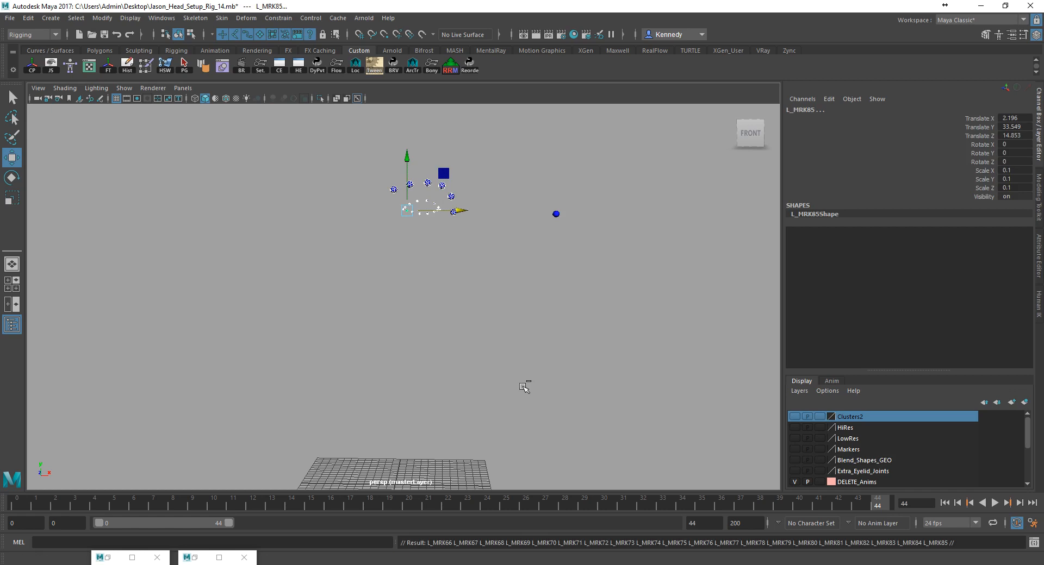
pyautogui.hotkey('ctrl', 'z')
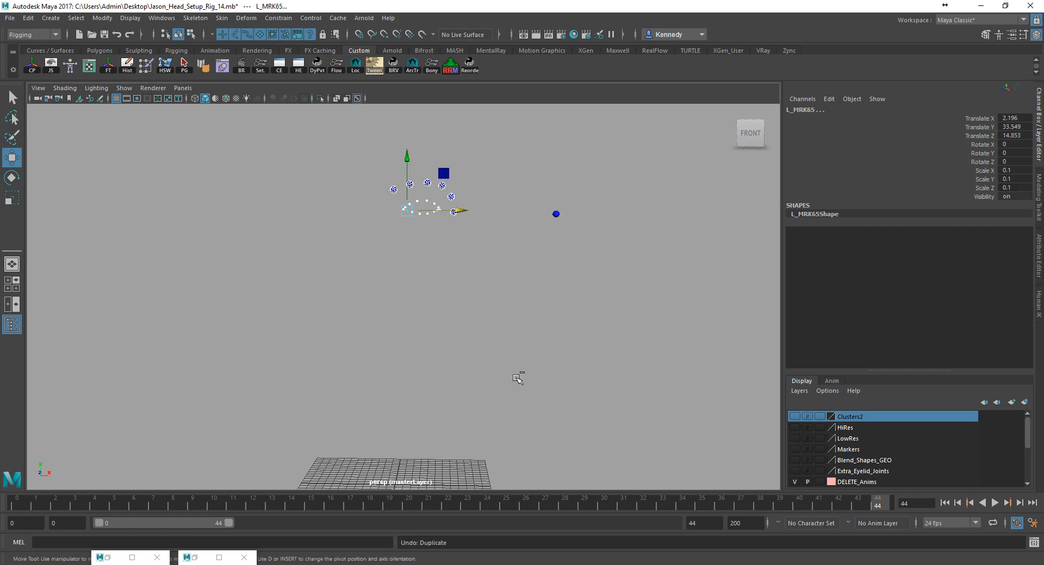
pyautogui.hotkey('ctrl', 'g')
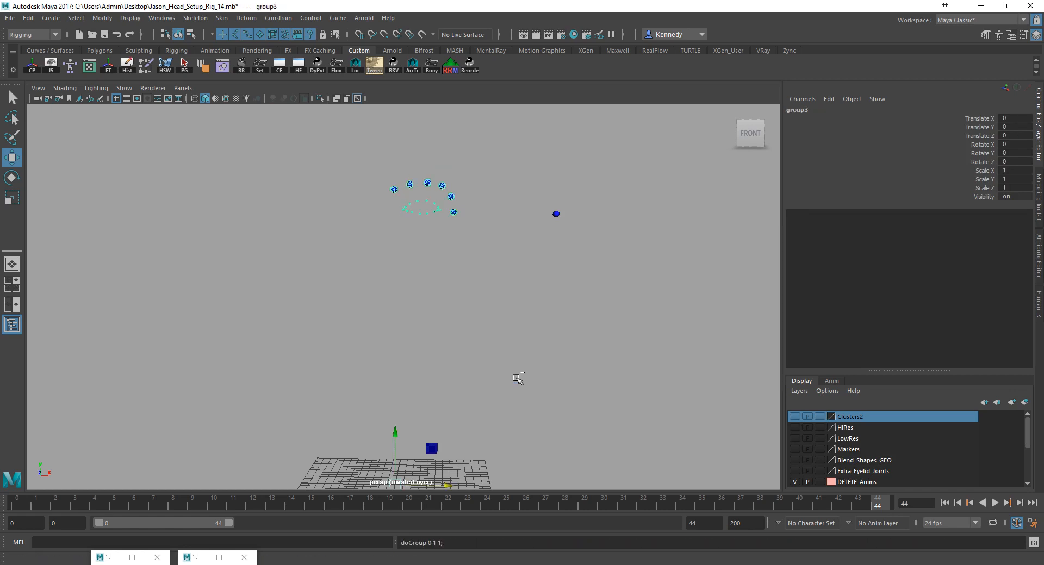
pyautogui.doubleClick(798, 110)
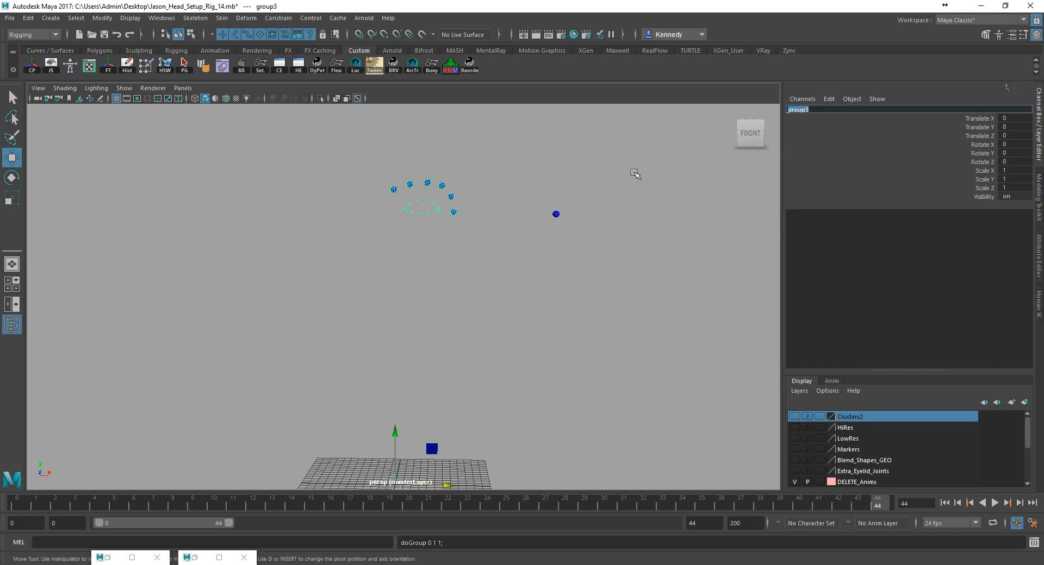
pyautogui.write('Markers_L')
pyautogui.press('Return')
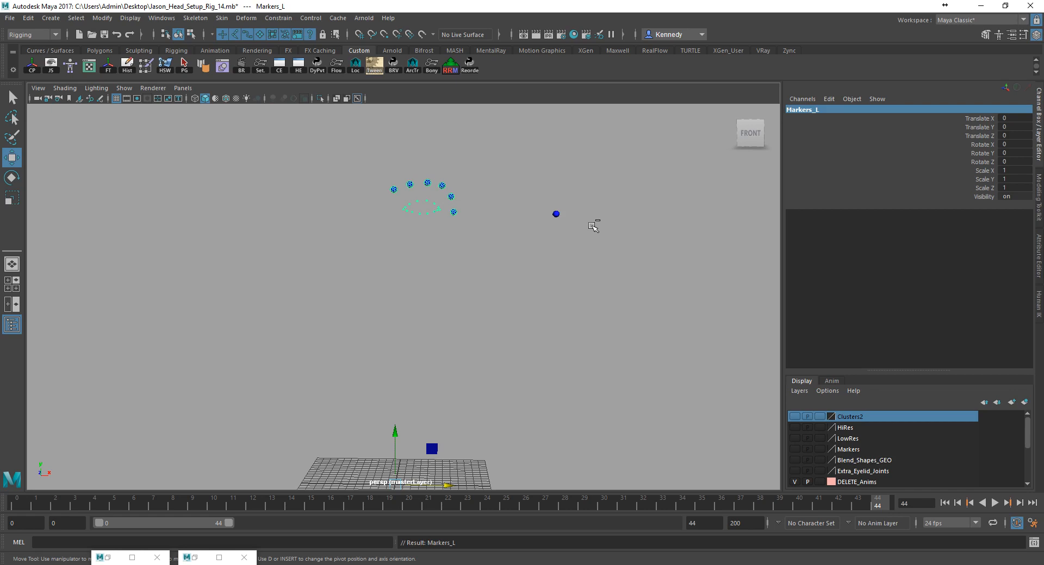
# Duplicate the Markers_L group and rename the copy as Markers_R
pyautogui.hotkey('ctrl', 'd')
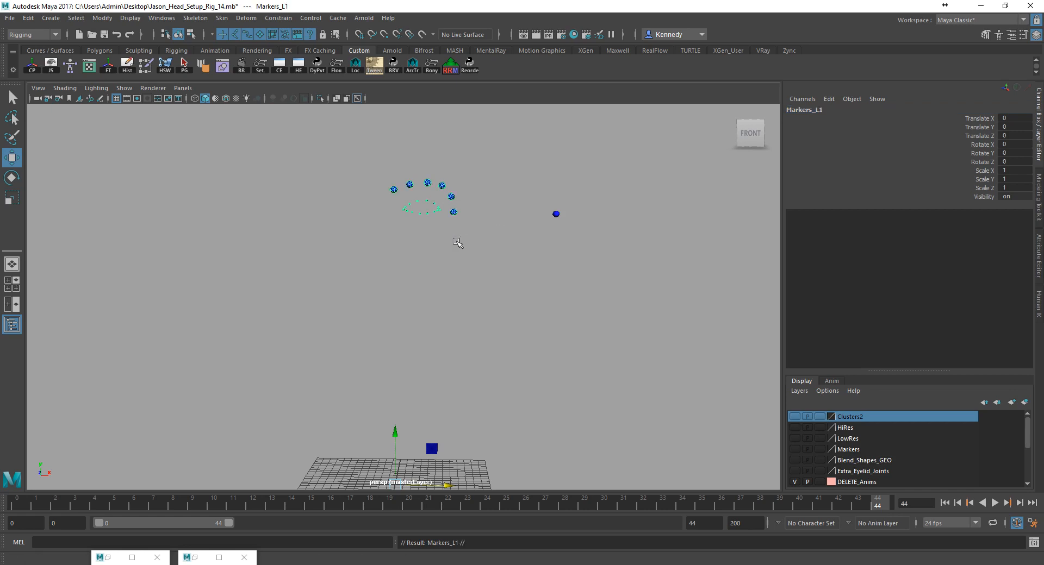
pyautogui.click(810, 109)
pyautogui.write('Markers_R')
pyautogui.press('Return')
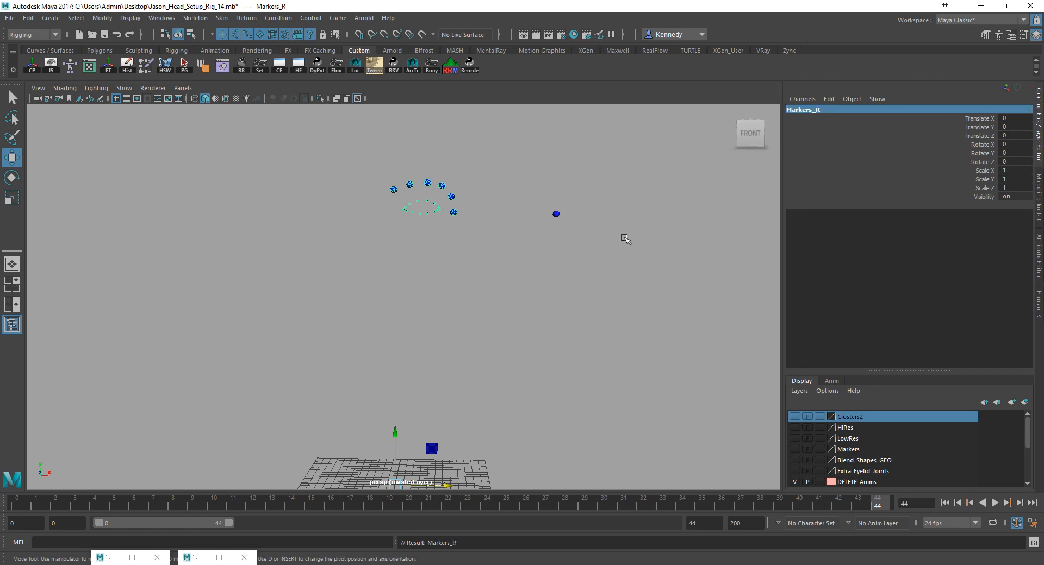
# Mirror the Markers_R group to the other side of the face by setting its Scale X to -1, and deselect it
pyautogui.doubleClick(1015, 170)
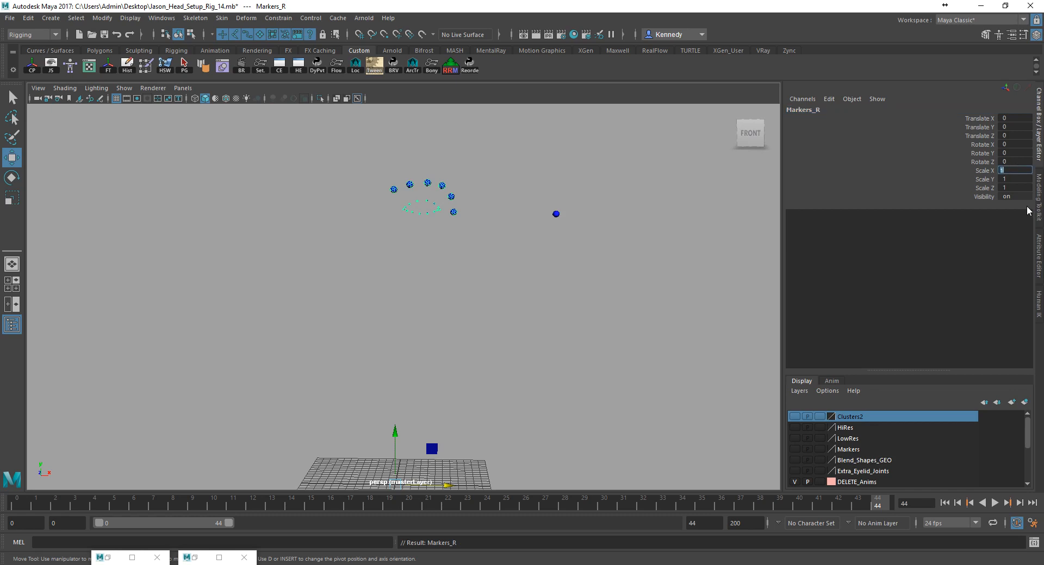
pyautogui.press('Return')
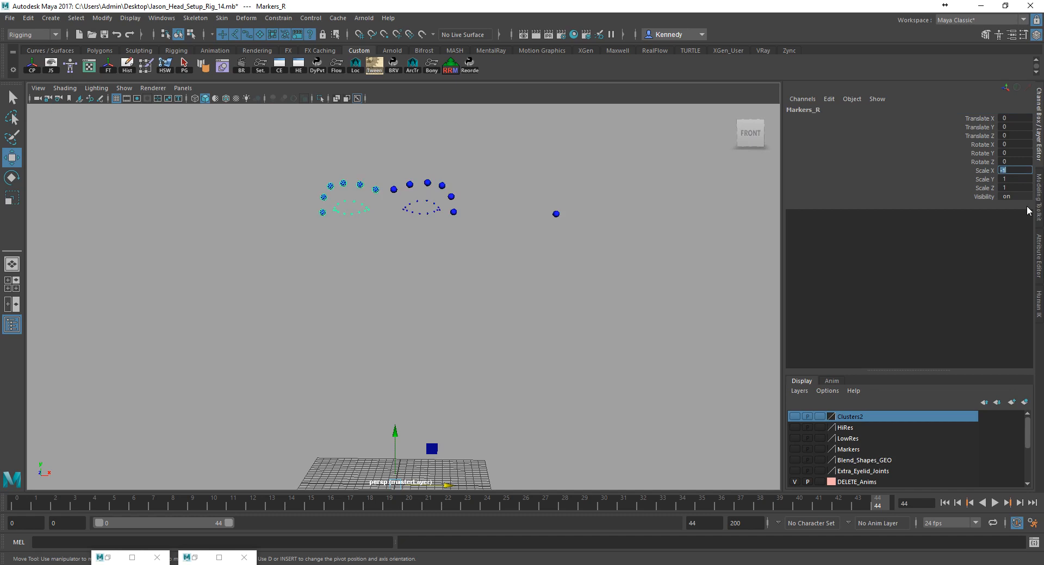
pyautogui.click(453, 252)
pyautogui.keyDown('alt'); pyautogui.moveTo(339, 239); pyautogui.dragTo(429, 240, button='middle'); pyautogui.keyUp('alt')
pyautogui.keyDown('alt'); pyautogui.moveTo(429, 240); pyautogui.dragTo(573, 224, button='right'); pyautogui.keyUp('alt')
pyautogui.keyDown('alt'); pyautogui.moveTo(562, 212); pyautogui.dragTo(513, 379, button='middle'); pyautogui.keyUp('alt')
pyautogui.keyDown('alt'); pyautogui.moveTo(255, 213); pyautogui.dragTo(463, 225, button='right'); pyautogui.keyUp('alt')
pyautogui.moveTo(524, 235)
pyautogui.keyDown('alt'); pyautogui.mouseDown()
pyautogui.moveTo(463, 237)
pyautogui.moveTo(445, 226)
pyautogui.moveTo(475, 235)
pyautogui.mouseUp(); pyautogui.keyUp('alt')
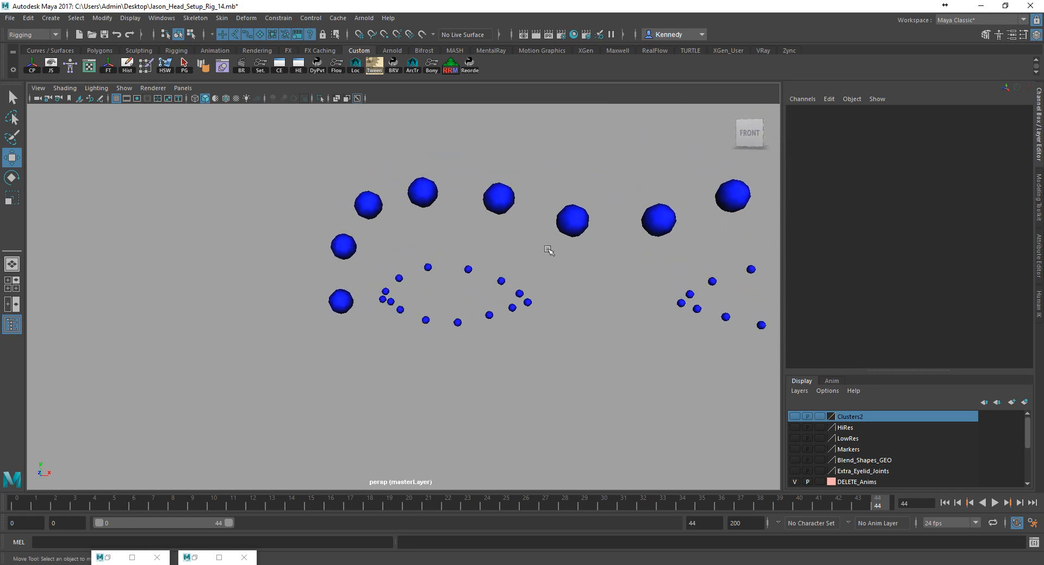
# Check the blue marker at the inner brow and the attributes of the Clusters_R group
pyautogui.click(648, 226)
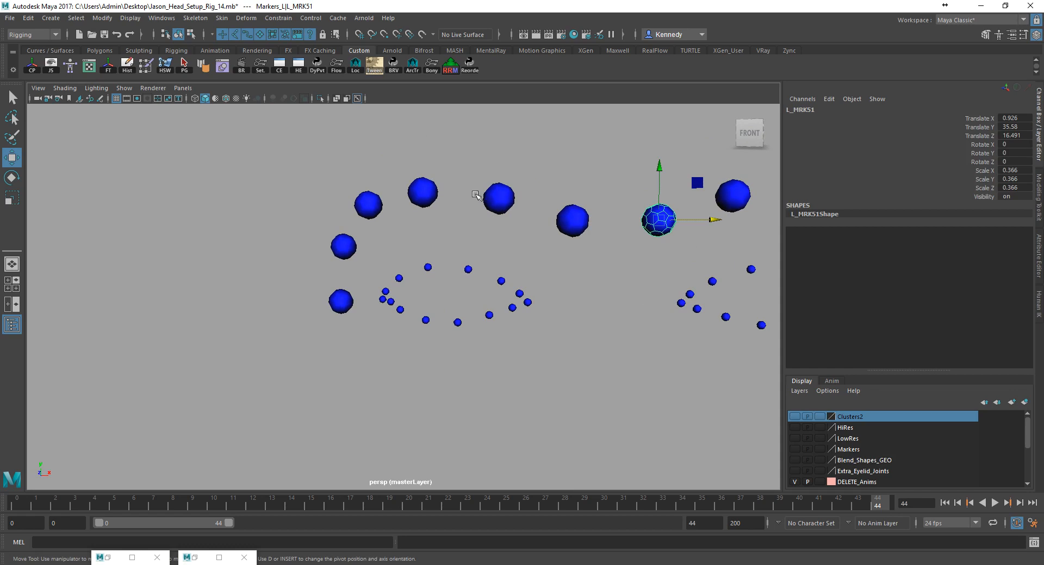
pyautogui.click(517, 246)
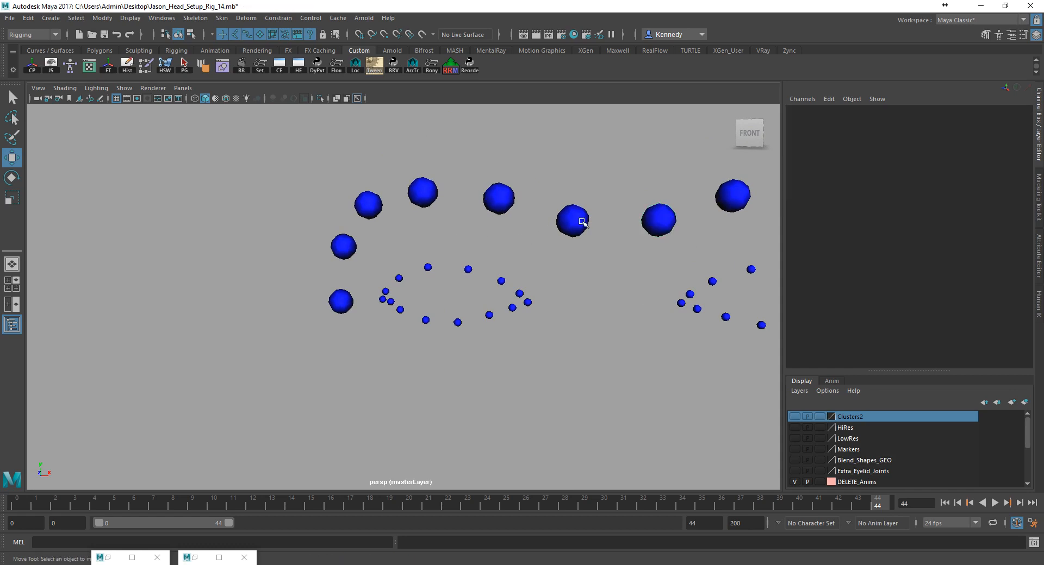
pyautogui.keyDown('alt'); pyautogui.moveTo(557, 245); pyautogui.dragTo(271, 215, button='right'); pyautogui.keyUp('alt')
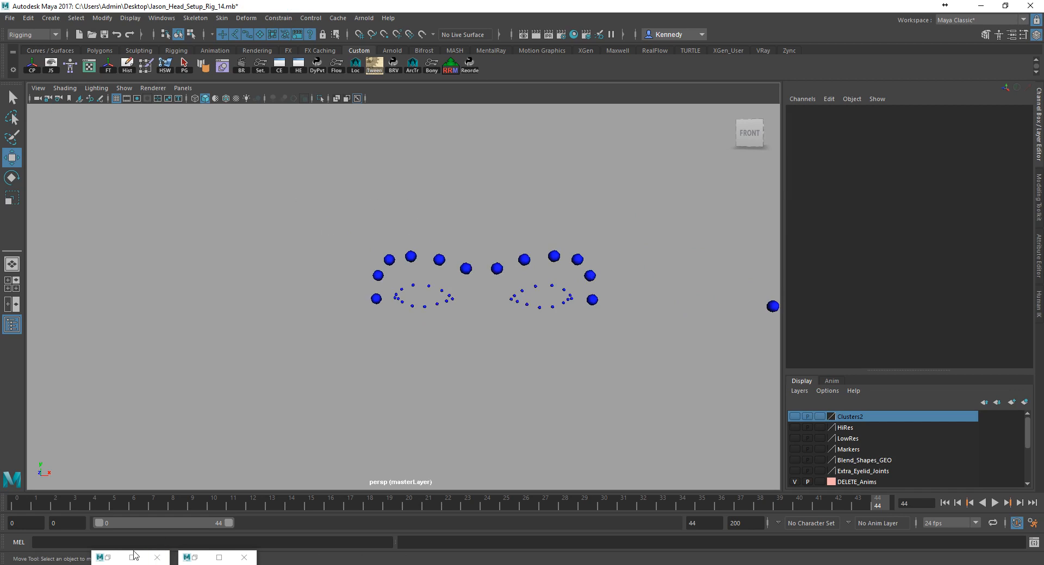
pyautogui.click(104, 557)
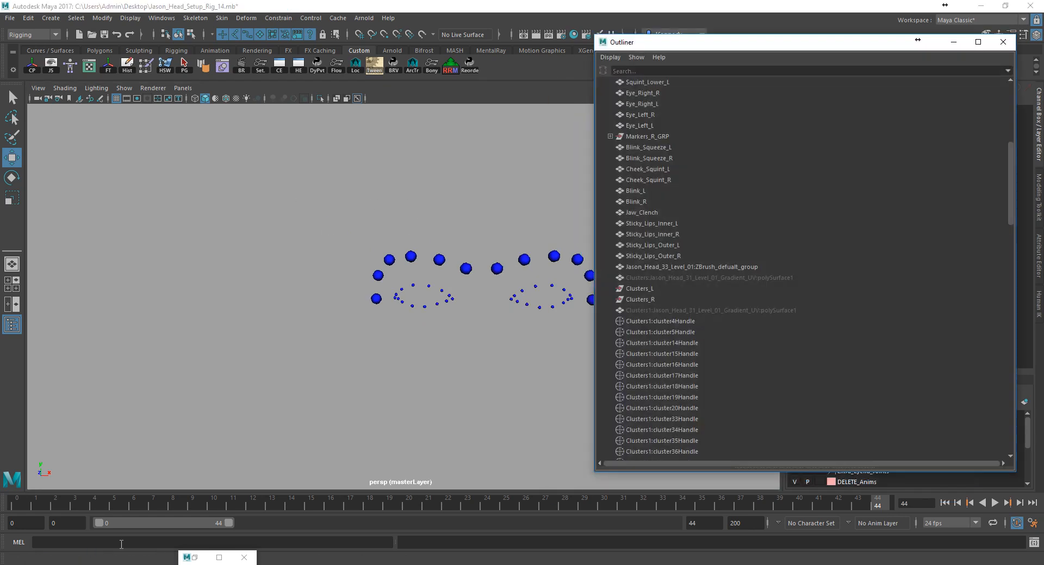
pyautogui.click(635, 300)
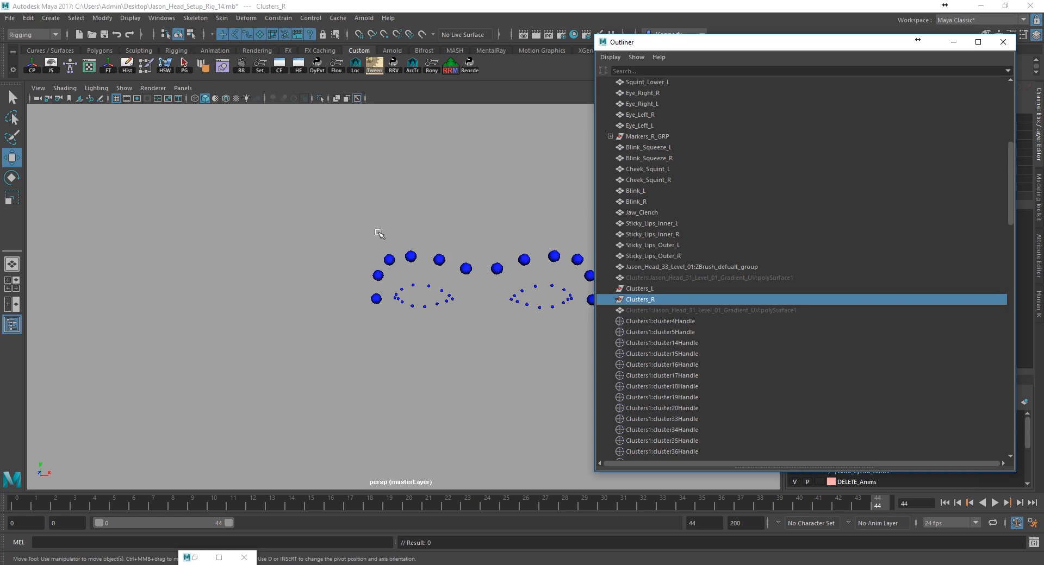
pyautogui.click(953, 42)
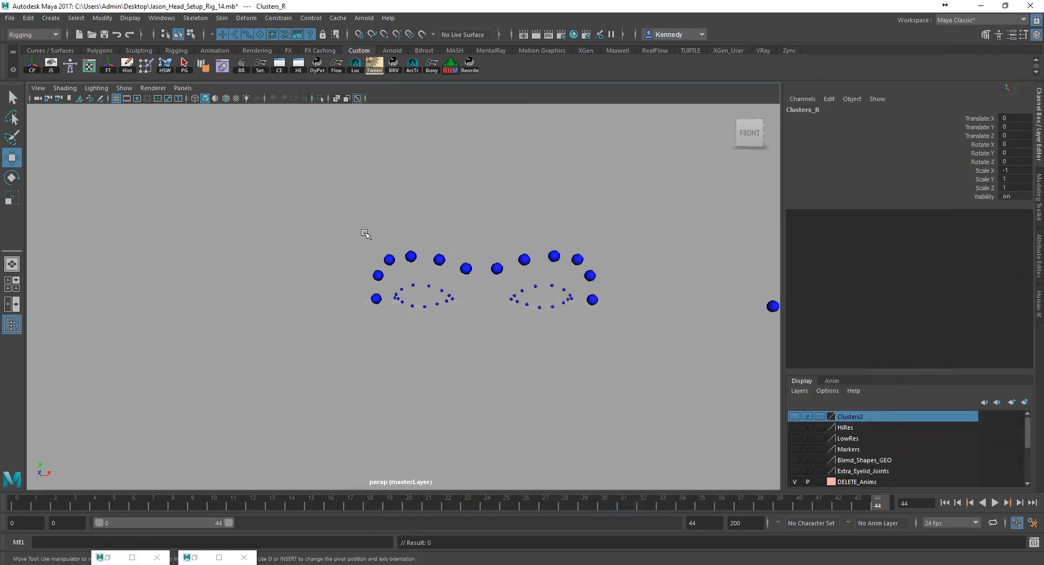
# Assign the M_Face_Markers_Red material to all the mirrored brow and eyelid markers, close the Hypershade and deselect them
pyautogui.moveTo(313, 207); pyautogui.dragTo(478, 367)
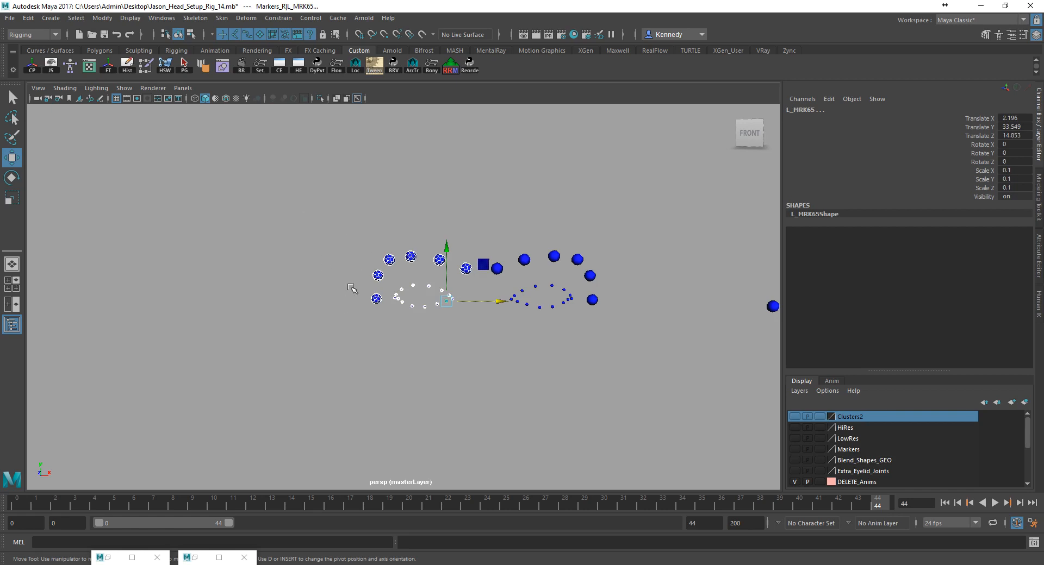
pyautogui.click(574, 35)
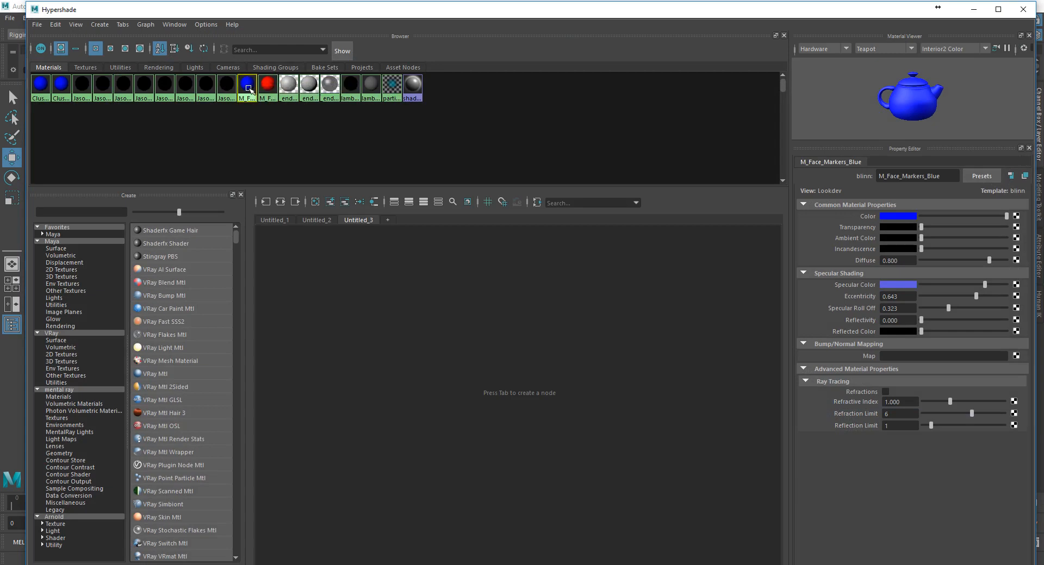
pyautogui.click(267, 84)
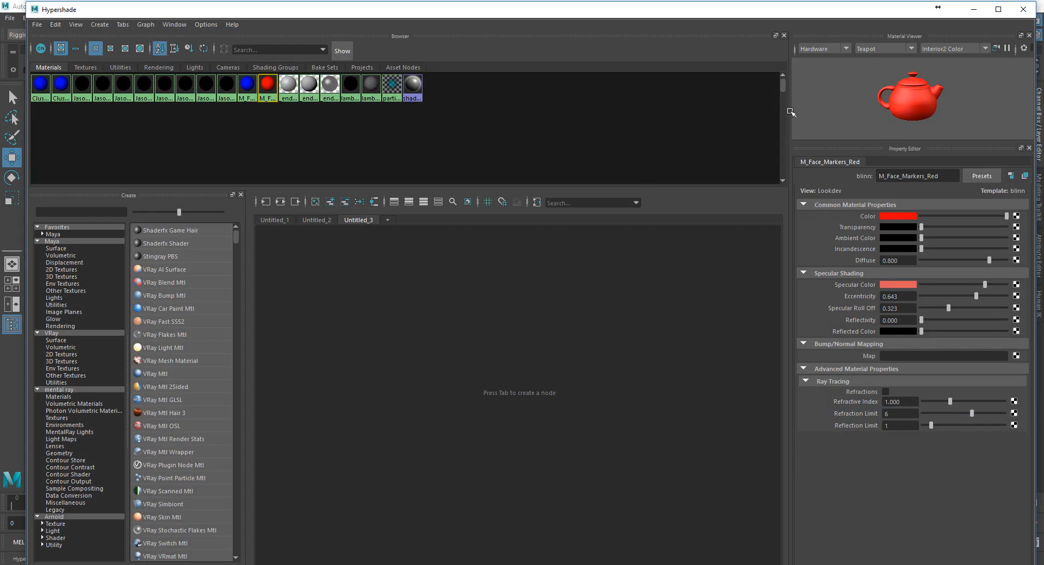
pyautogui.moveTo(775, 2); pyautogui.dragTo(798, 322)
pyautogui.moveTo(340, 145); pyautogui.dragTo(508, 287)
pyautogui.rightClick(273, 405)
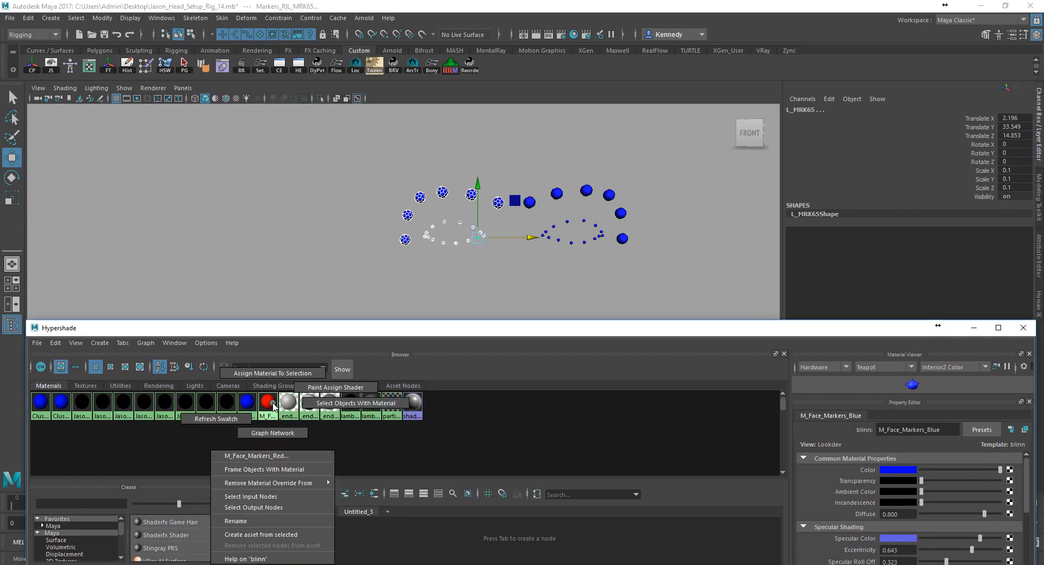
pyautogui.moveTo(273, 403); pyautogui.dragTo(274, 385, button='right')
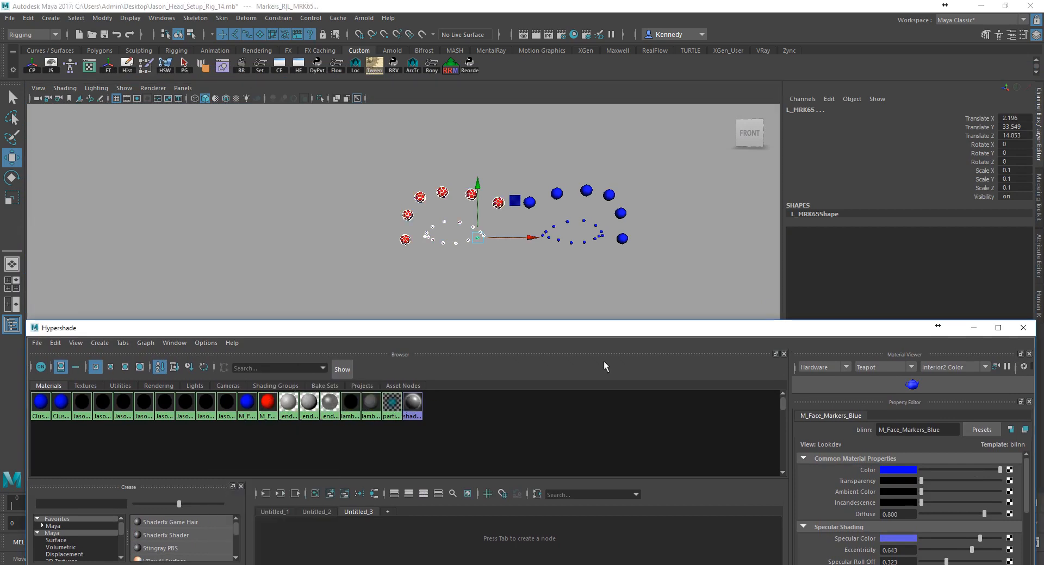
pyautogui.click(973, 328)
pyautogui.click(492, 308)
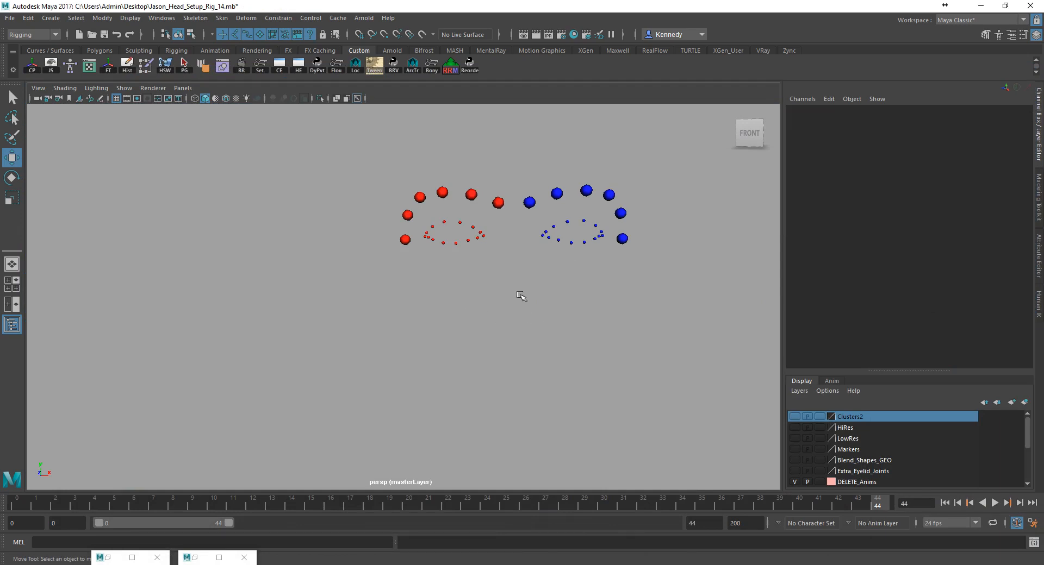
# Show the HiRes layer's head mesh behind the markers and switch the viewport renderer to Viewport 2.0
pyautogui.keyDown('alt'); pyautogui.moveTo(573, 285); pyautogui.dragTo(447, 272); pyautogui.keyUp('alt')
pyautogui.keyDown('alt'); pyautogui.moveTo(498, 317); pyautogui.dragTo(464, 326); pyautogui.keyUp('alt')
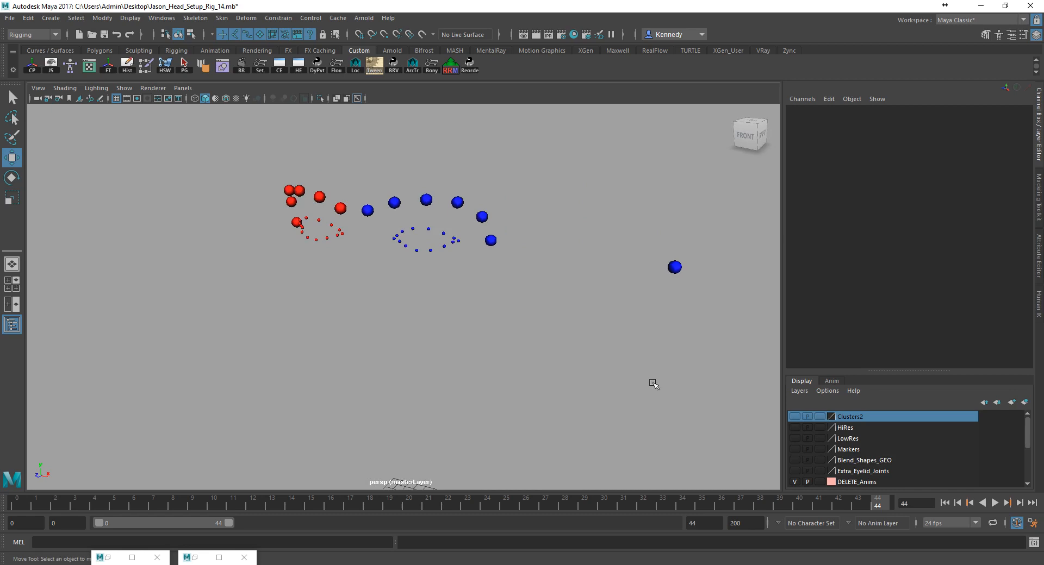
pyautogui.click(788, 428)
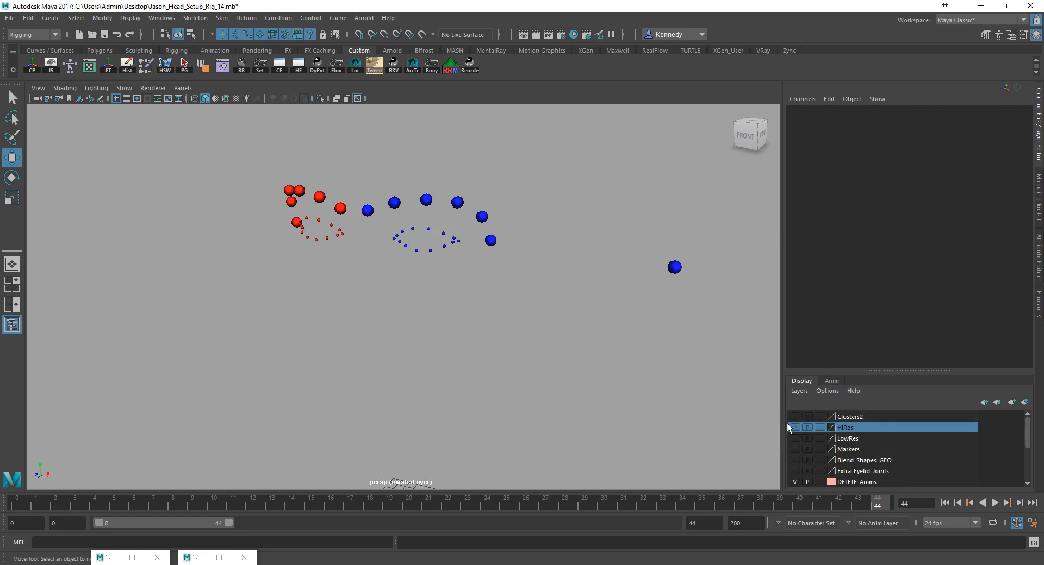
pyautogui.click(794, 428)
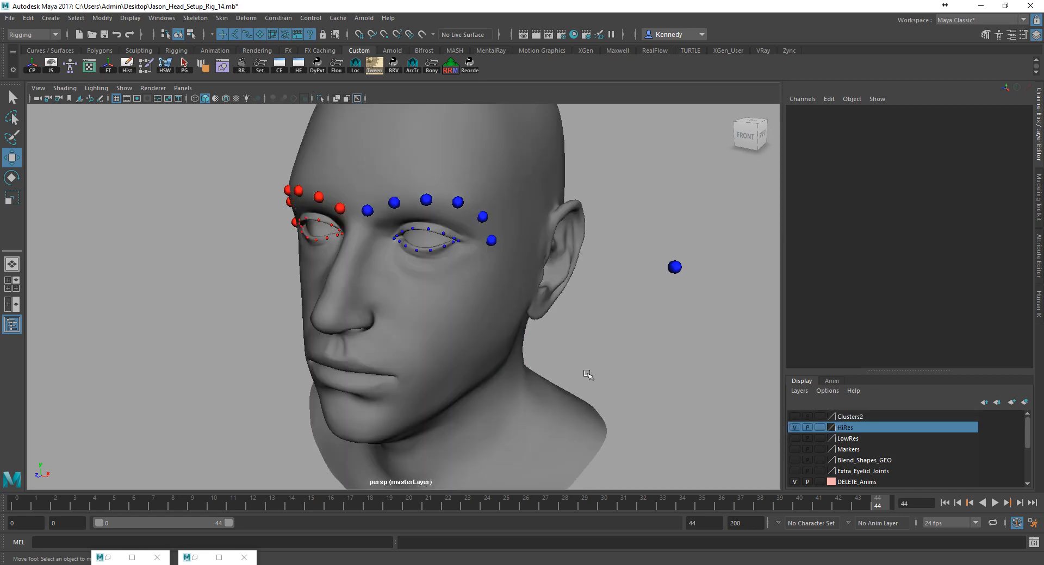
pyautogui.click(153, 88)
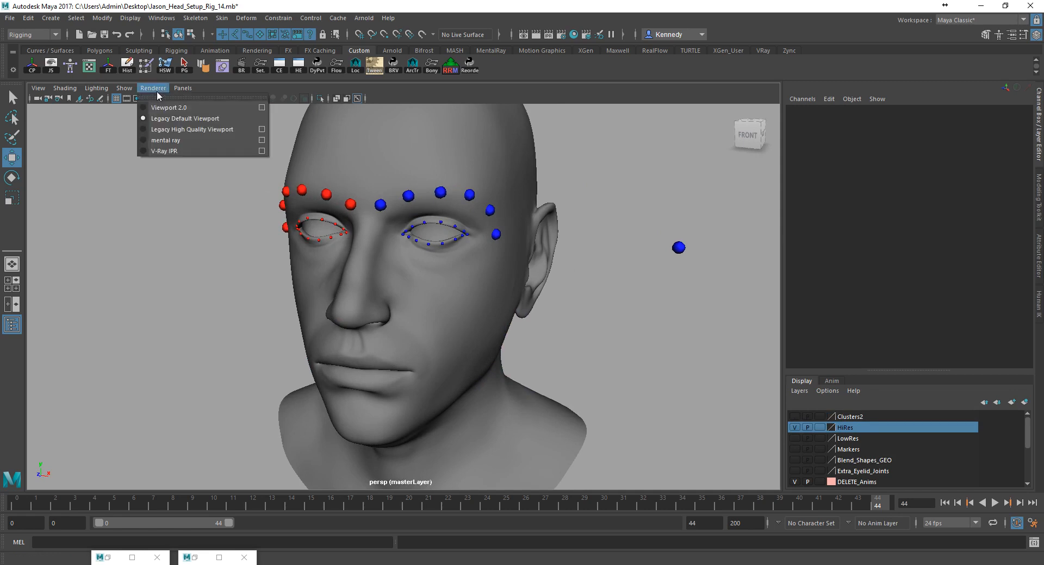
pyautogui.click(160, 108)
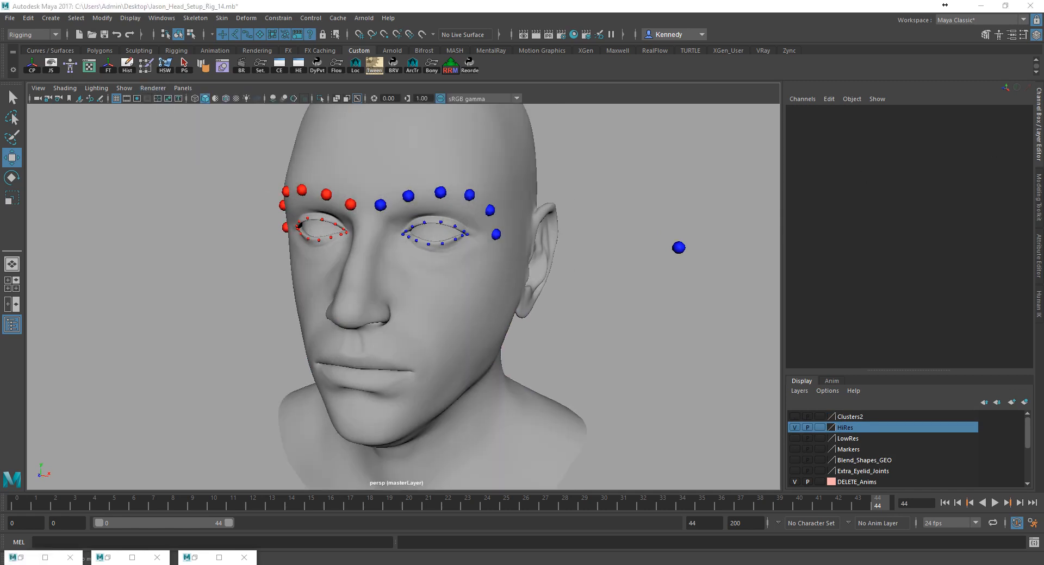
# Switch to the other open Maya scene with the complete marker set and examine the marker layout over the whole face
pyautogui.moveTo(1043, 14); pyautogui.dragTo(409, 1)
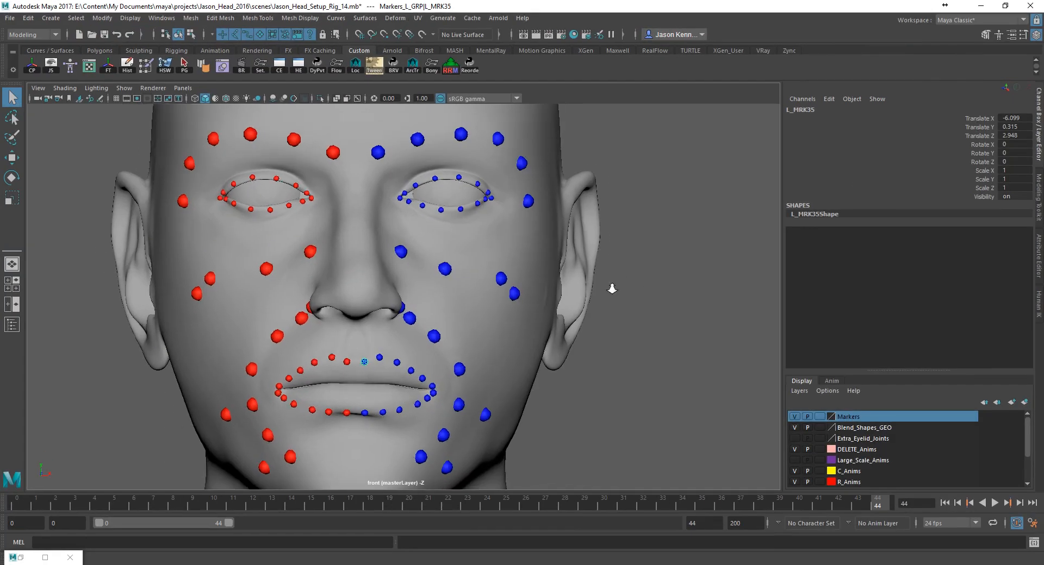
pyautogui.click(652, 290)
pyautogui.keyDown('alt'); pyautogui.moveTo(647, 301); pyautogui.dragTo(301, 282, button='right'); pyautogui.keyUp('alt')
pyautogui.keyDown('alt'); pyautogui.moveTo(301, 282); pyautogui.dragTo(377, 255, button='middle'); pyautogui.keyUp('alt')
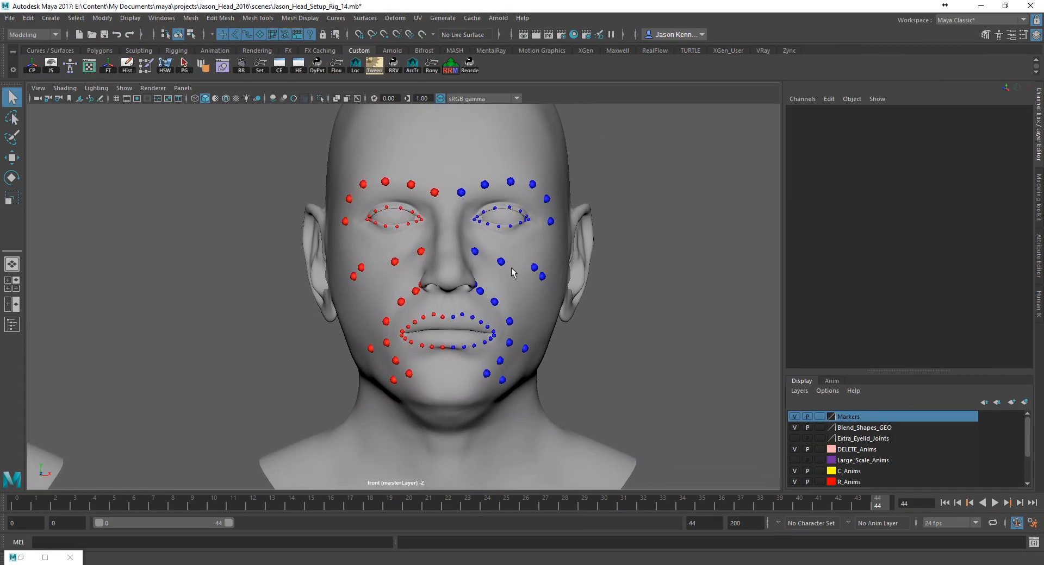